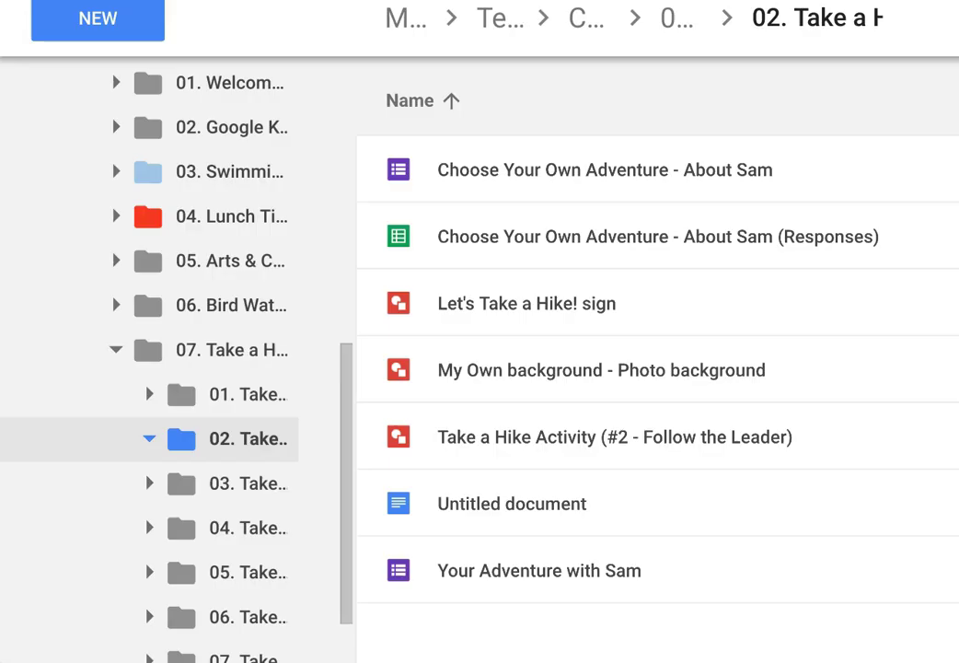
Create a new blank Google Form in the open "02. Take a Hike" Drive folder.
{"action": "left_click", "coordinate": [141, 19]}
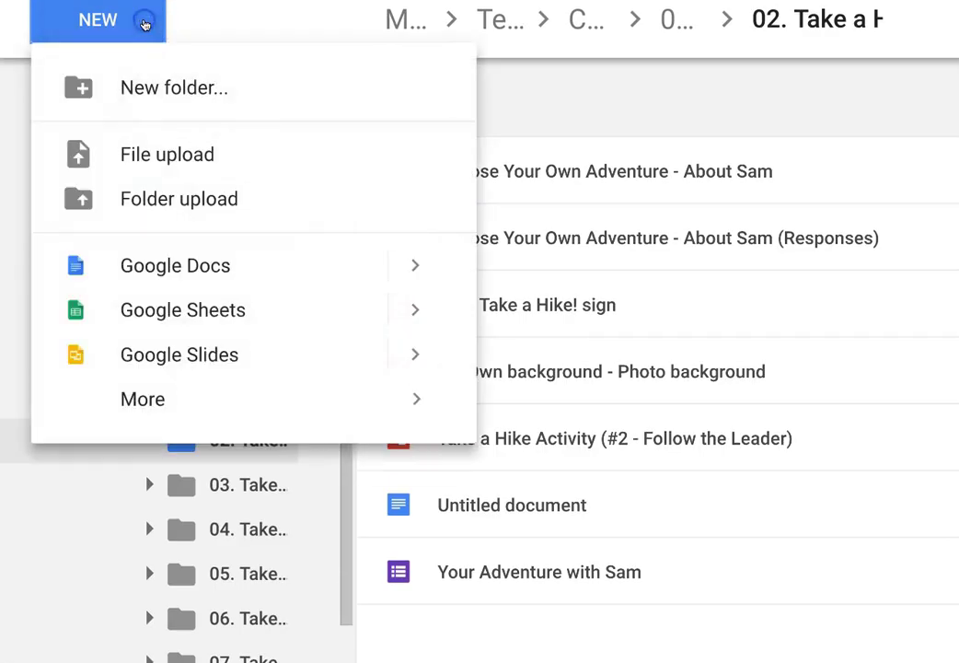
{"action": "mouse_move", "coordinate": [310, 400]}
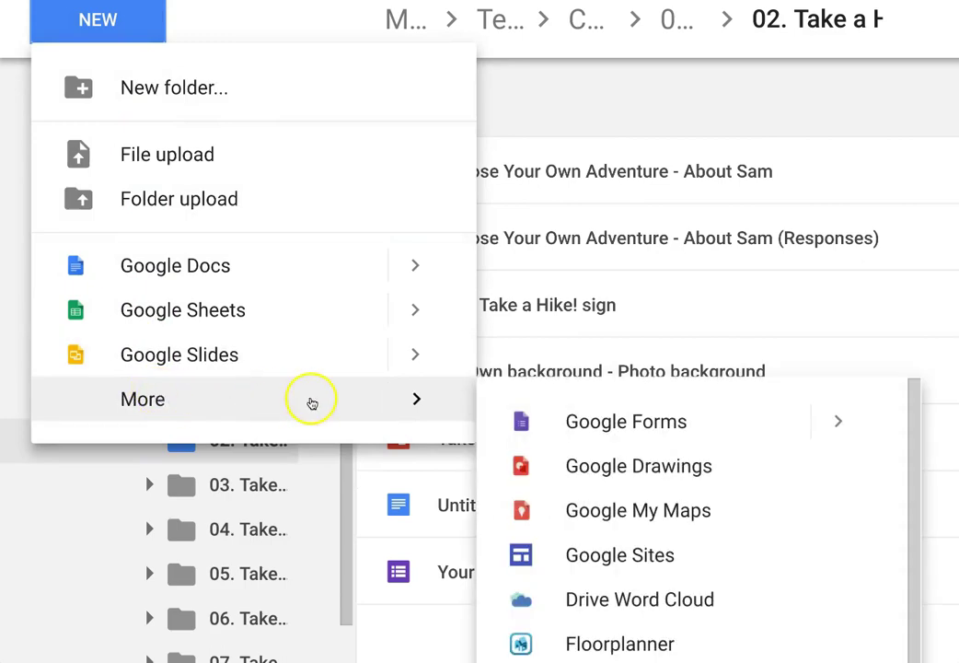
{"action": "left_click", "coordinate": [594, 423]}
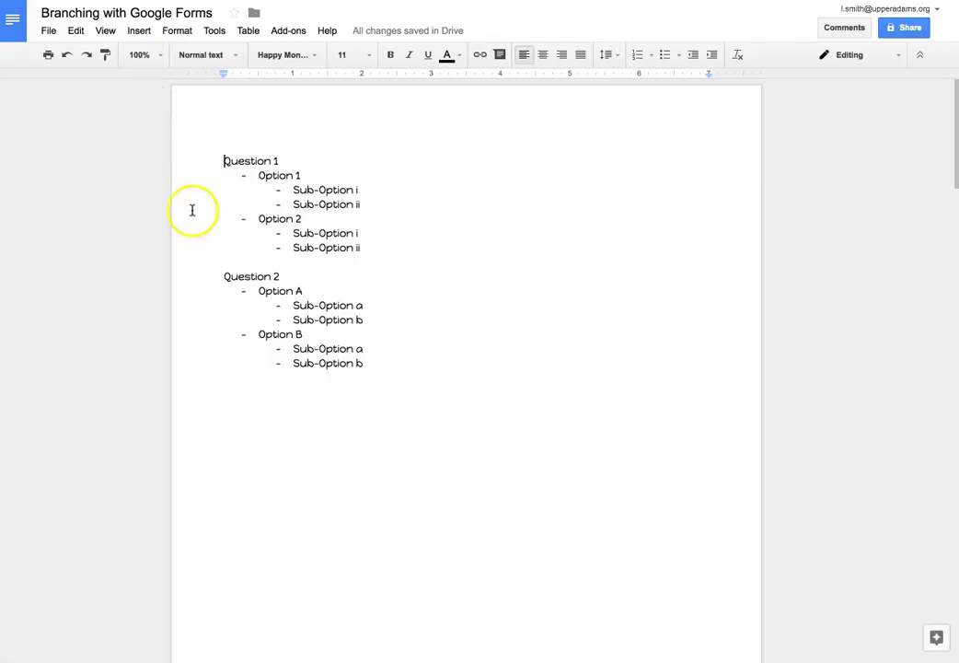
In the "Branching with Google Forms" document, review the Business Teachers outline with each teacher's classes and course descriptions.
{"action": "scroll", "coordinate": [229, 369], "scroll_direction": "down", "scroll_amount": 5}
{"action": "scroll", "coordinate": [229, 367], "scroll_direction": "down", "scroll_amount": 5}
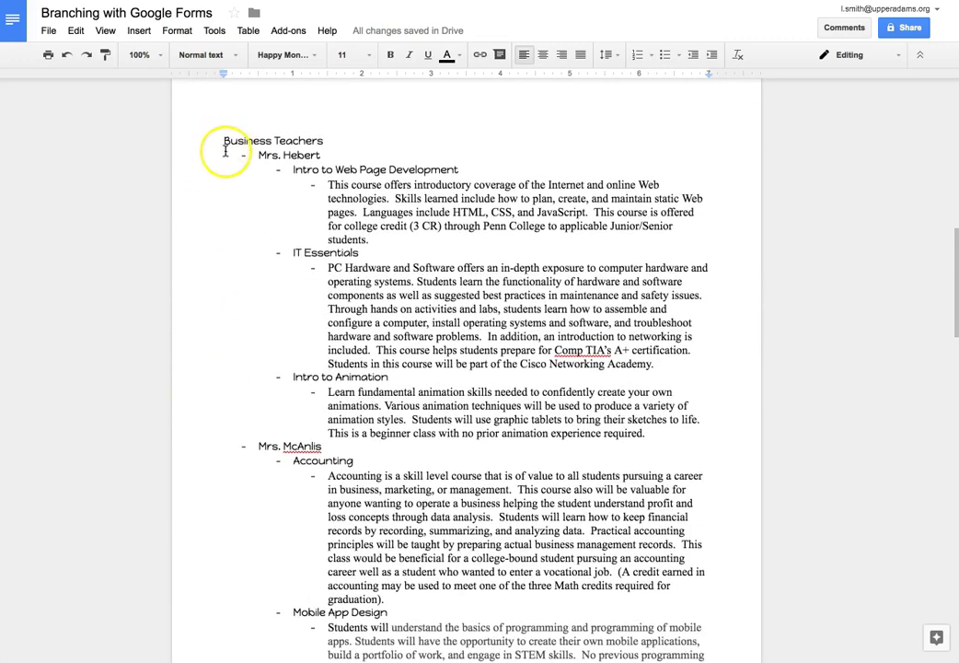
{"action": "scroll", "coordinate": [220, 161], "scroll_direction": "down", "scroll_amount": 1}
{"action": "scroll", "coordinate": [221, 161], "scroll_direction": "down", "scroll_amount": 1}
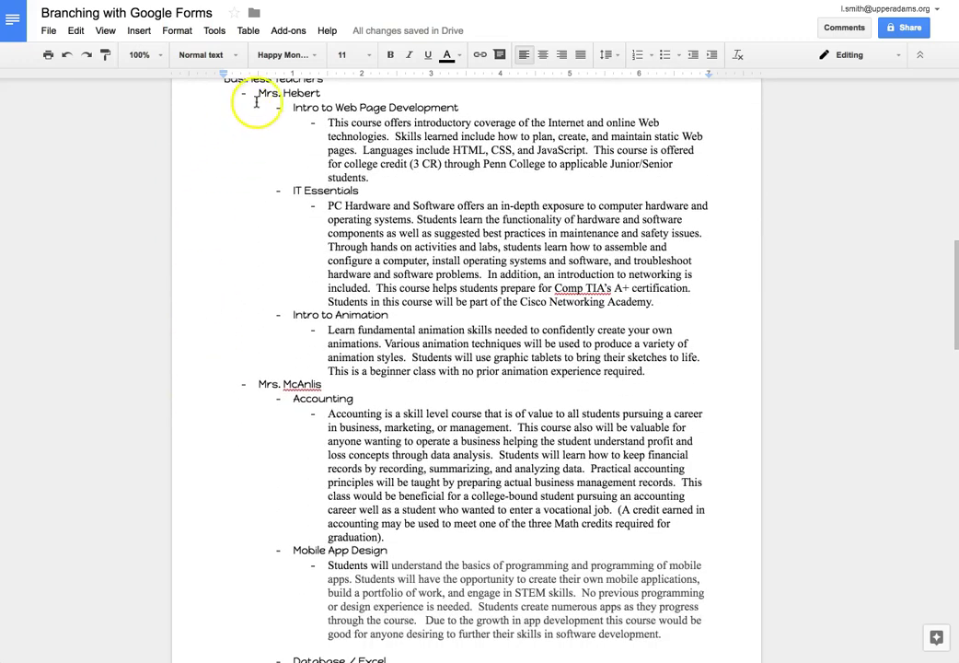
{"action": "scroll", "coordinate": [224, 392], "scroll_direction": "down", "scroll_amount": 5}
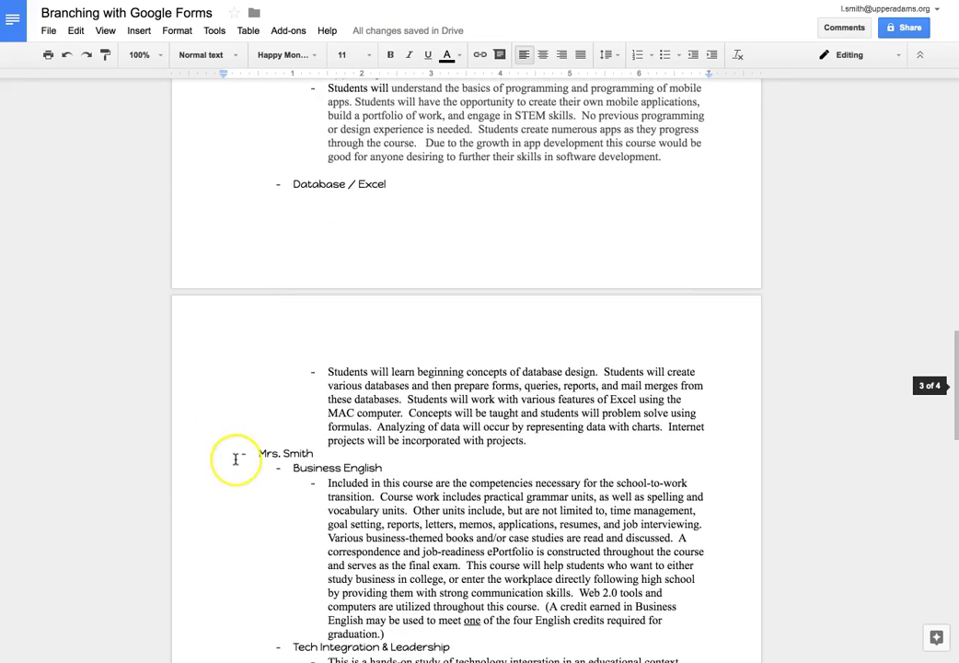
{"action": "scroll", "coordinate": [236, 457], "scroll_direction": "down", "scroll_amount": 4}
{"action": "scroll", "coordinate": [236, 458], "scroll_direction": "down", "scroll_amount": 2}
{"action": "scroll", "coordinate": [235, 459], "scroll_direction": "up", "scroll_amount": 1}
{"action": "left_click", "coordinate": [290, 532]}
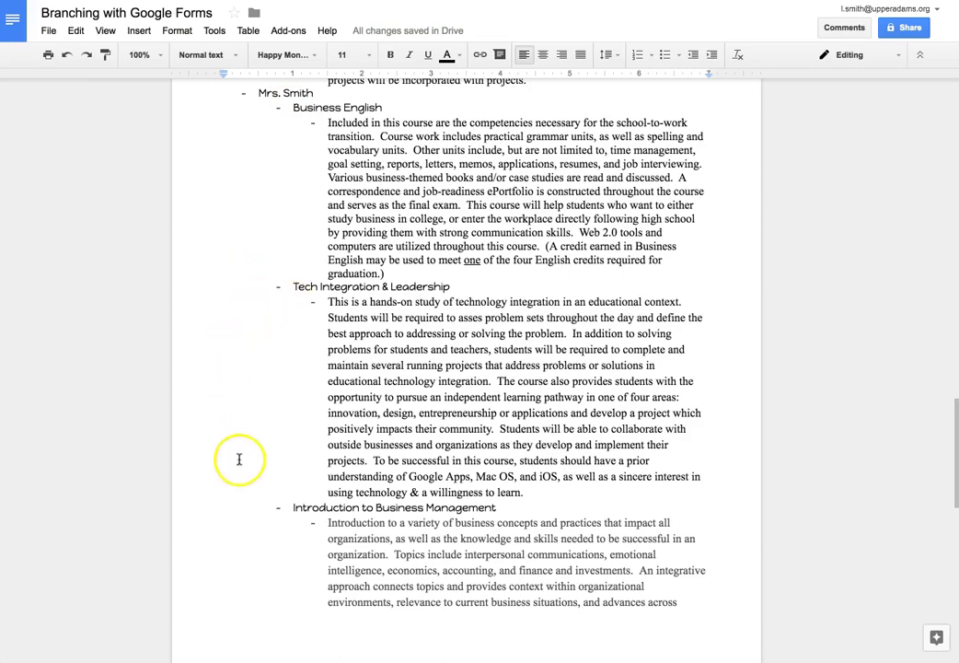
{"action": "scroll", "coordinate": [236, 231], "scroll_direction": "up", "scroll_amount": 2}
{"action": "scroll", "coordinate": [235, 232], "scroll_direction": "up", "scroll_amount": 10}
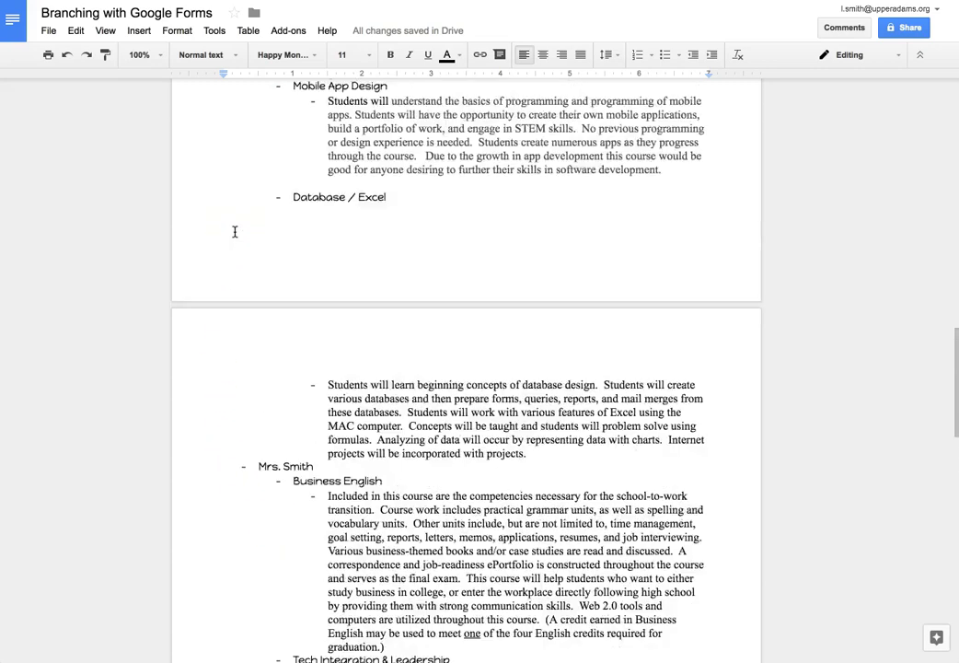
{"action": "scroll", "coordinate": [235, 231], "scroll_direction": "down", "scroll_amount": 1}
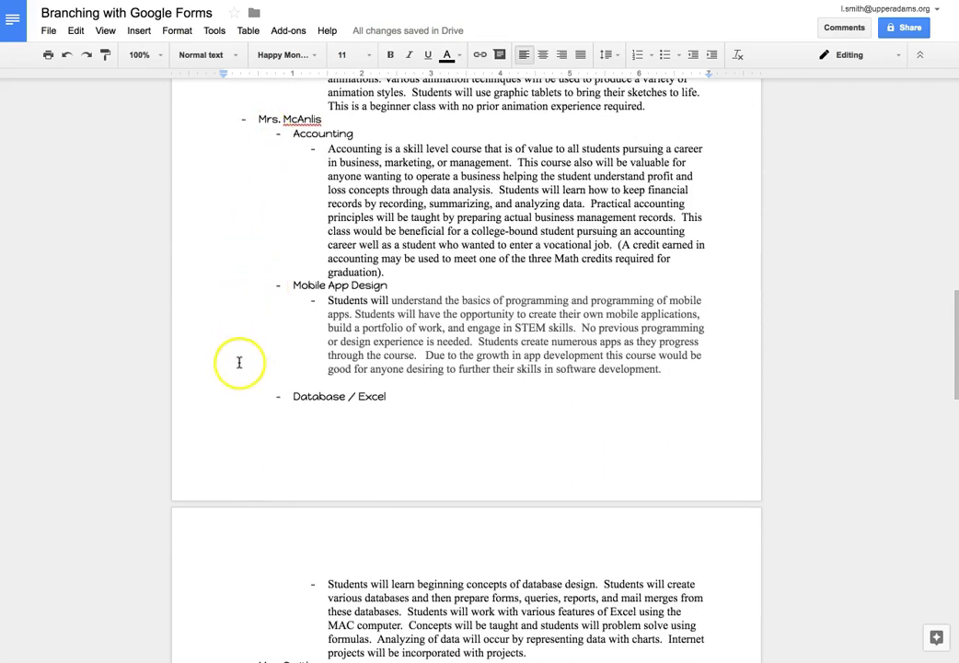
{"action": "scroll", "coordinate": [239, 316], "scroll_direction": "up", "scroll_amount": 2}
{"action": "scroll", "coordinate": [238, 316], "scroll_direction": "up", "scroll_amount": 6}
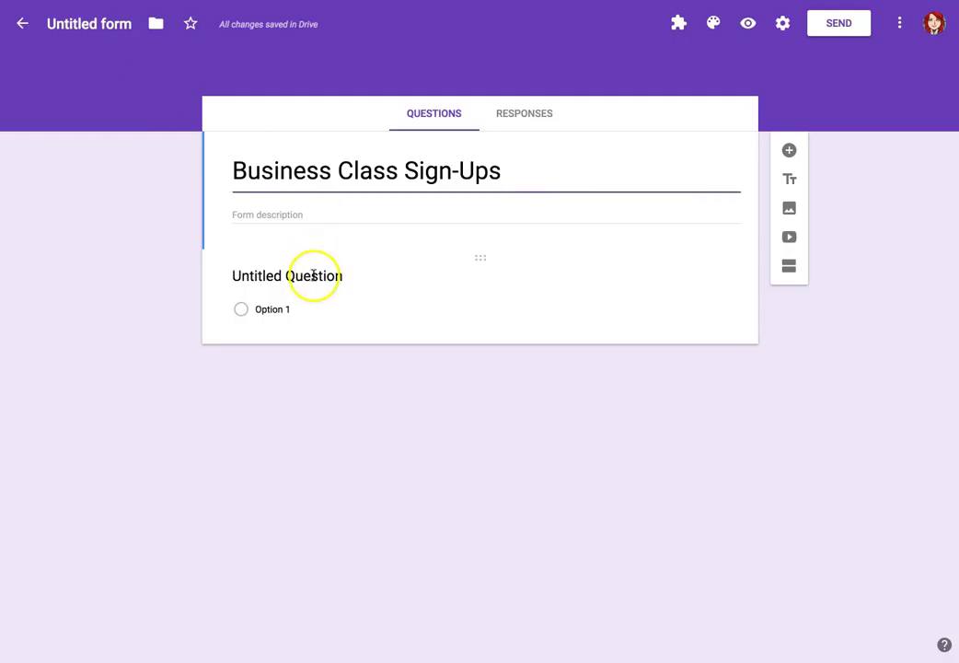
In the "Business Class Sign-Ups" form, title the first question "Choose a business teacher to take a class with".
{"action": "left_click", "coordinate": [313, 276]}
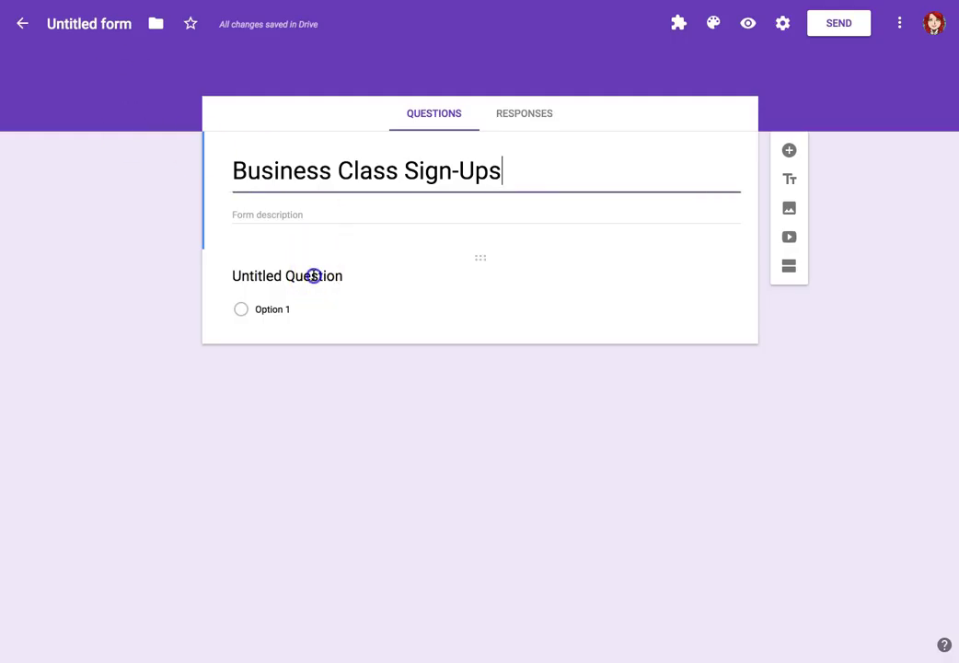
{"action": "type", "text": "Cho"}
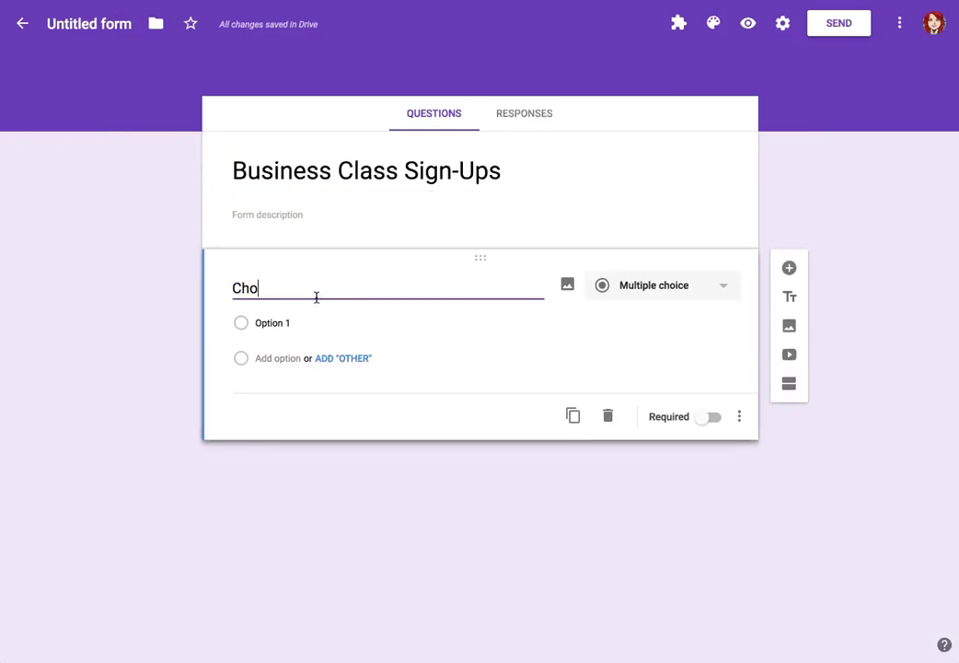
{"action": "type", "text": "ose a teacher to take as cl"}
{"action": "key", "text": "BackSpace"}
{"action": "key", "text": "BackSpace"}
{"action": "key", "text": "BackSpace"}
{"action": "key", "text": "BackSpace"}
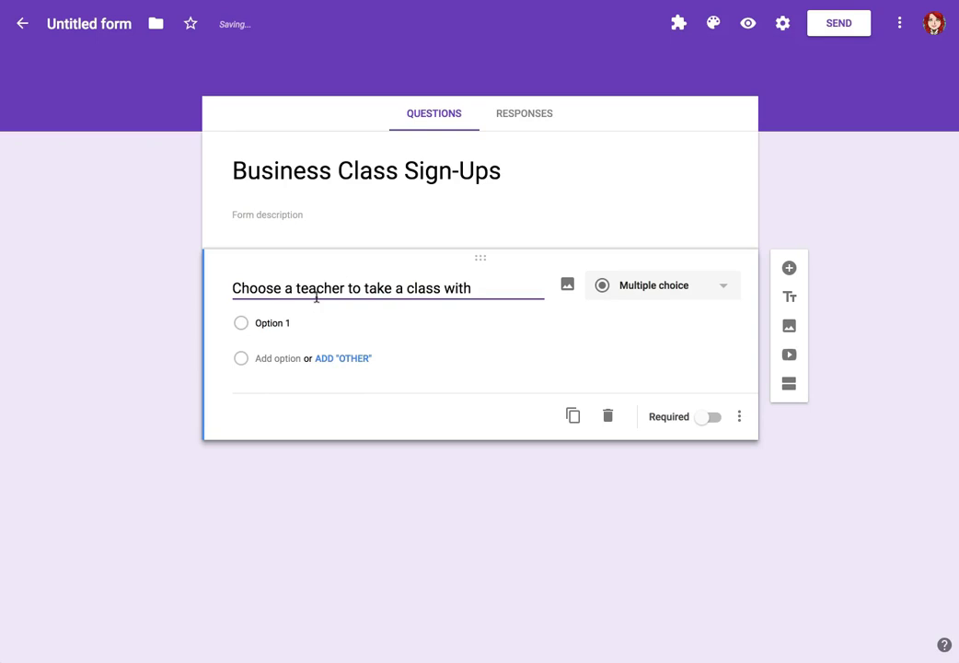
{"action": "left_click", "coordinate": [295, 288]}
{"action": "type", "text": "business"}
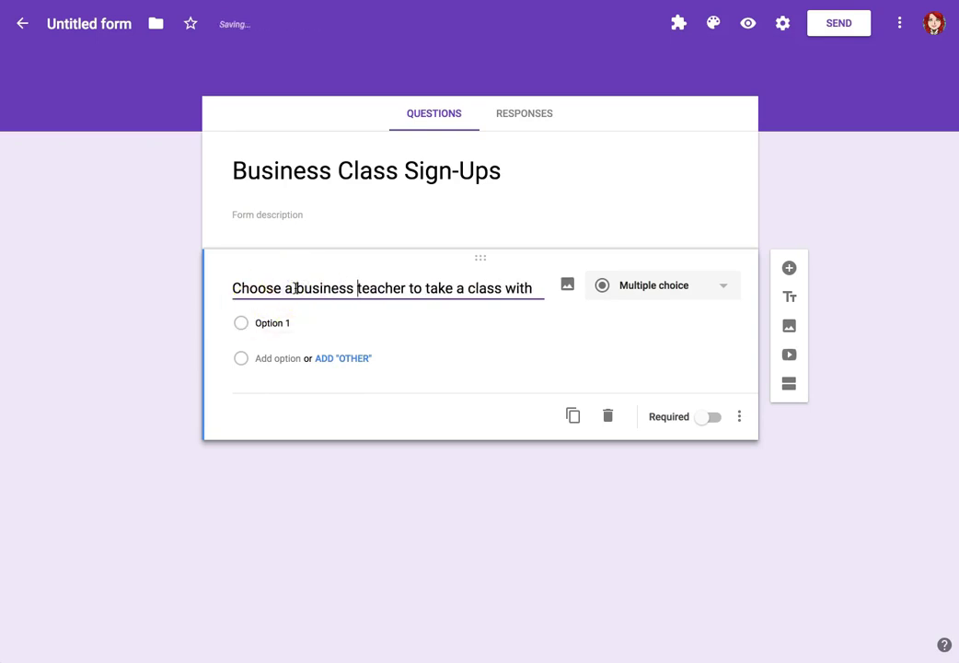
Enter the three business teachers' names from the outline as the answer options of the teacher question.
{"action": "left_click", "coordinate": [271, 322]}
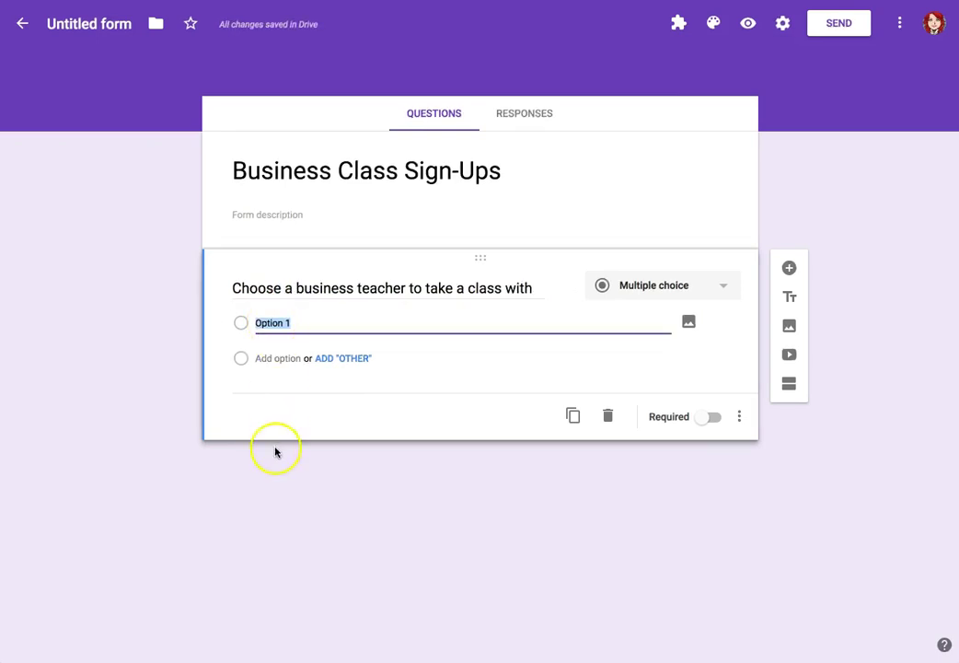
{"action": "type", "text": "Mrs. Hebert"}
{"action": "key", "text": "Return"}
{"action": "type", "text": "Mrs. McAnlis"}
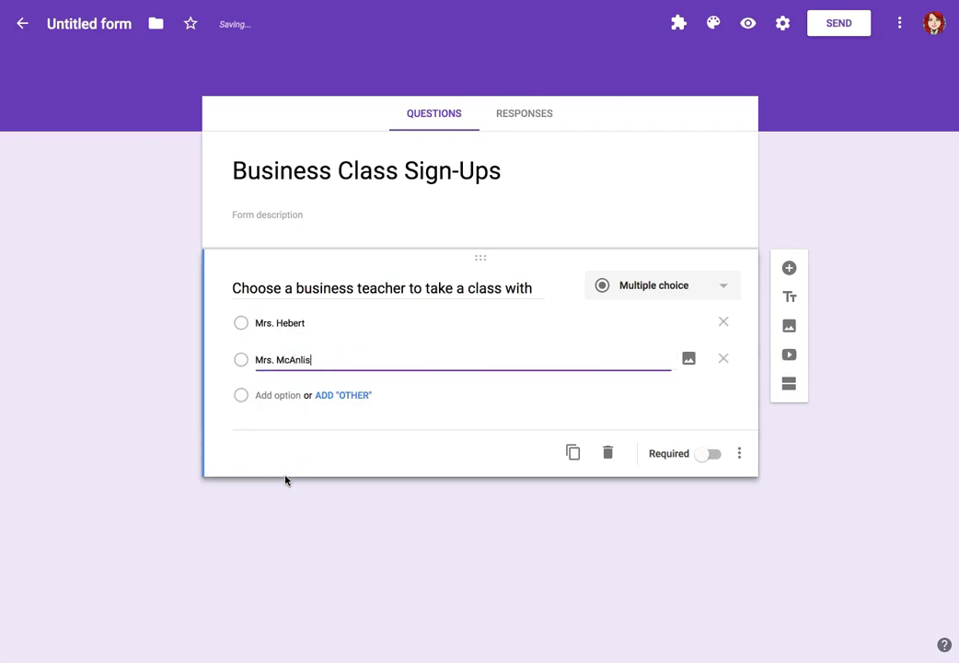
{"action": "key", "text": "Return"}
{"action": "type", "text": "Mrs. Smith"}
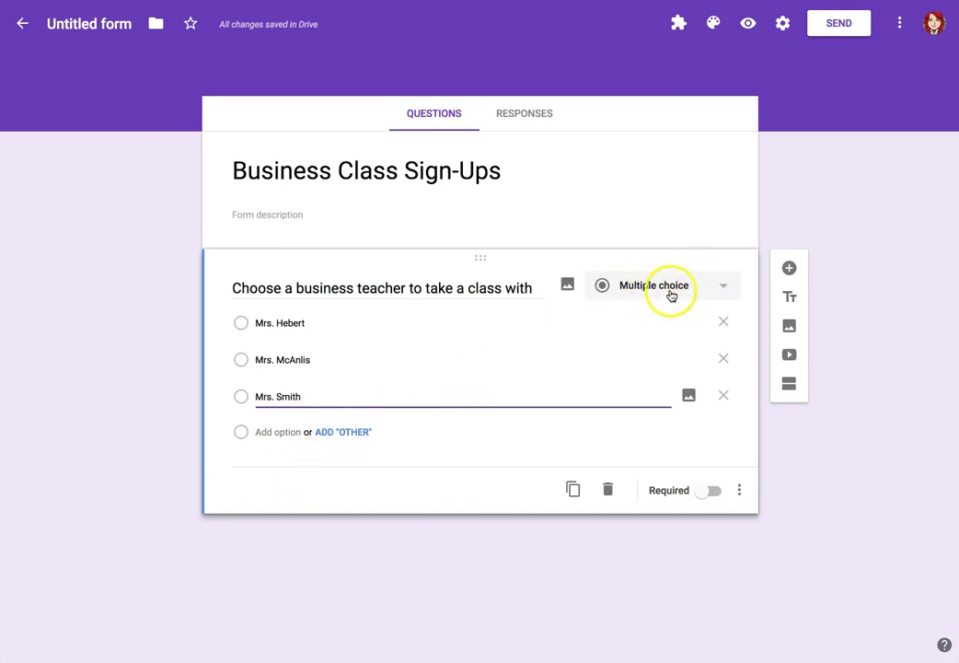
Keep Multiple choice as the teacher question's type and make the question required.
{"action": "left_click", "coordinate": [719, 289]}
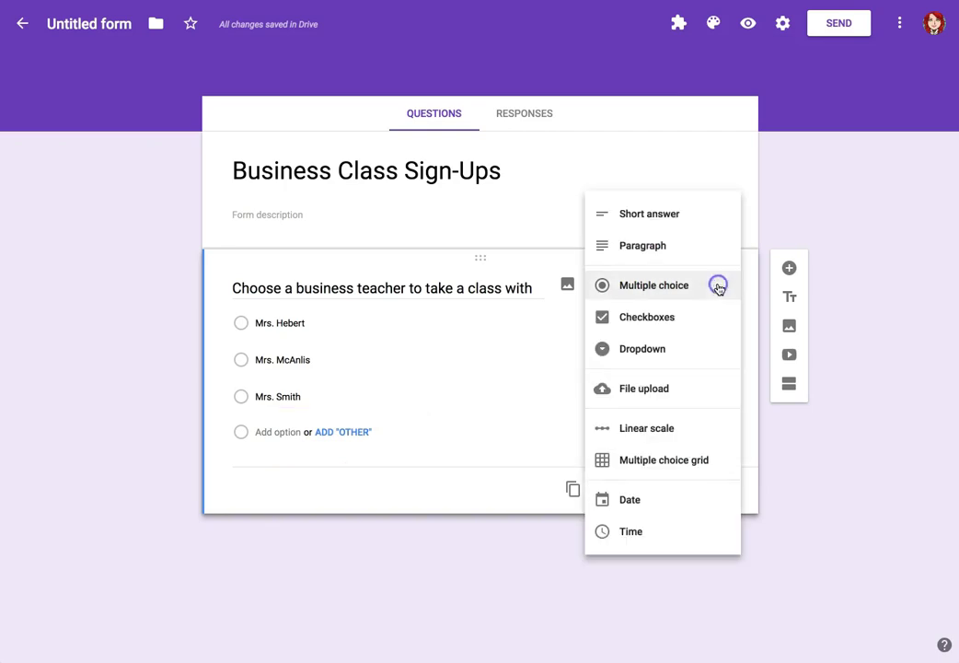
{"action": "left_click", "coordinate": [718, 285]}
{"action": "left_click", "coordinate": [713, 491]}
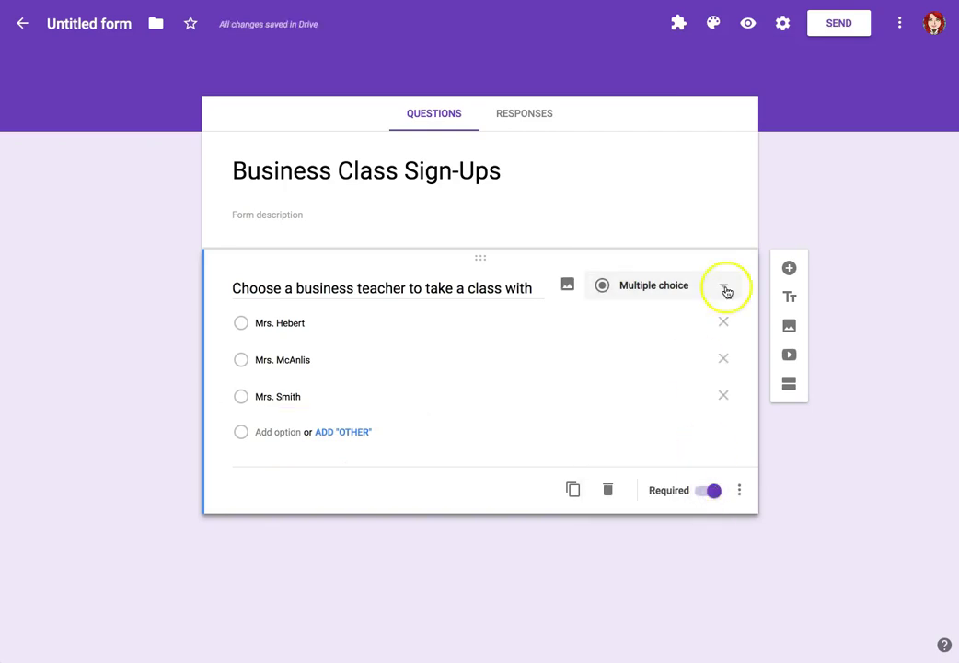
Add a second section to the form and title it with the first teacher's name.
{"action": "left_click", "coordinate": [790, 385]}
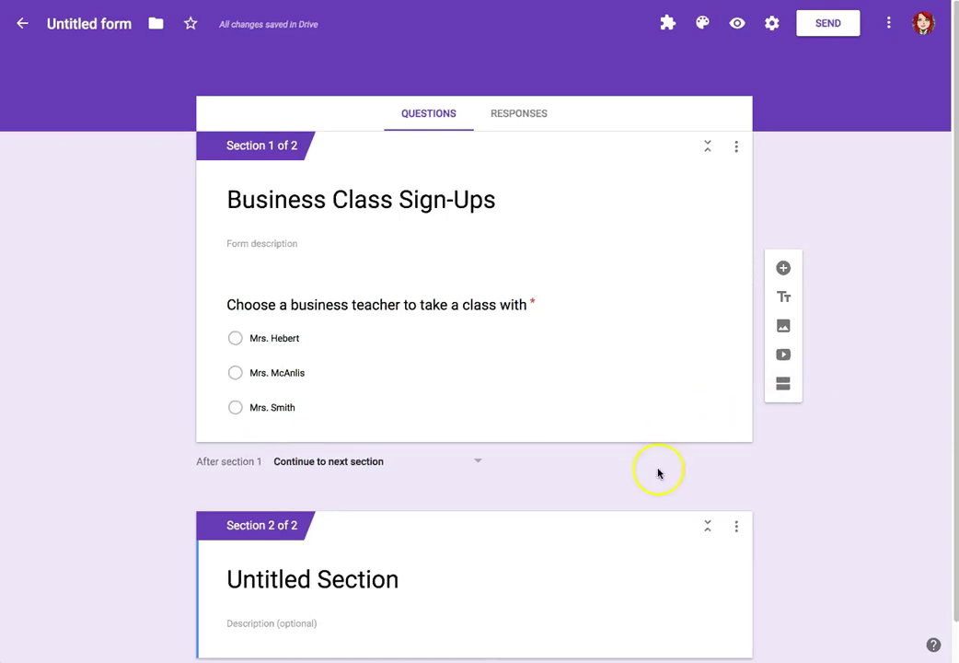
{"action": "scroll", "coordinate": [561, 486], "scroll_direction": "down", "scroll_amount": 1}
{"action": "left_click", "coordinate": [322, 537]}
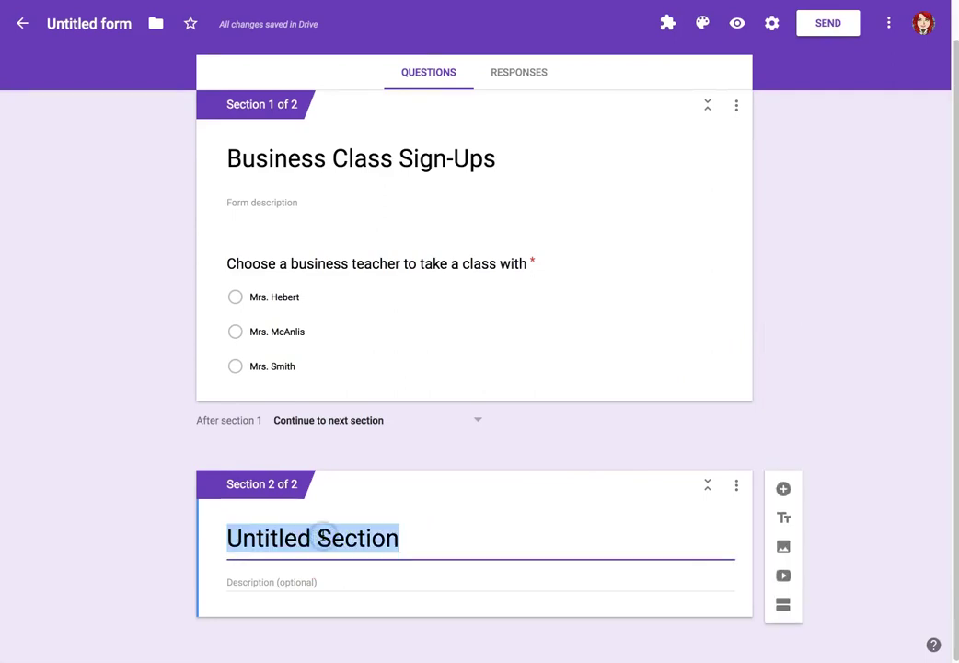
{"action": "type", "text": "Mrs. Hebert"}
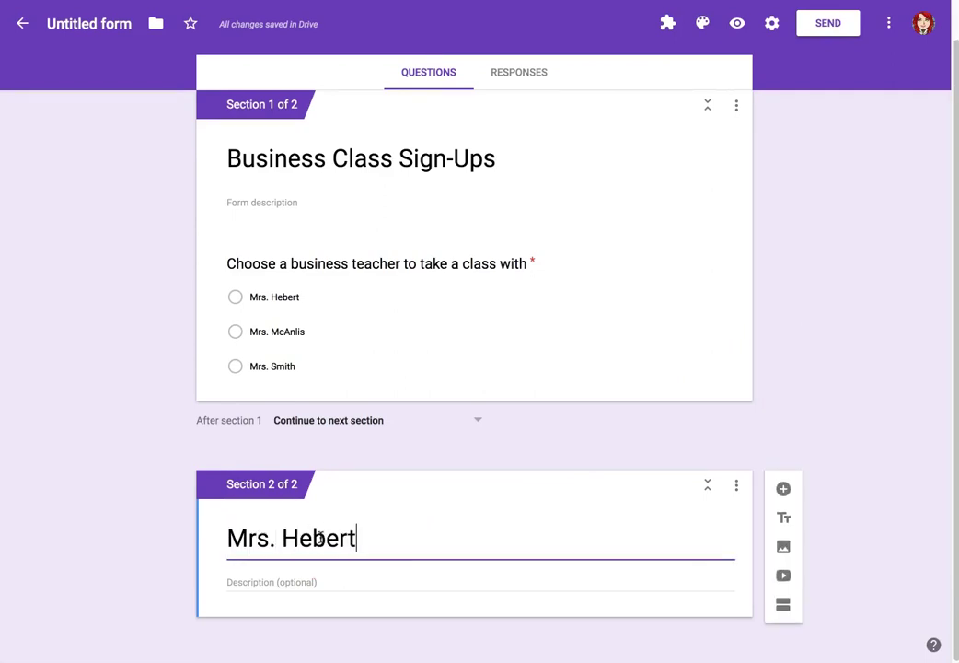
Add a multiple choice question to section 2 reading "Choose which class to take with" followed by the first teacher's name.
{"action": "left_click", "coordinate": [783, 489]}
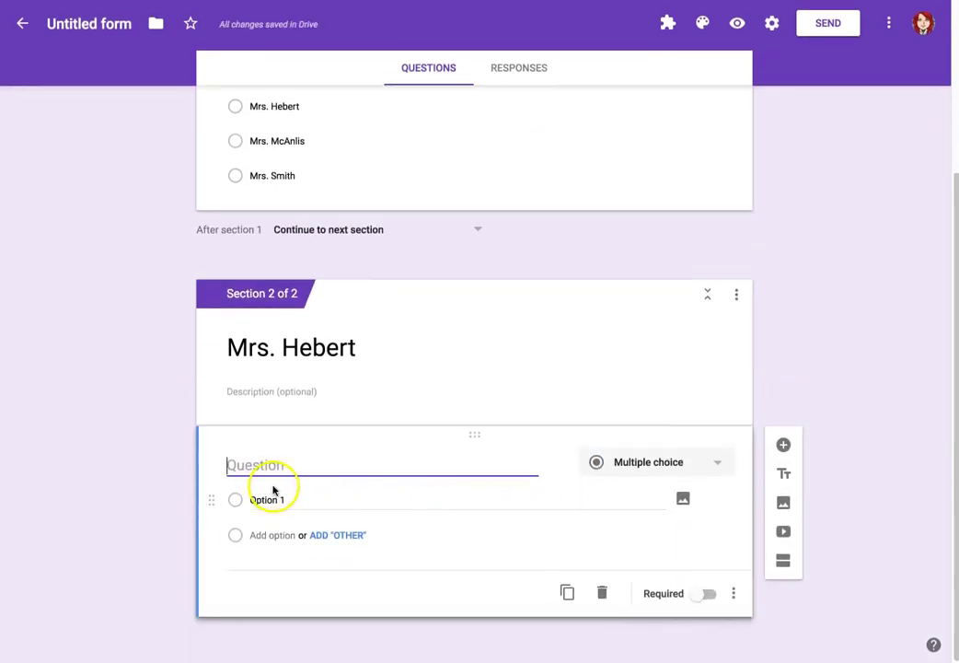
{"action": "type", "text": "Choose which class to take with Mrs. Hebert"}
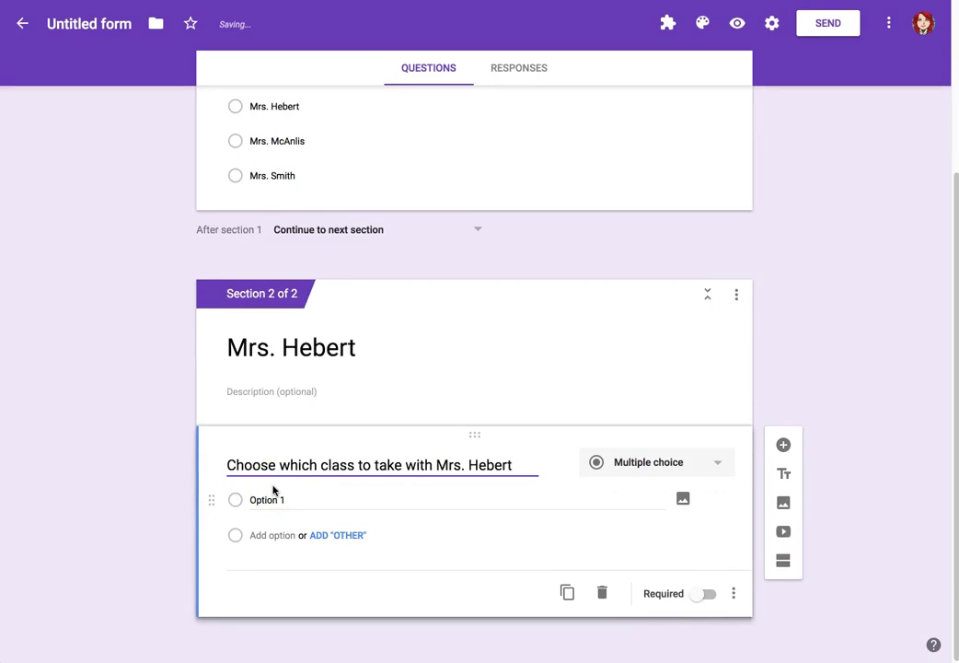
{"action": "left_click", "coordinate": [282, 490]}
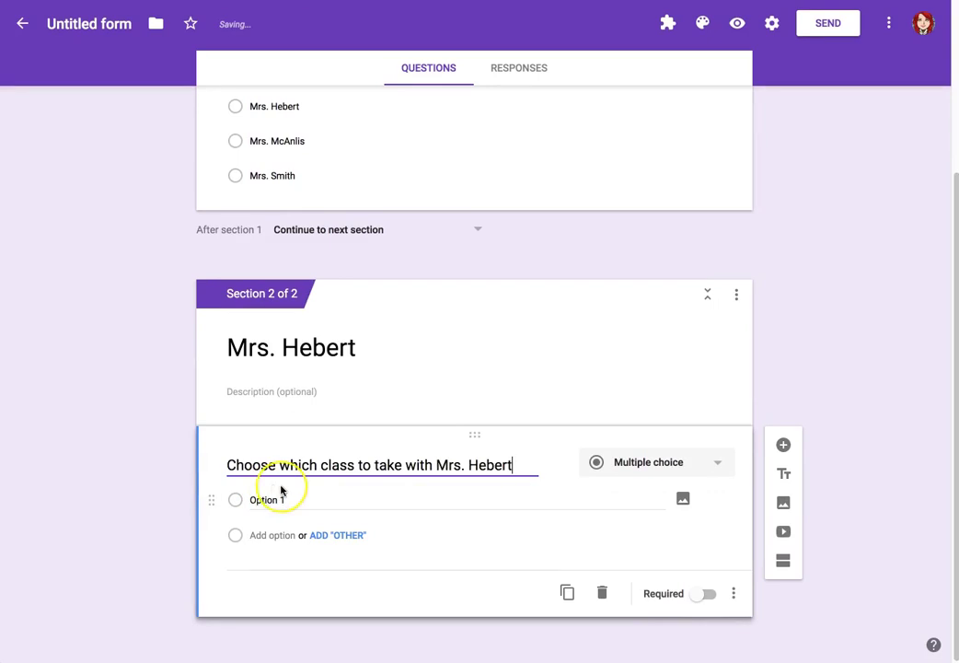
{"action": "left_click", "coordinate": [282, 490]}
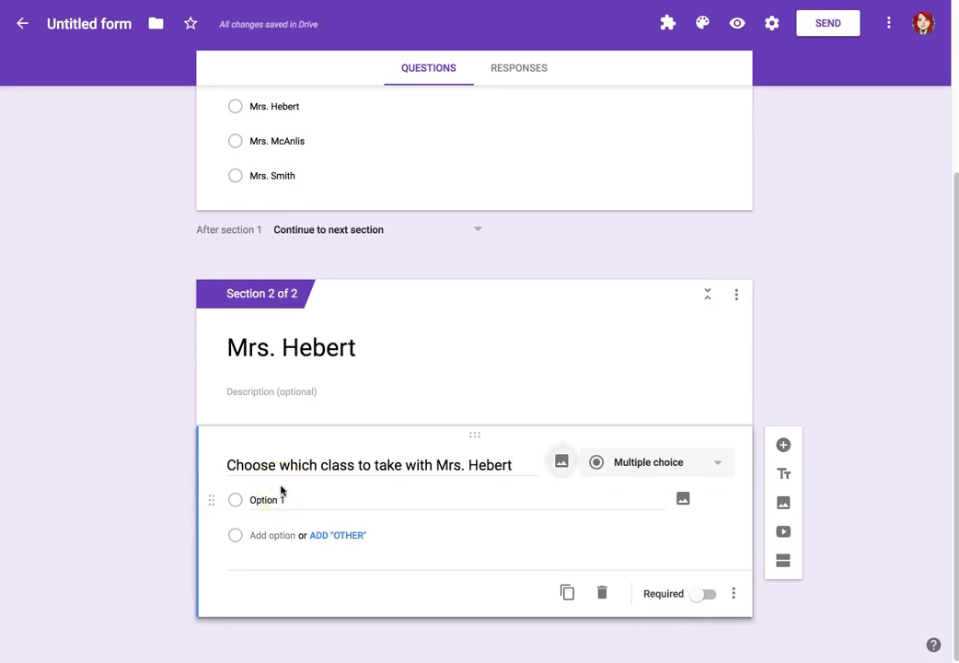
{"action": "key", "text": "Tab"}
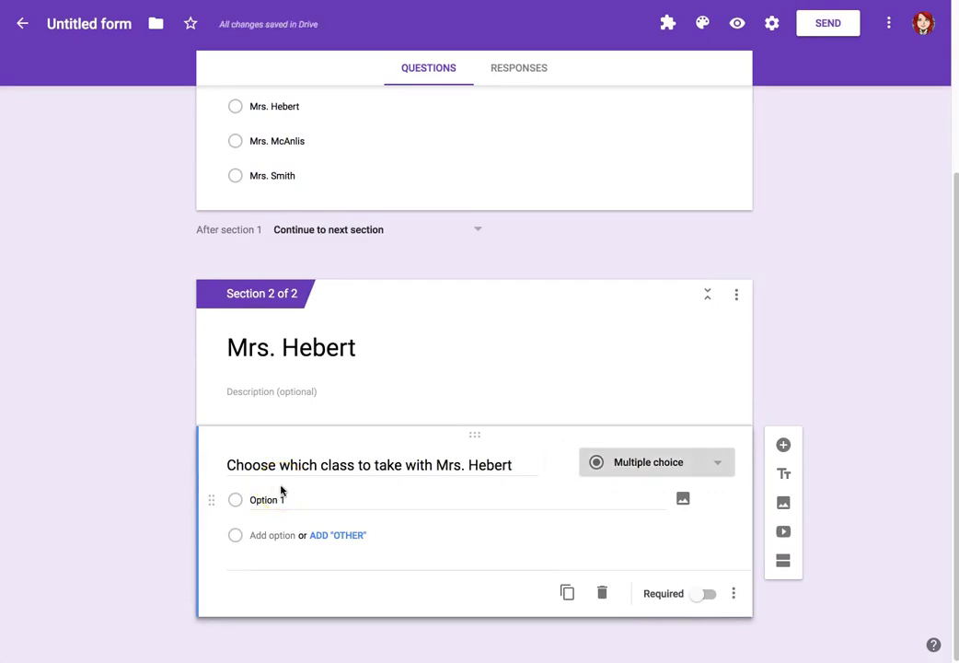
Copy the class titles Intro to Web Page Development, IT Essentials and Intro to Animation from the outline document into the class question's answer options.
{"action": "left_click", "coordinate": [478, 502]}
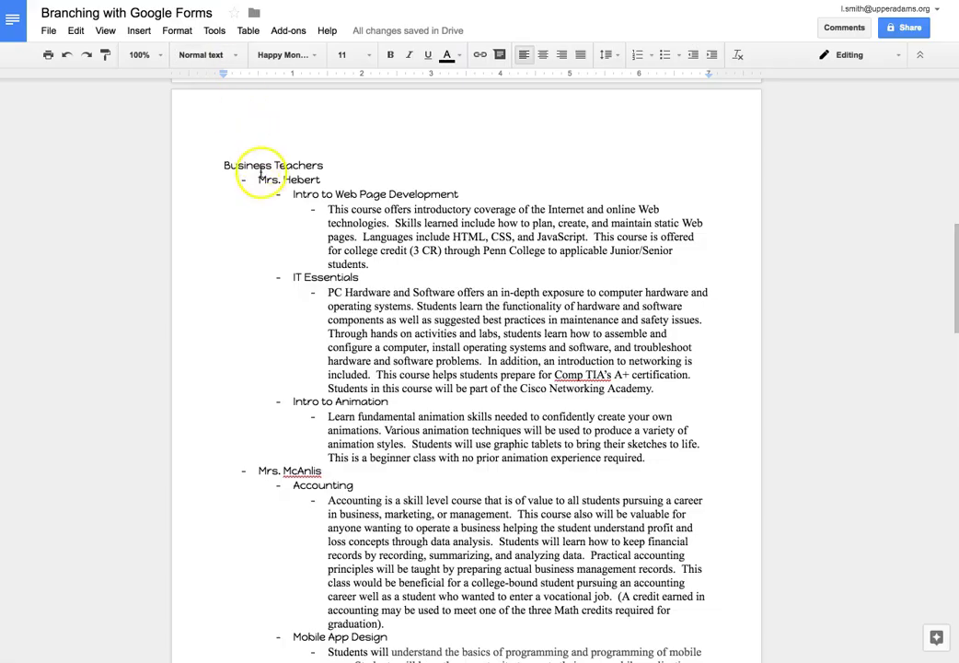
{"action": "triple_click", "coordinate": [294, 194]}
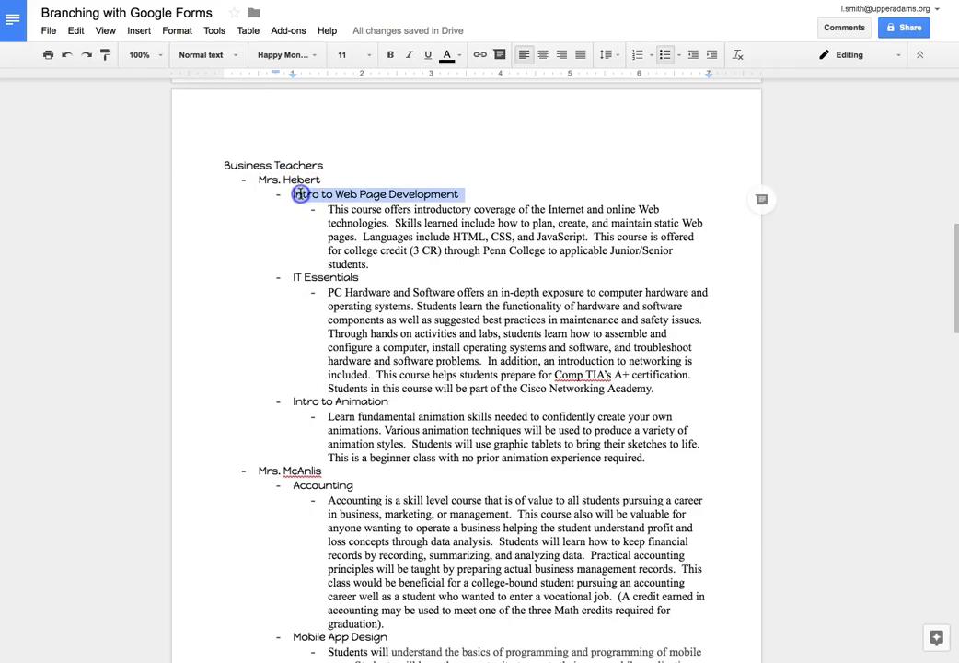
{"action": "key", "text": "ctrl+c"}
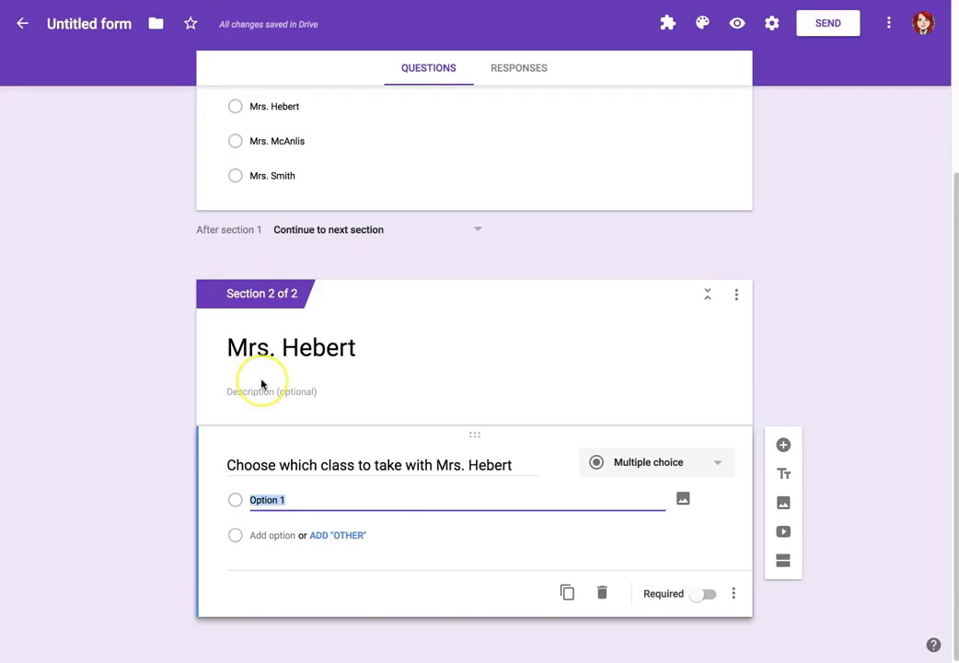
{"action": "key", "text": "ctrl+v"}
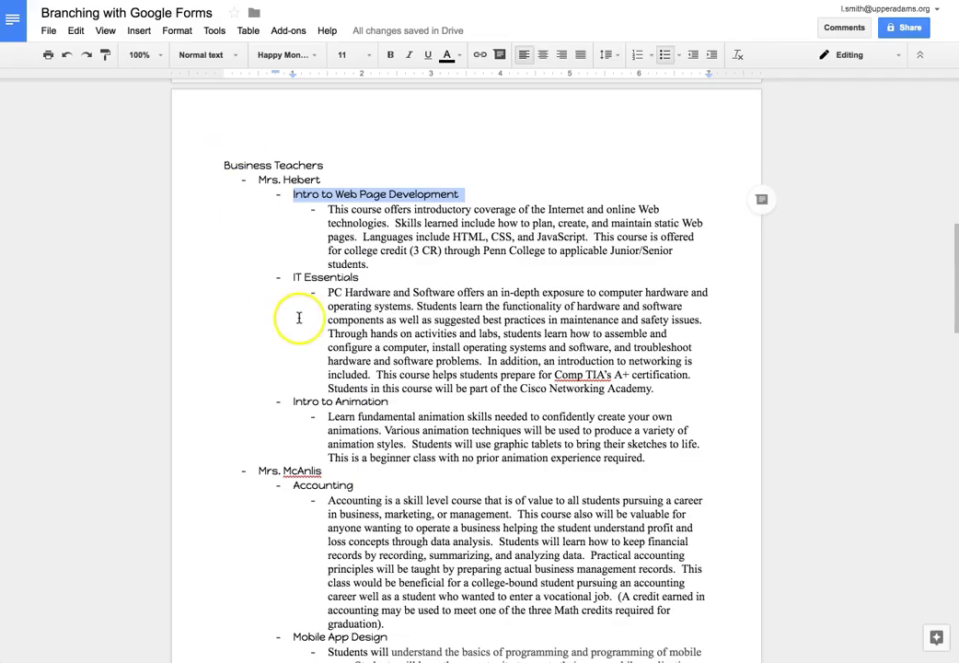
{"action": "triple_click", "coordinate": [318, 277]}
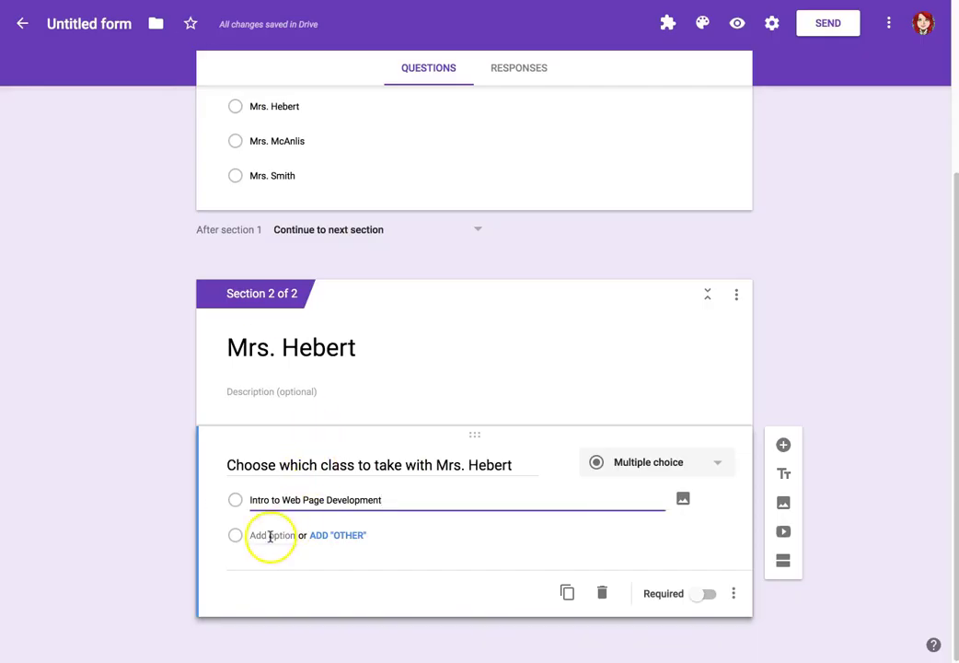
{"action": "left_click", "coordinate": [267, 535]}
{"action": "key", "text": "ctrl+v"}
{"action": "left_click", "coordinate": [269, 572]}
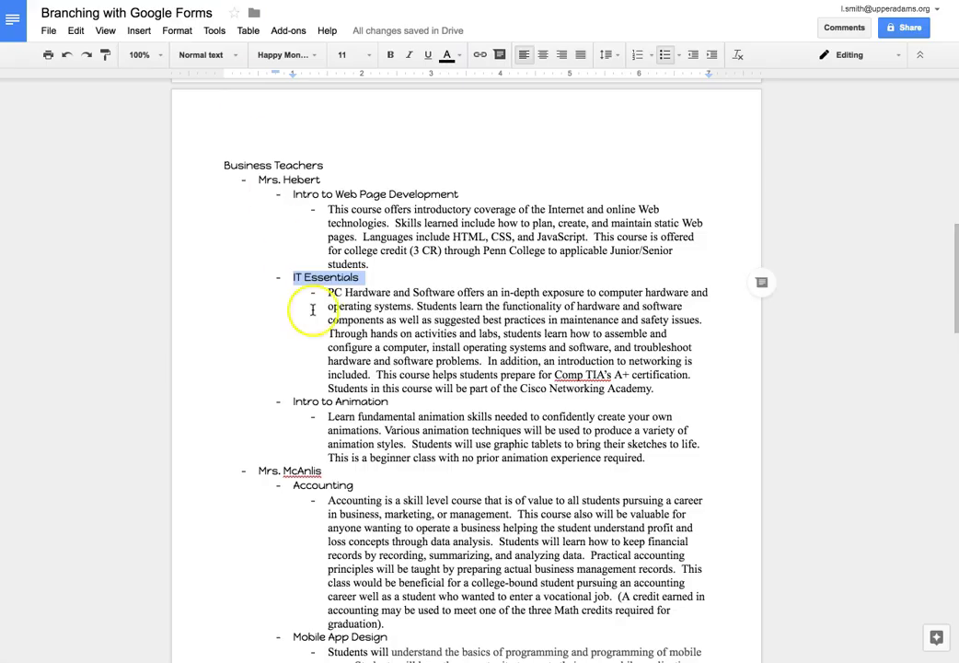
{"action": "triple_click", "coordinate": [310, 403]}
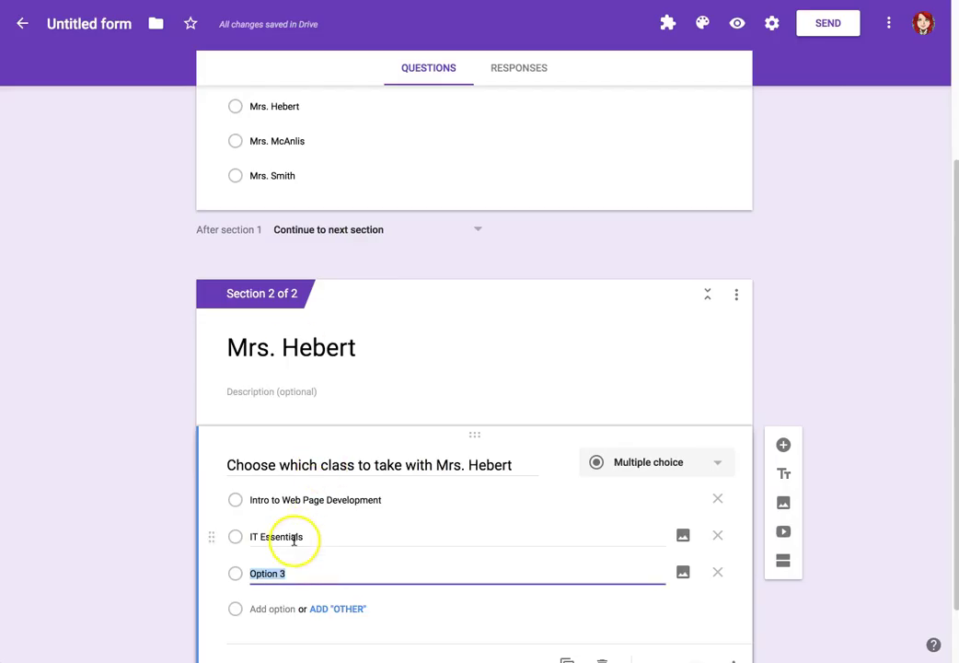
{"action": "key", "text": "ctrl+v"}
{"action": "scroll", "coordinate": [612, 276], "scroll_direction": "up", "scroll_amount": 1}
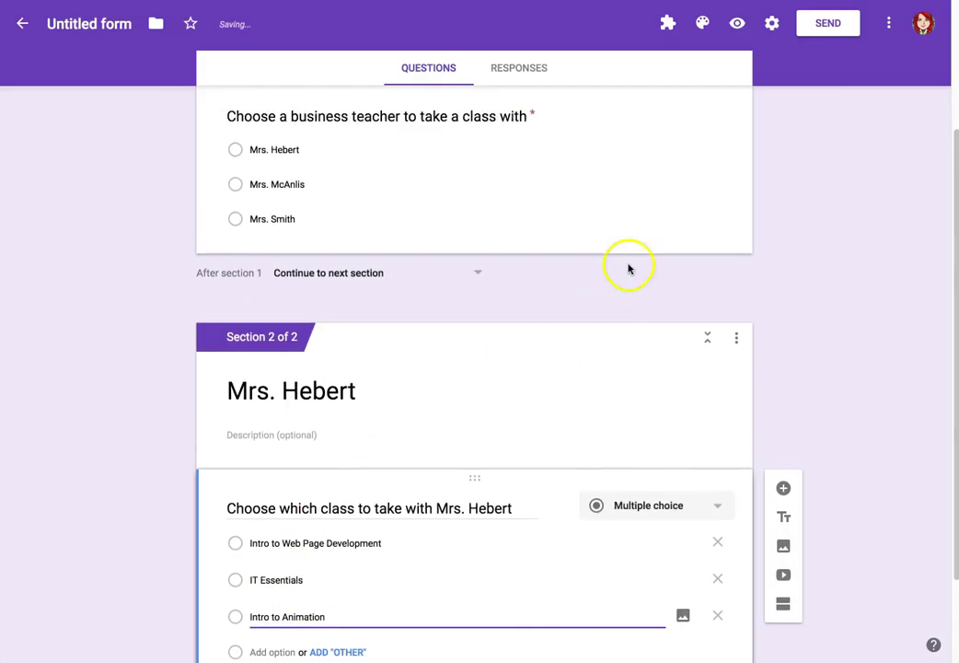
Make the class question in section 2 required.
{"action": "left_click", "coordinate": [568, 228]}
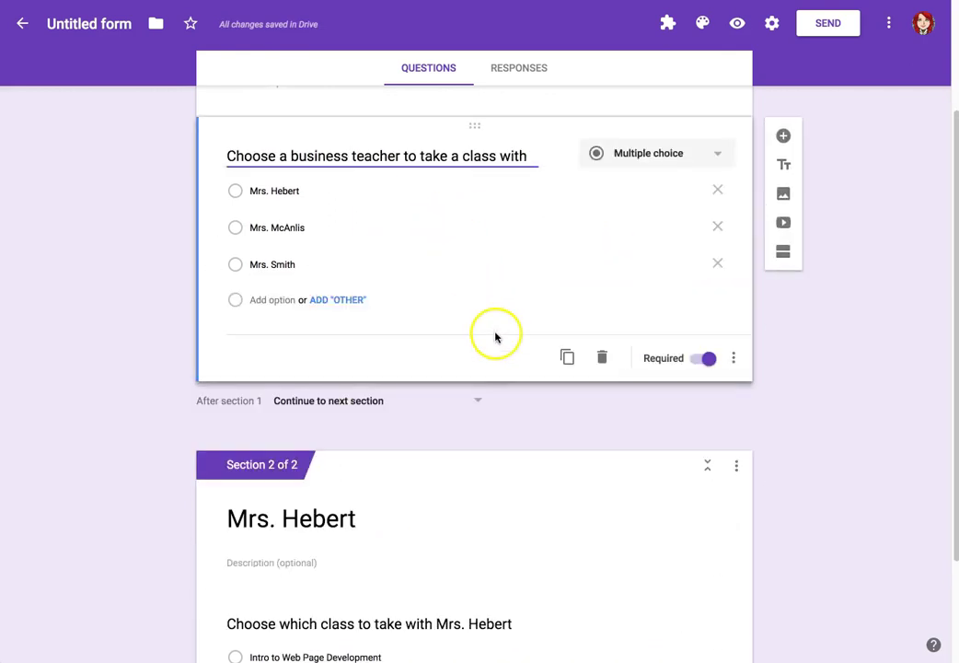
{"action": "scroll", "coordinate": [465, 436], "scroll_direction": "down", "scroll_amount": 3}
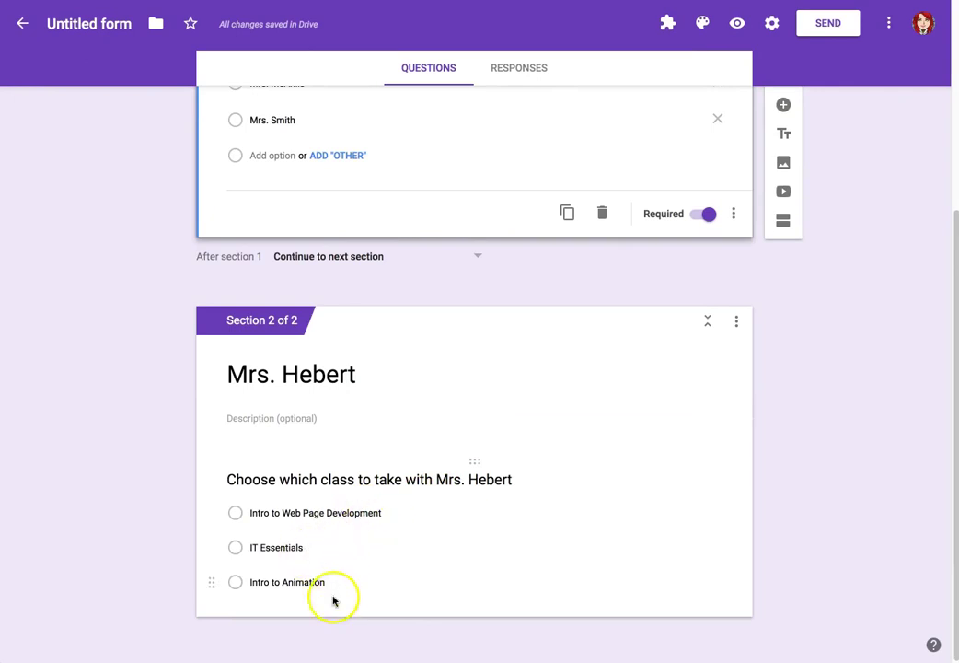
{"action": "left_click", "coordinate": [569, 530]}
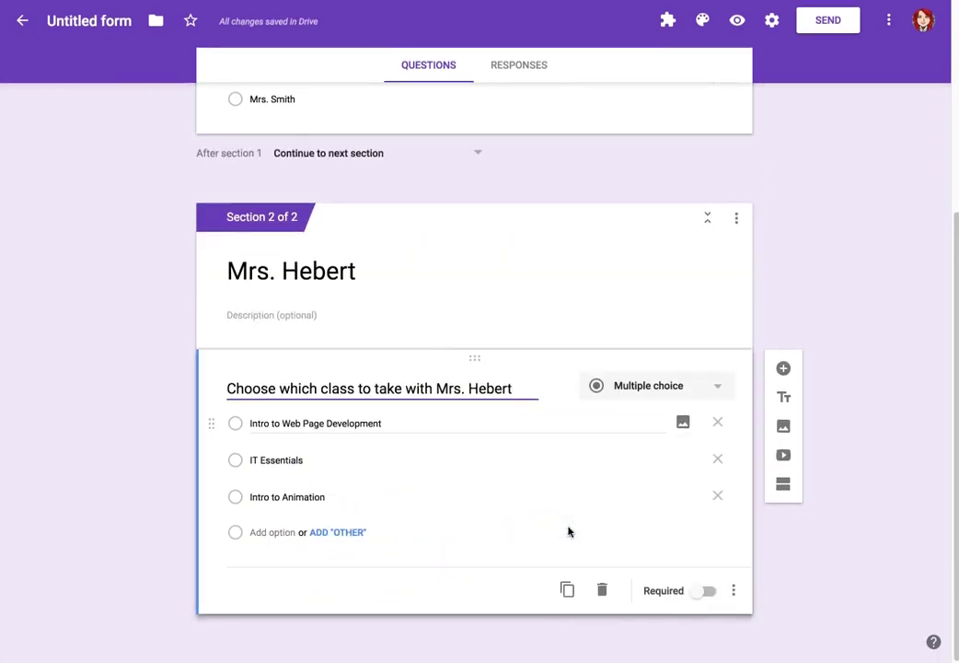
{"action": "left_click", "coordinate": [708, 595]}
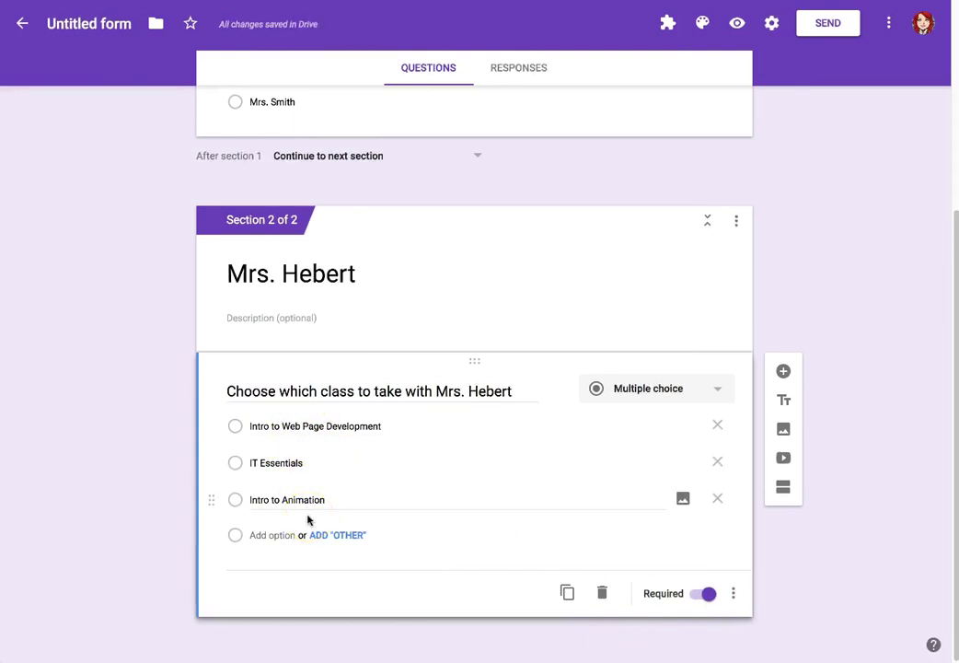
{"action": "left_click", "coordinate": [422, 496]}
{"action": "left_click", "coordinate": [831, 517]}
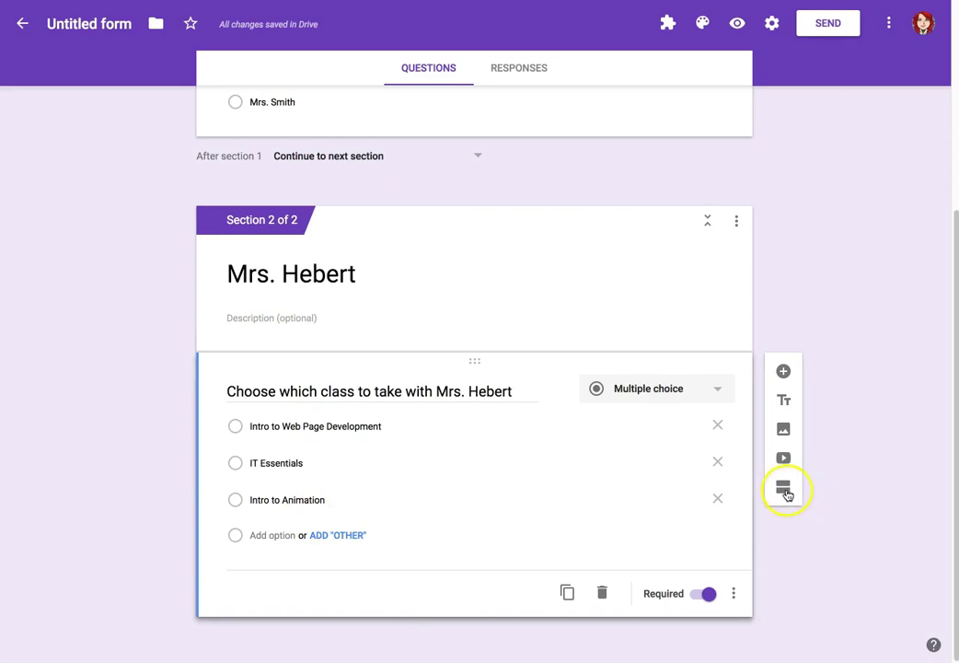
Add a third section and title it Intro to Web Page Development, copying the text from the class question's first option.
{"action": "left_click", "coordinate": [787, 494]}
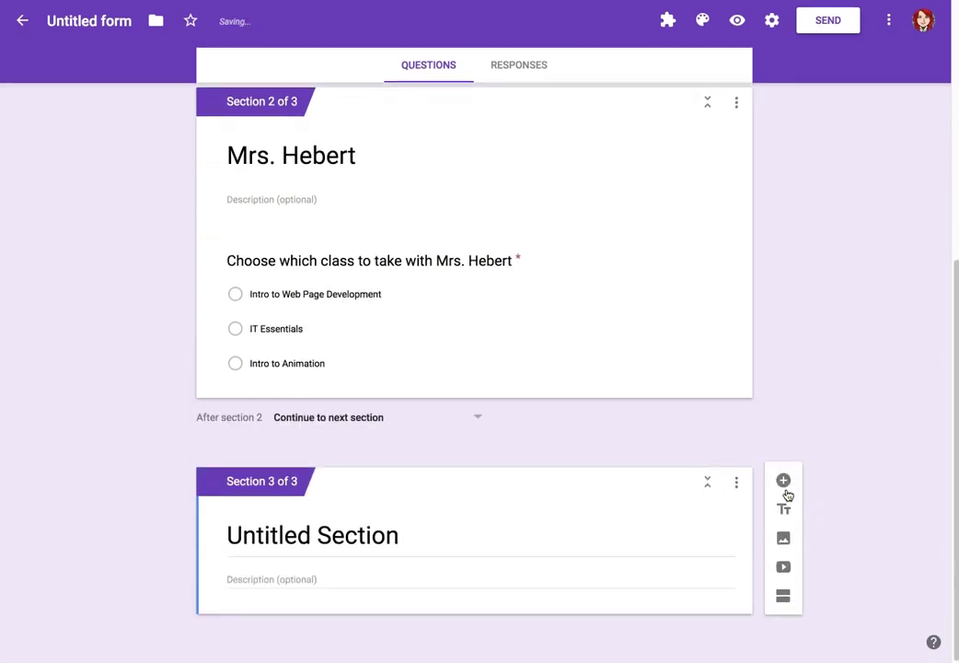
{"action": "left_click", "coordinate": [377, 537]}
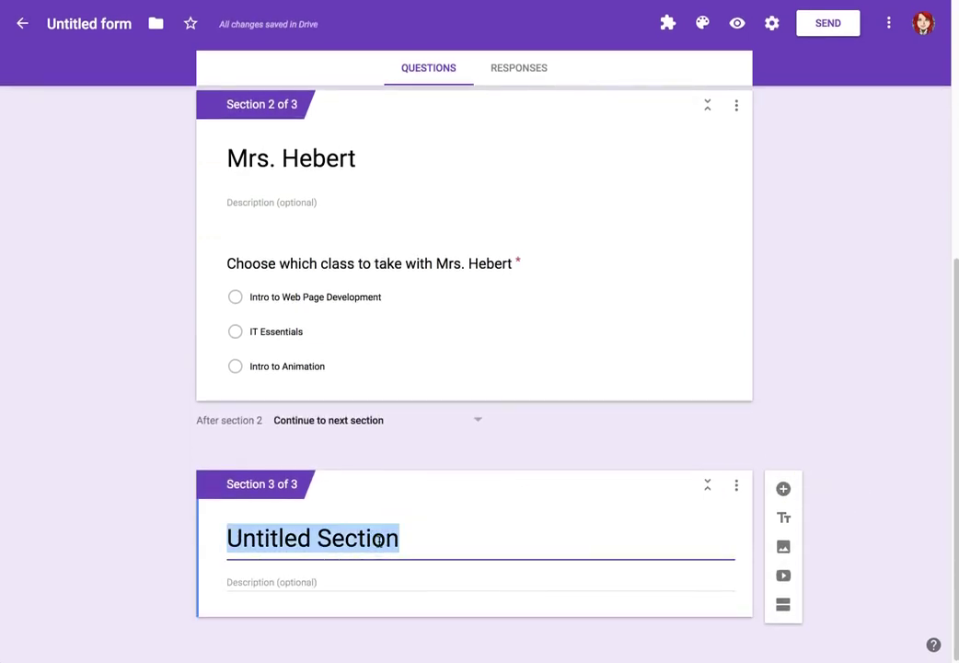
{"action": "left_click", "coordinate": [293, 309]}
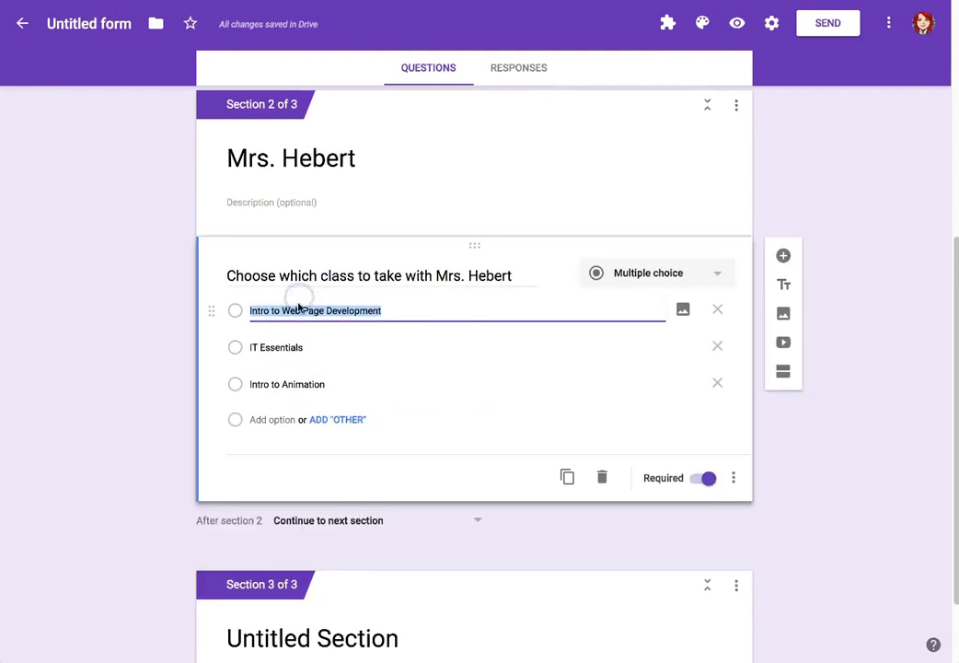
{"action": "key", "text": "ctrl+c"}
{"action": "scroll", "coordinate": [265, 600], "scroll_direction": "down", "scroll_amount": 1}
{"action": "left_click", "coordinate": [284, 546]}
{"action": "key", "text": "ctrl+v"}
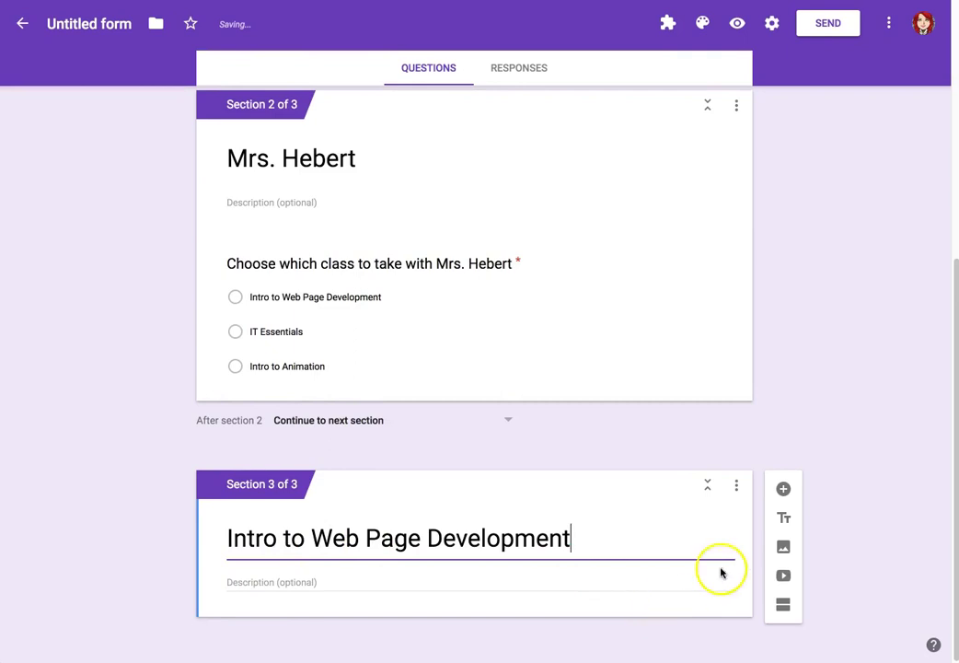
Add a title and description block to section 3 and paste in the Intro to Web Page Development course description from the outline document.
{"action": "left_click", "coordinate": [784, 512]}
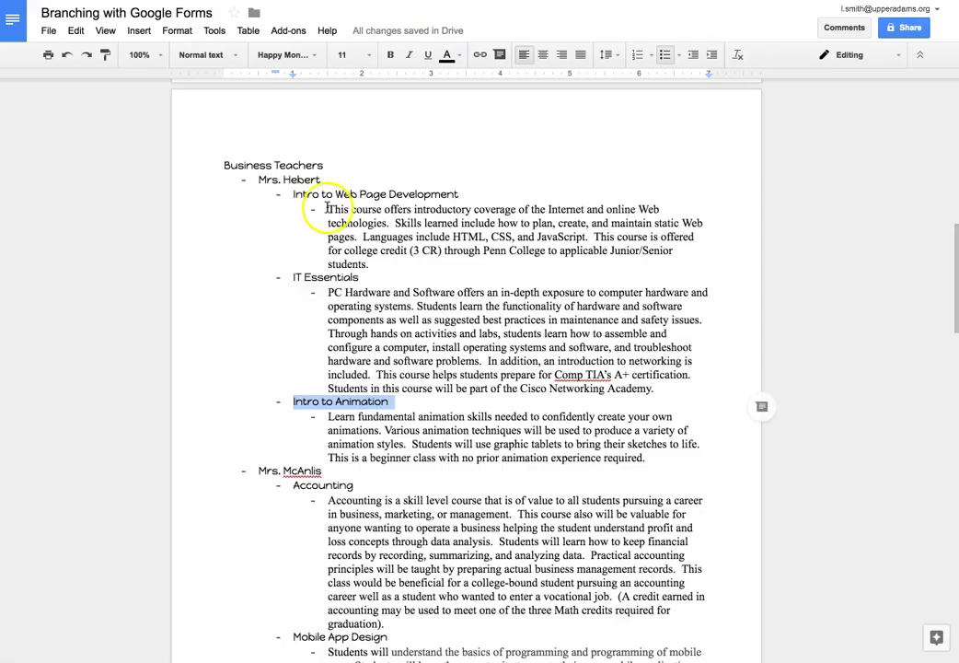
{"action": "left_click_drag", "start_coordinate": [327, 208], "coordinate": [387, 264]}
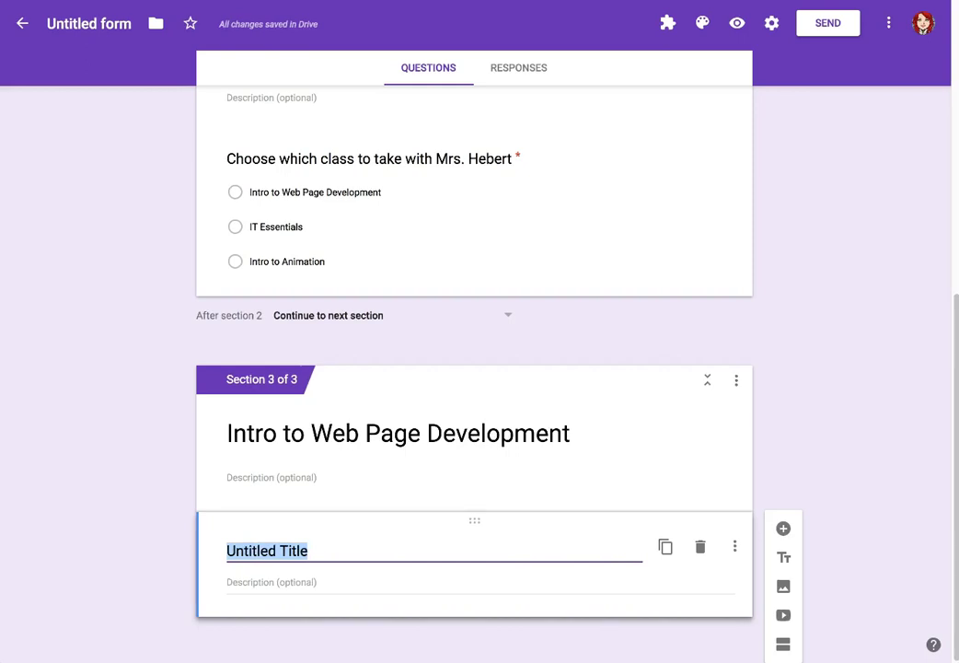
{"action": "key", "text": "ctrl+v"}
Add a multiple choice question reading "Sign up for this class" below the course description in section 3.
{"action": "left_click", "coordinate": [784, 448]}
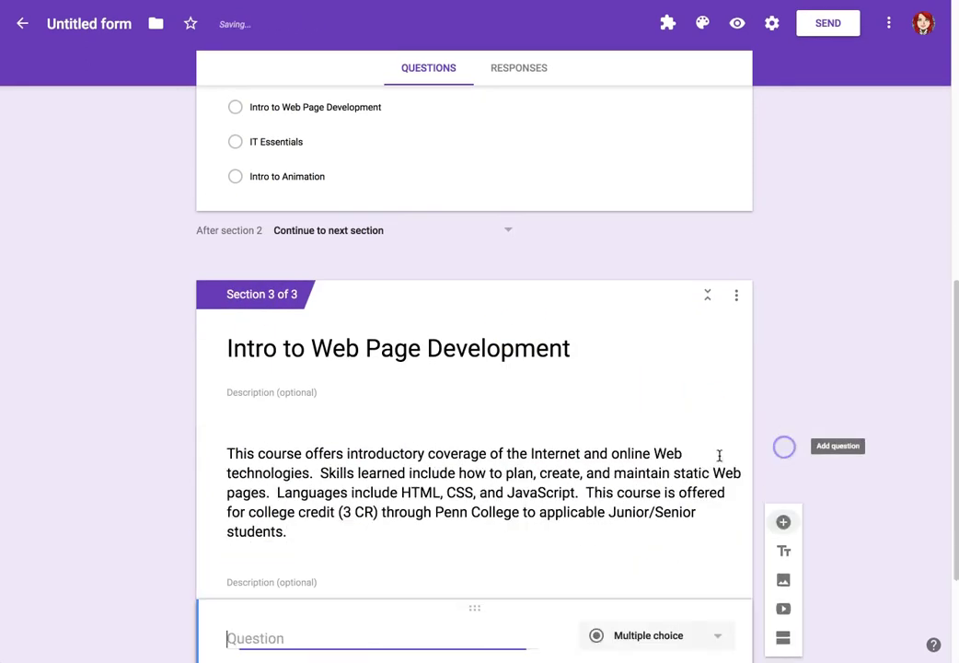
{"action": "scroll", "coordinate": [537, 509], "scroll_direction": "down", "scroll_amount": 2}
{"action": "type", "text": "Sign"}
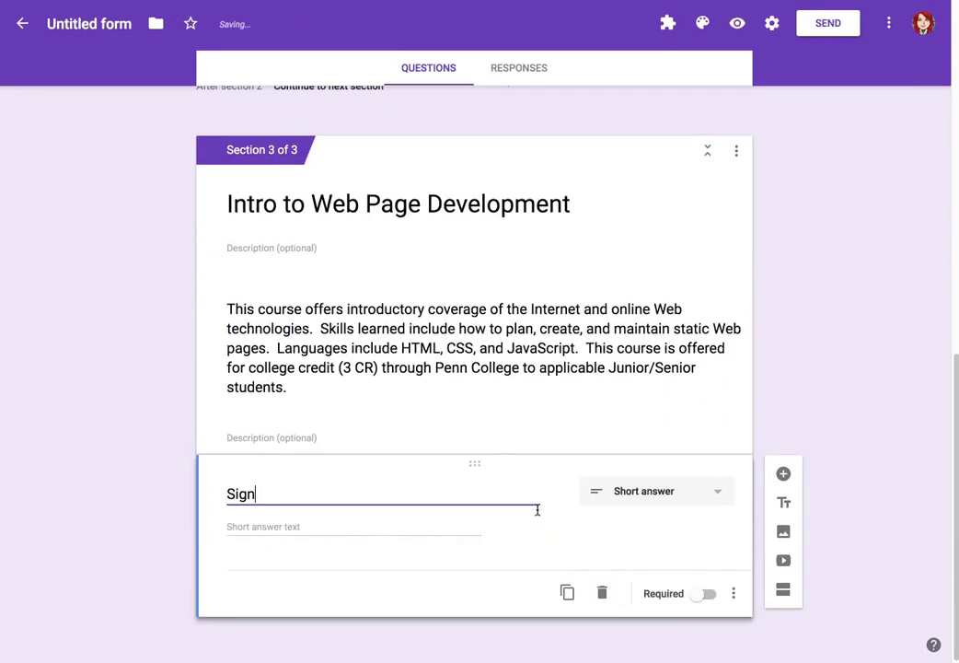
{"action": "left_click", "coordinate": [671, 495]}
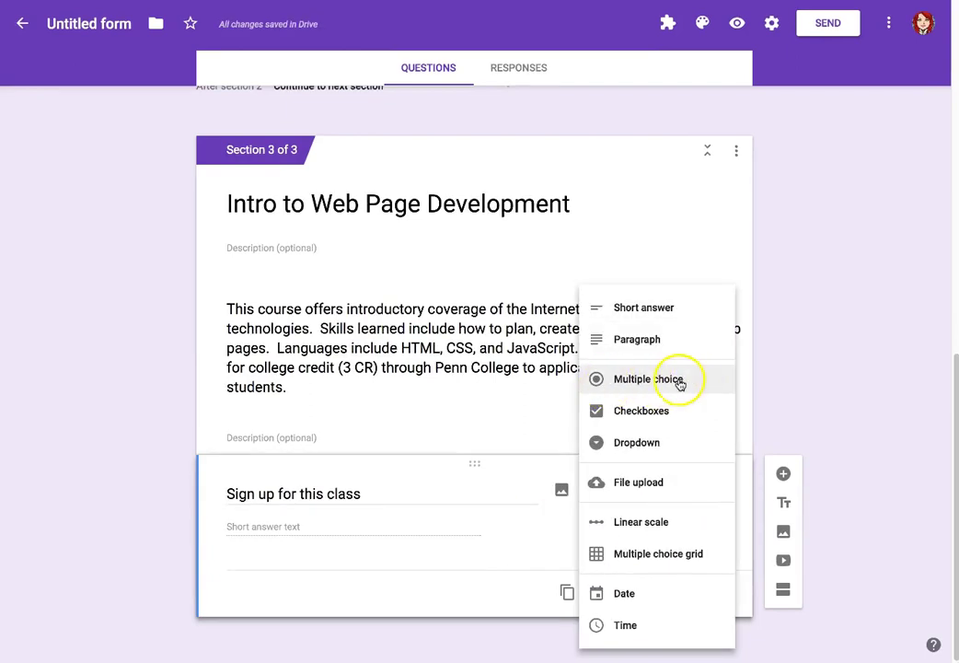
{"action": "left_click", "coordinate": [680, 383]}
Give the sign-up question the options Yes and No and make it required.
{"action": "left_click", "coordinate": [267, 527]}
{"action": "type", "text": "Ye"}
{"action": "key", "text": "Return"}
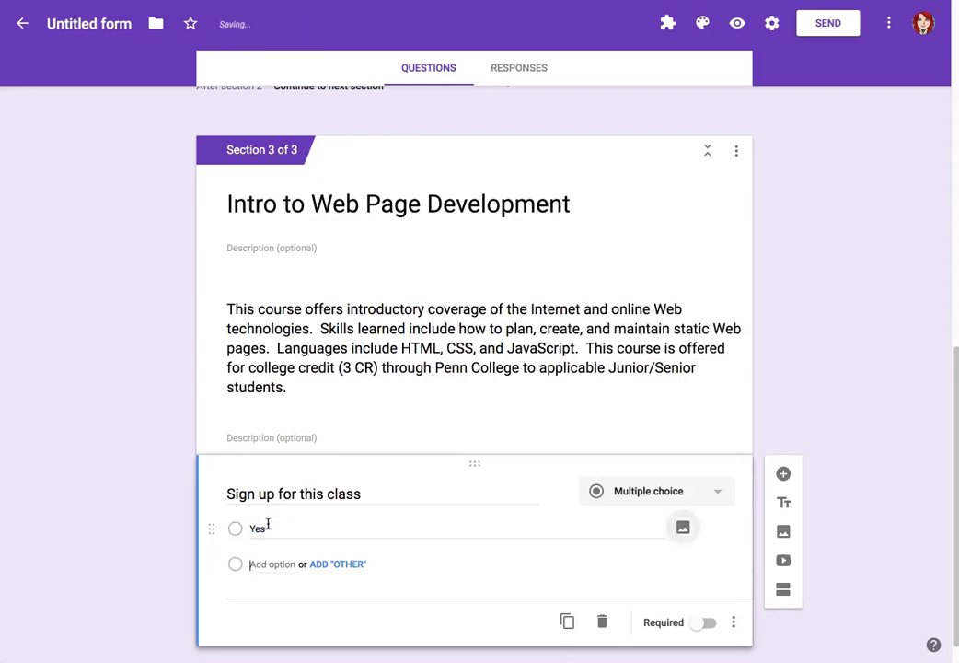
{"action": "type", "text": "No"}
{"action": "scroll", "coordinate": [322, 515], "scroll_direction": "down", "scroll_amount": 1}
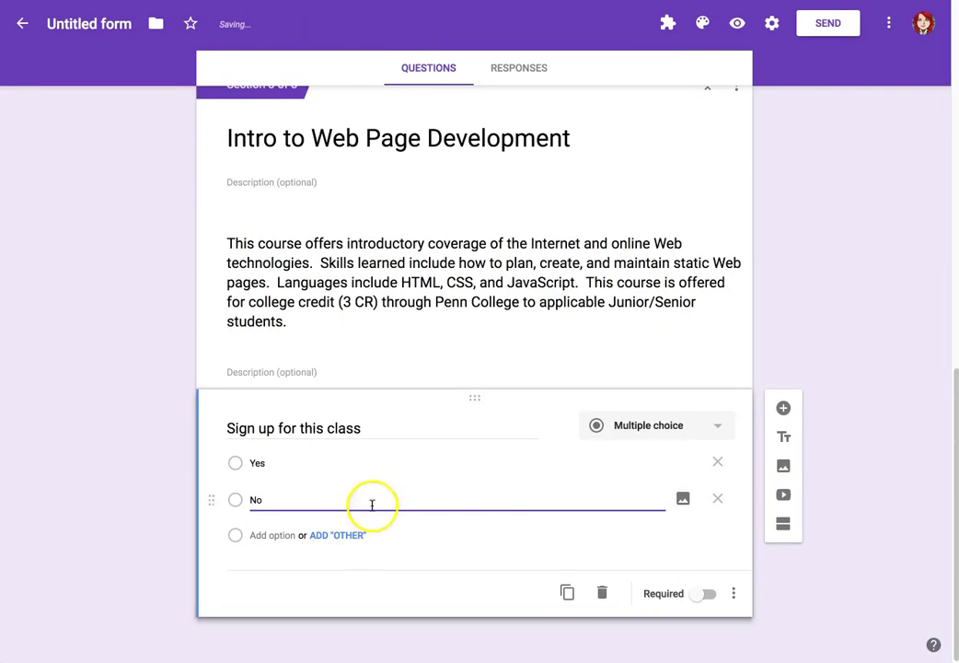
{"action": "left_click", "coordinate": [707, 594]}
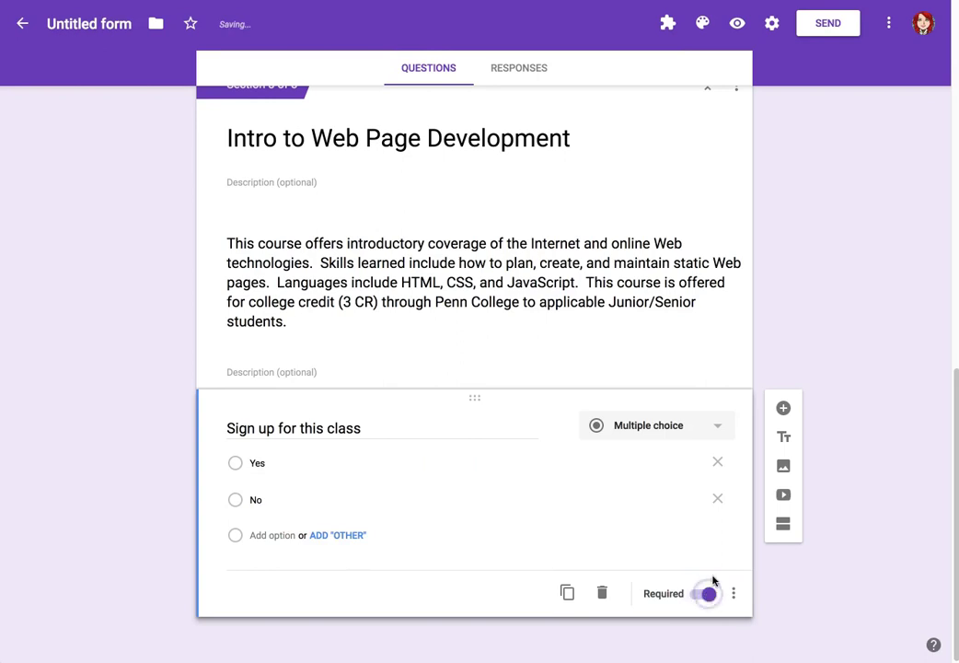
{"action": "left_click", "coordinate": [701, 554]}
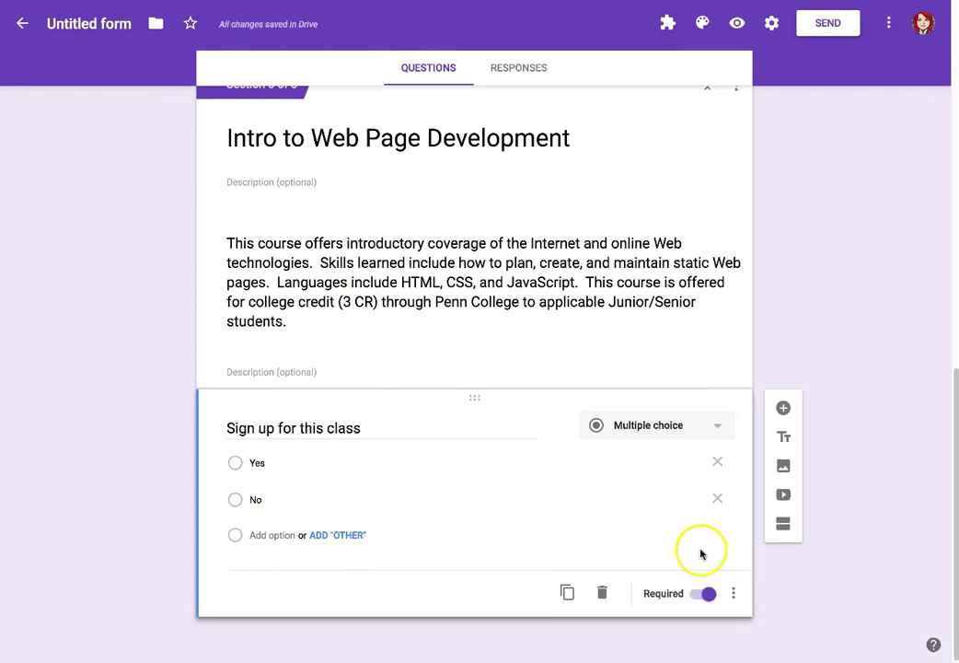
Add a fourth section after the sign-up question and title it IT Essentials, copying the text from the class question's option in section 2.
{"action": "left_click", "coordinate": [628, 454]}
{"action": "scroll", "coordinate": [628, 451], "scroll_direction": "up", "scroll_amount": 5}
{"action": "scroll", "coordinate": [628, 451], "scroll_direction": "down", "scroll_amount": 3}
{"action": "scroll", "coordinate": [626, 442], "scroll_direction": "down", "scroll_amount": 3}
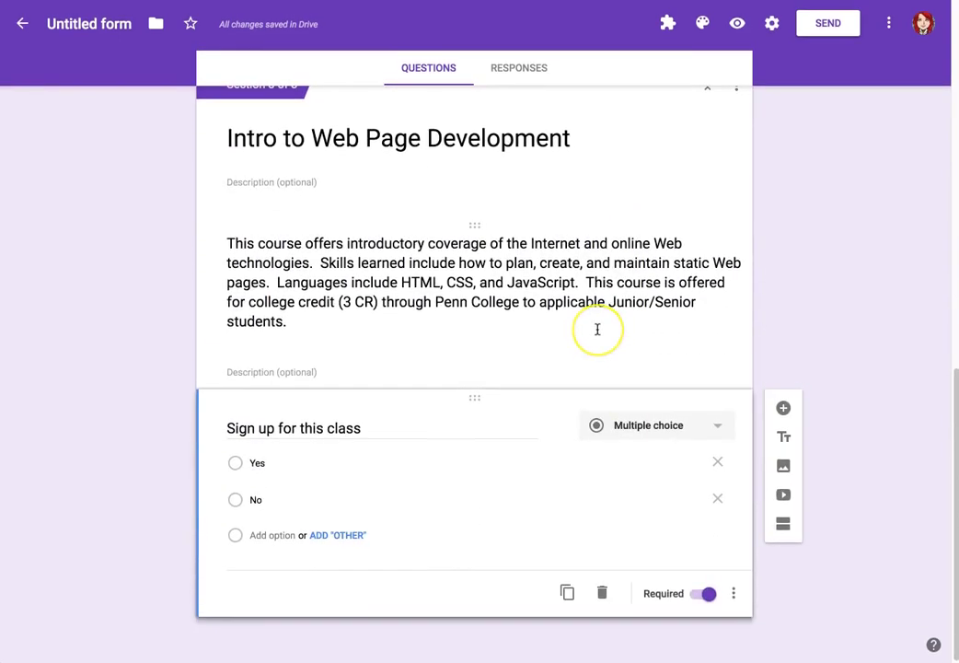
{"action": "scroll", "coordinate": [598, 327], "scroll_direction": "up", "scroll_amount": 1}
{"action": "scroll", "coordinate": [597, 328], "scroll_direction": "up", "scroll_amount": 3}
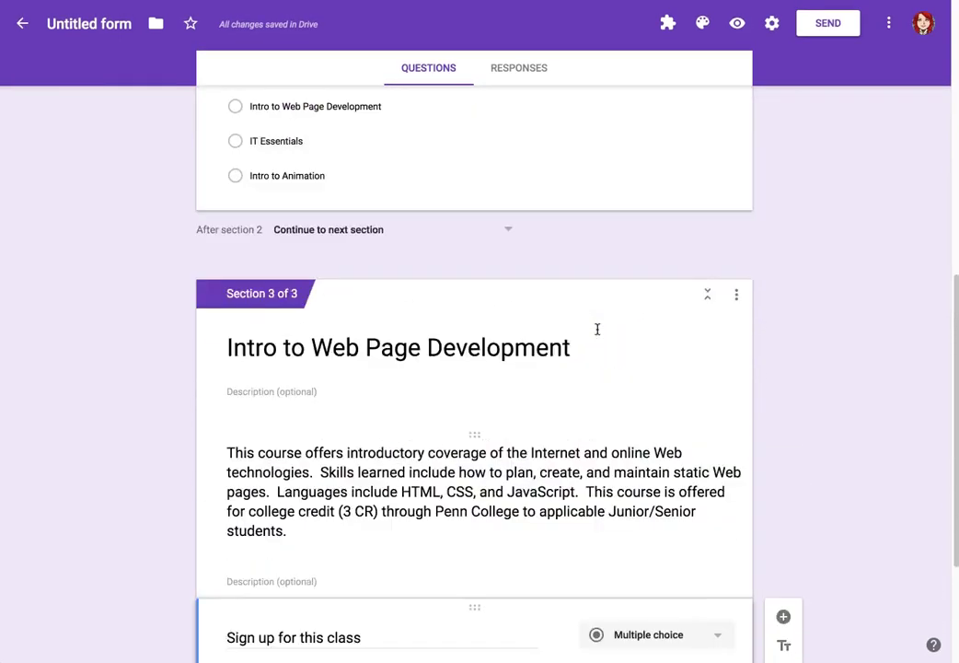
{"action": "left_click", "coordinate": [275, 284]}
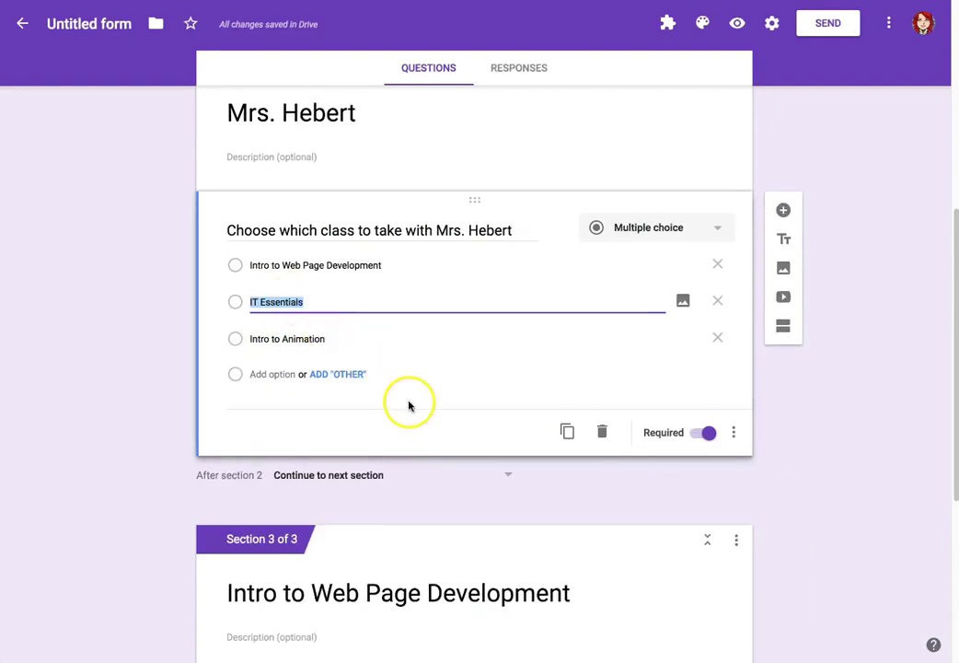
{"action": "left_click", "coordinate": [615, 490]}
{"action": "scroll", "coordinate": [616, 491], "scroll_direction": "down", "scroll_amount": 4}
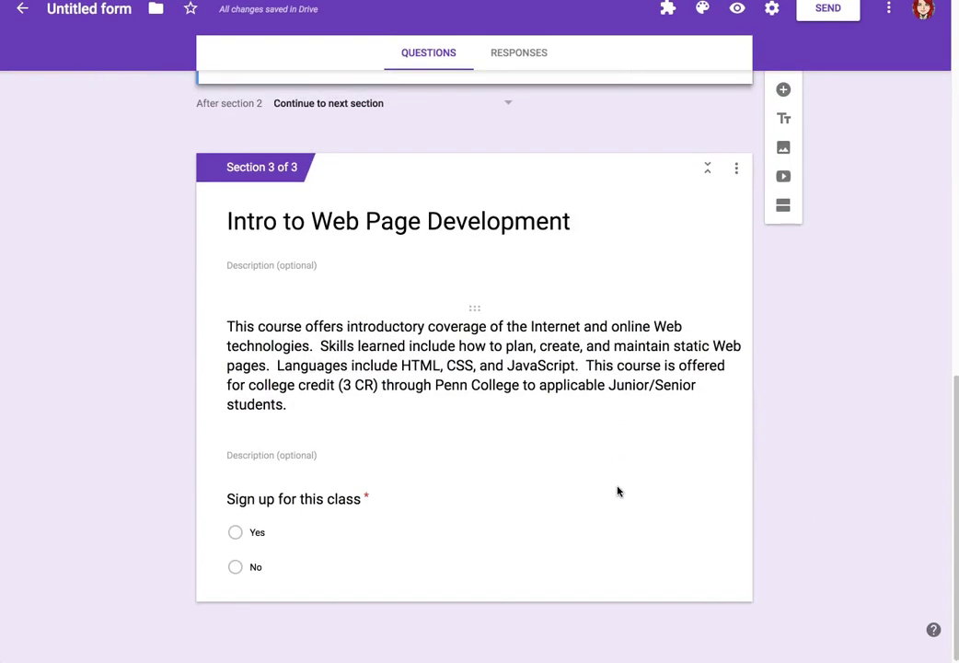
{"action": "left_click", "coordinate": [676, 575]}
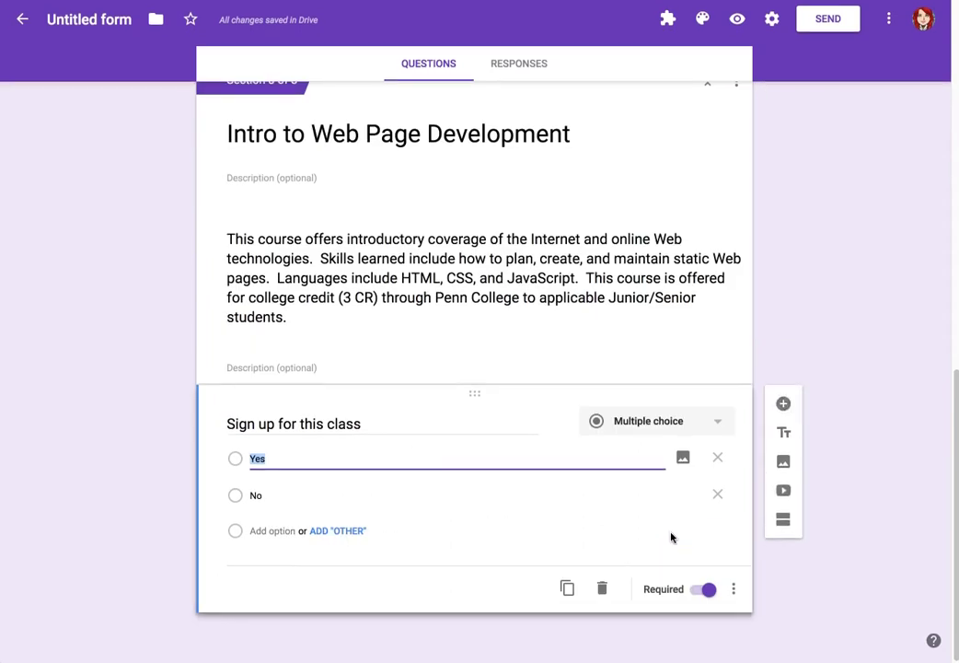
{"action": "left_click", "coordinate": [783, 525]}
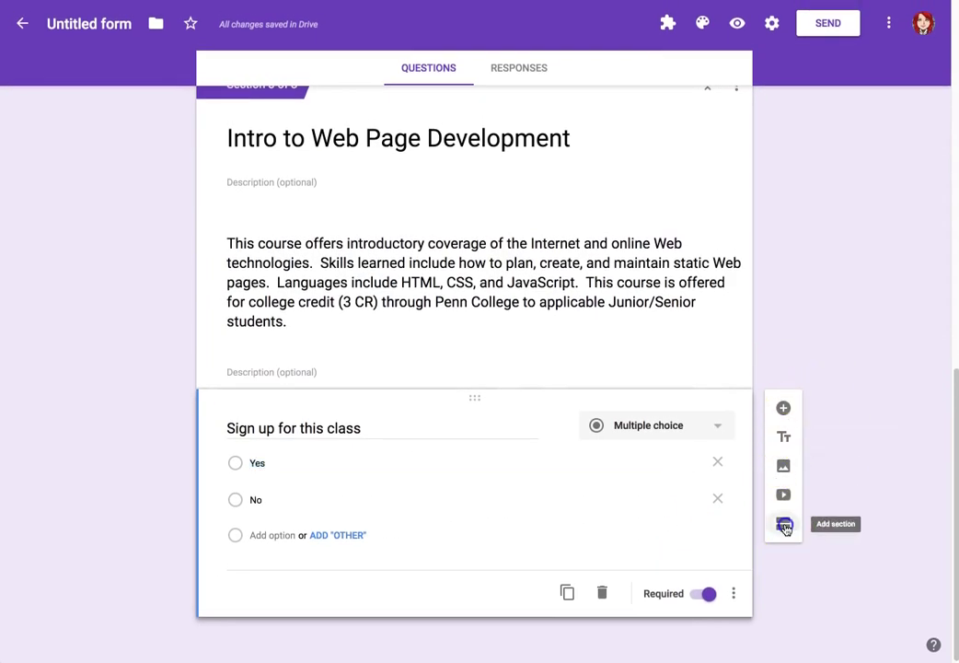
{"action": "key", "text": "ctrl+v"}
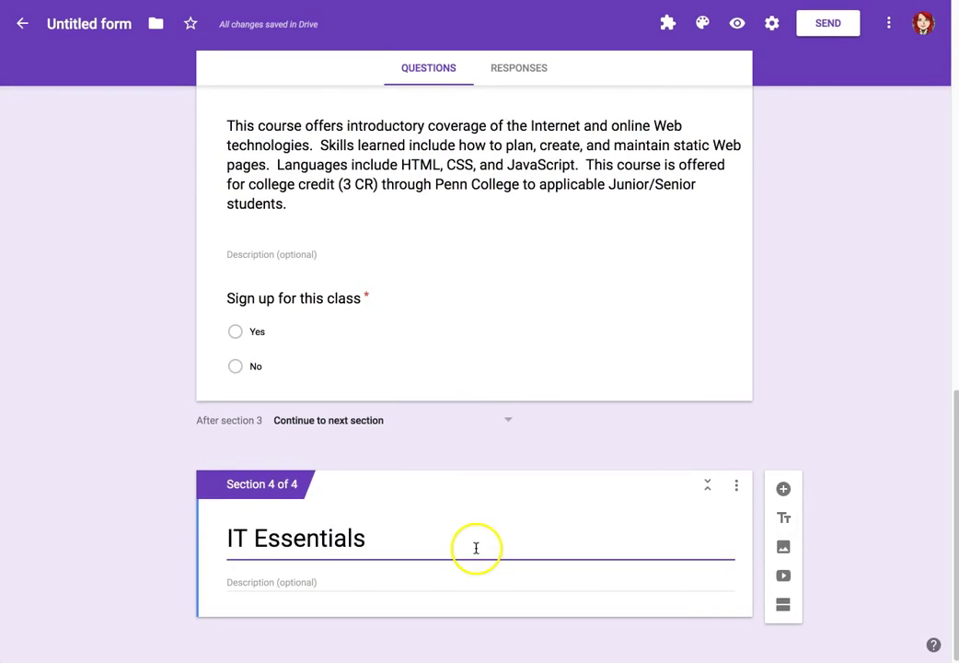
Review all 13 sections of the form, checking each teacher's class question and the class sections that follow it.
{"action": "scroll", "coordinate": [670, 342], "scroll_direction": "up", "scroll_amount": 3}
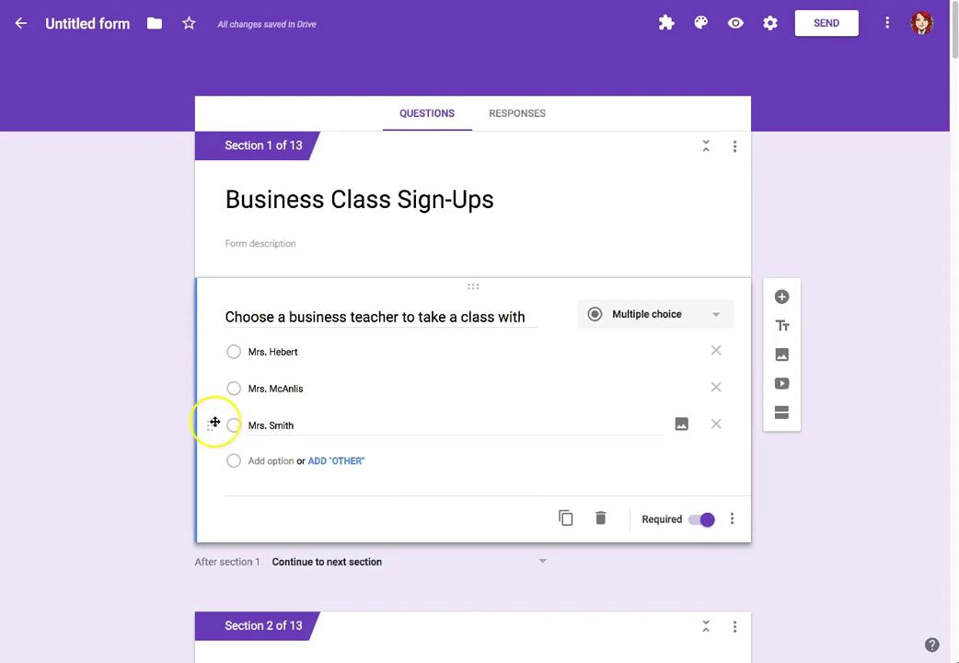
{"action": "scroll", "coordinate": [216, 421], "scroll_direction": "down", "scroll_amount": 3}
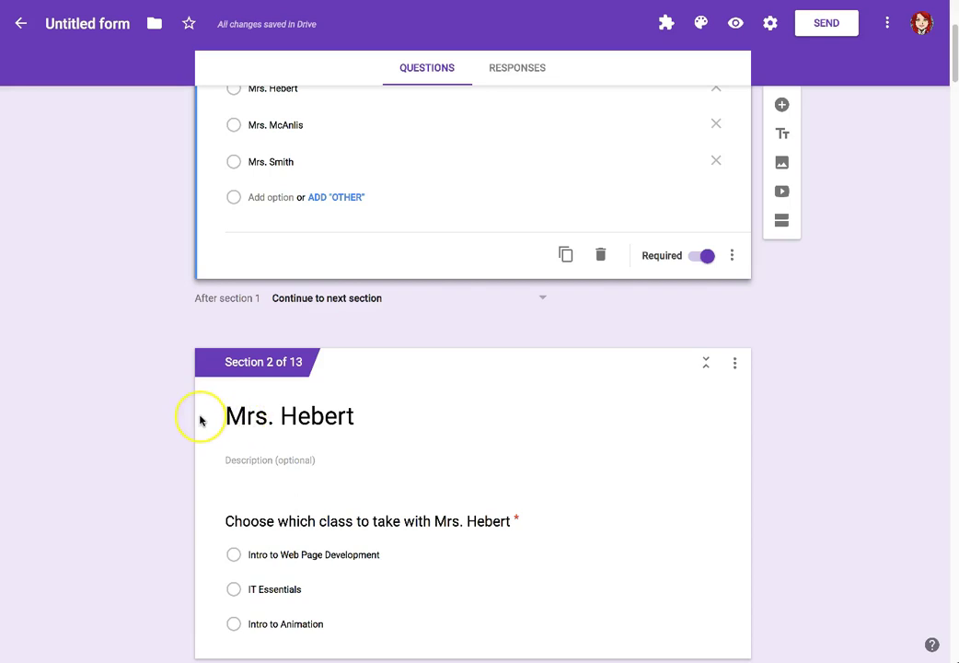
{"action": "scroll", "coordinate": [203, 422], "scroll_direction": "down", "scroll_amount": 2}
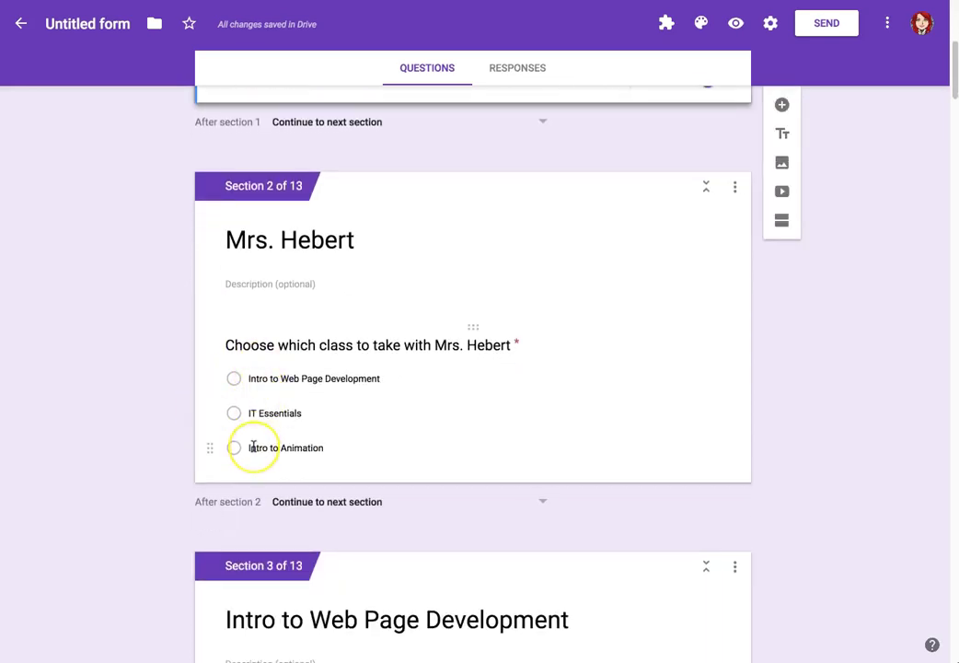
{"action": "scroll", "coordinate": [253, 449], "scroll_direction": "down", "scroll_amount": 4}
{"action": "scroll", "coordinate": [253, 445], "scroll_direction": "up", "scroll_amount": 2}
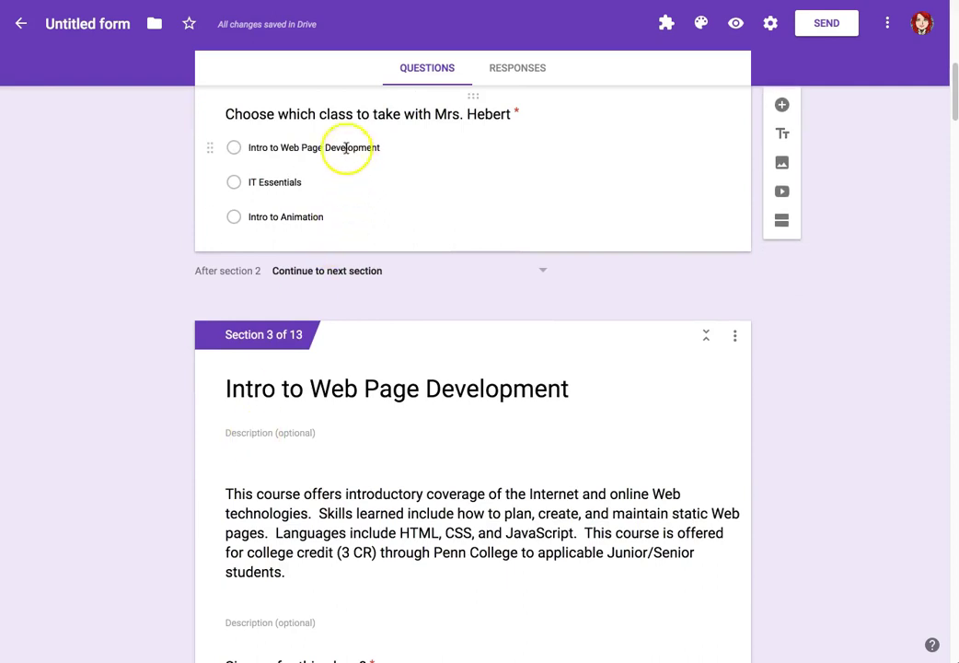
{"action": "scroll", "coordinate": [363, 396], "scroll_direction": "down", "scroll_amount": 6}
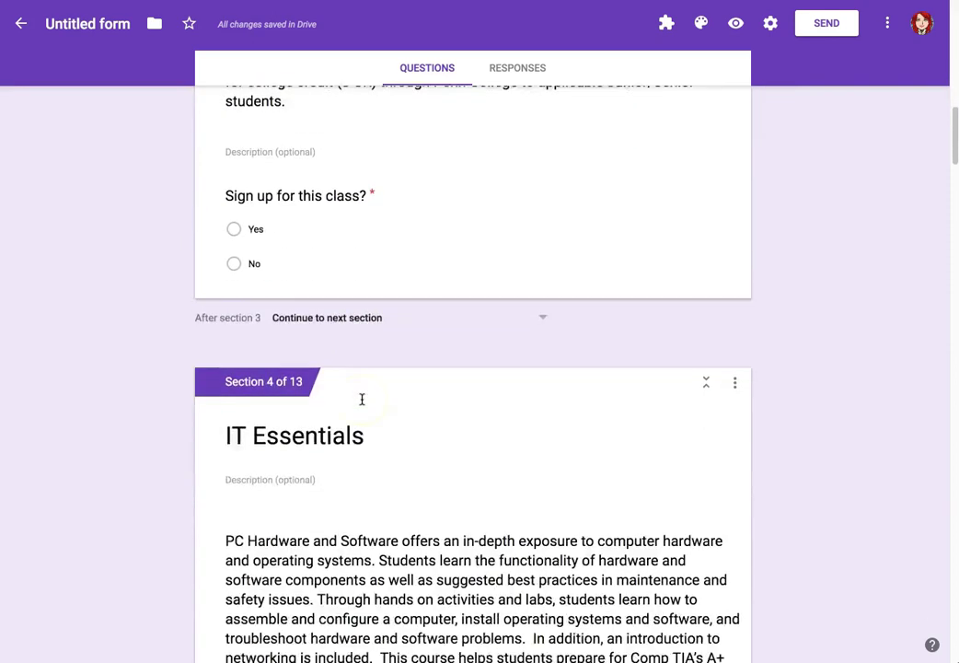
{"action": "scroll", "coordinate": [362, 399], "scroll_direction": "down", "scroll_amount": 6}
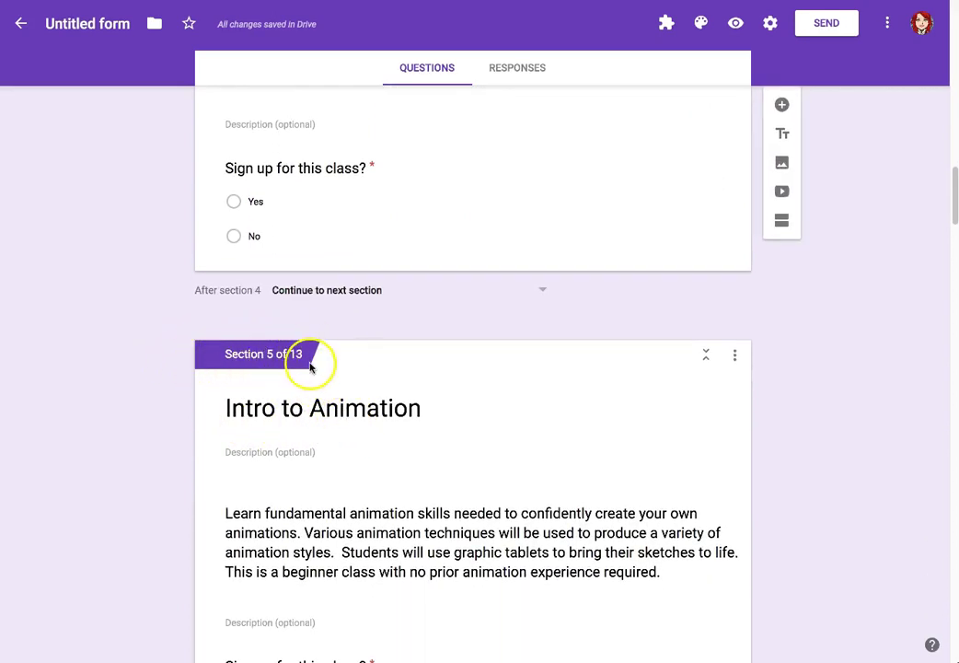
{"action": "scroll", "coordinate": [313, 368], "scroll_direction": "down", "scroll_amount": 7}
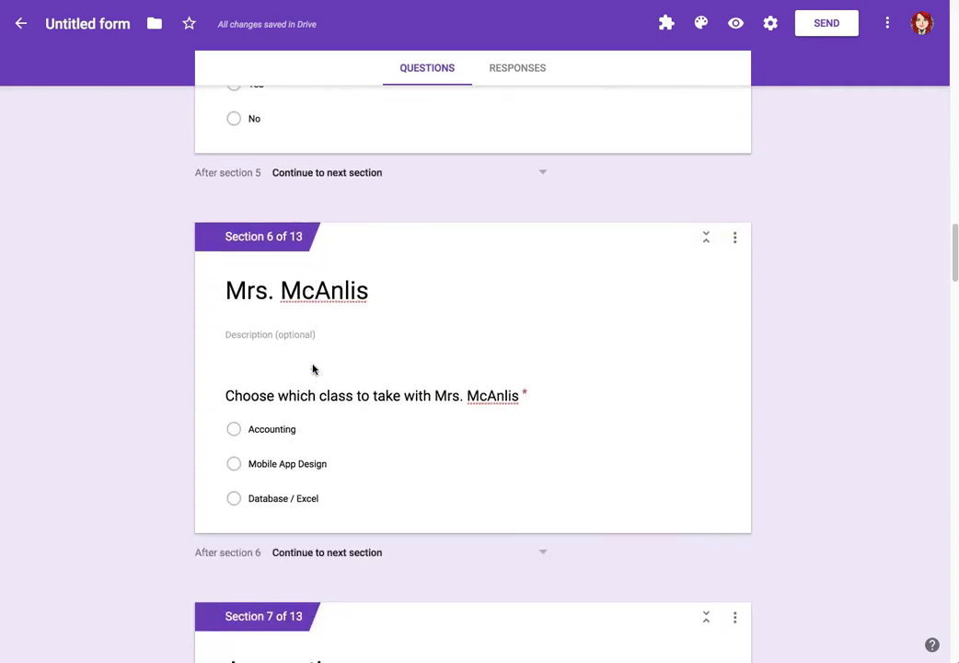
{"action": "scroll", "coordinate": [284, 488], "scroll_direction": "down", "scroll_amount": 4}
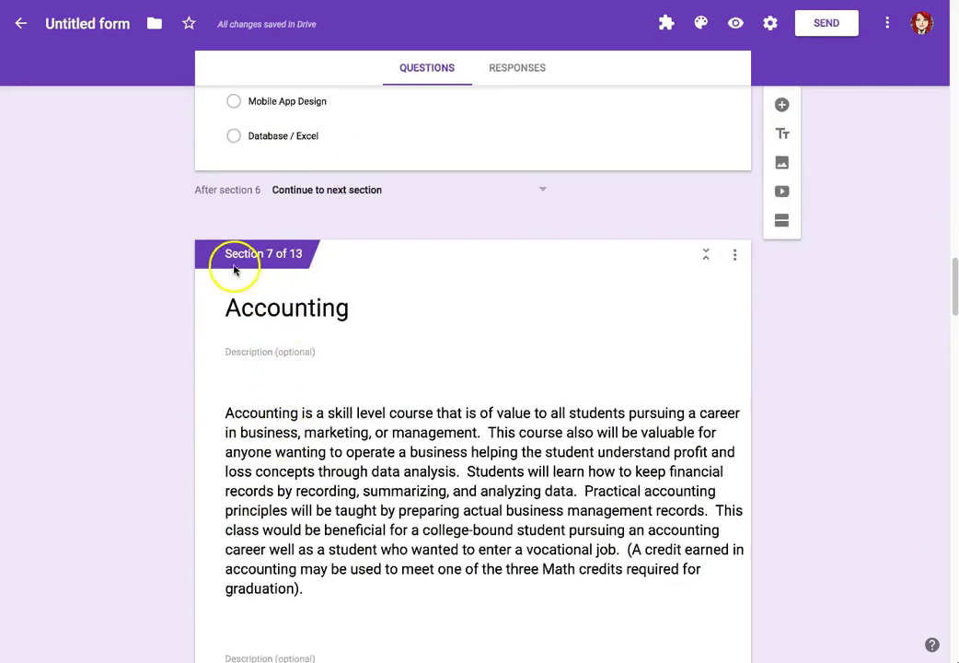
{"action": "scroll", "coordinate": [246, 344], "scroll_direction": "down", "scroll_amount": 8}
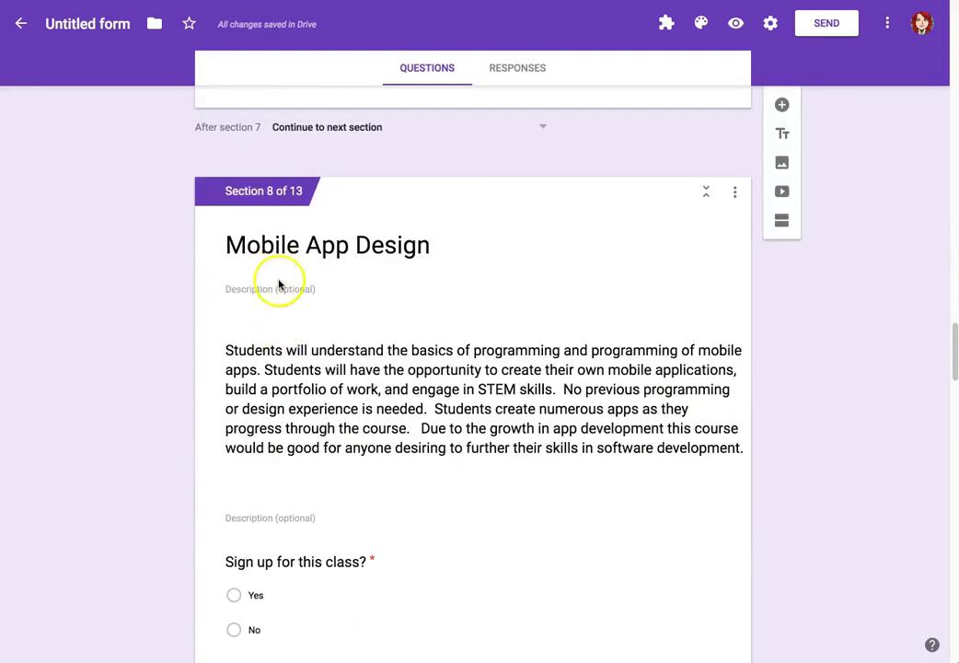
{"action": "scroll", "coordinate": [279, 286], "scroll_direction": "down", "scroll_amount": 5}
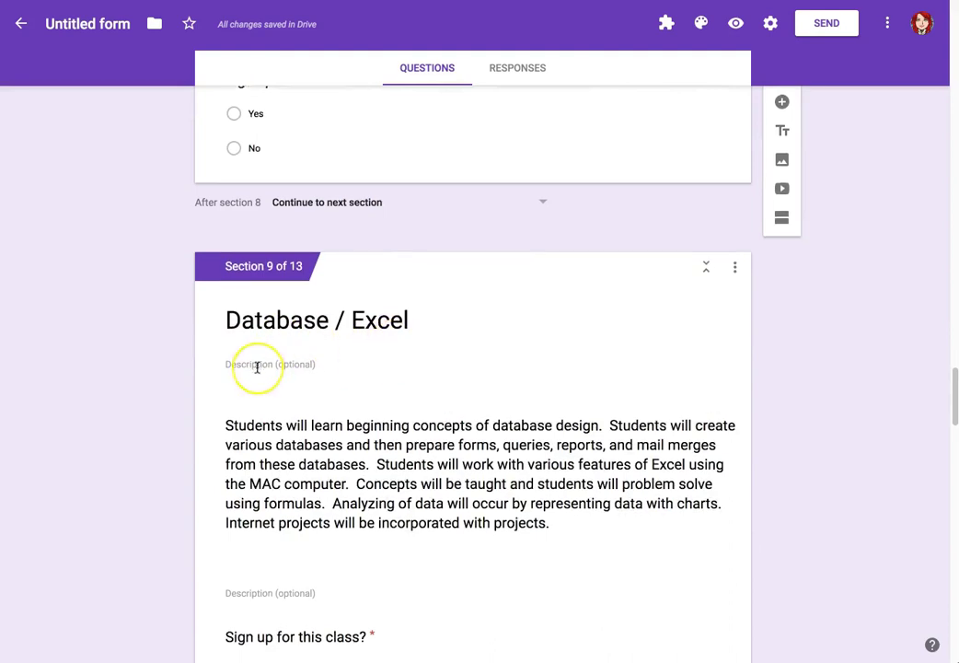
{"action": "scroll", "coordinate": [257, 367], "scroll_direction": "down", "scroll_amount": 6}
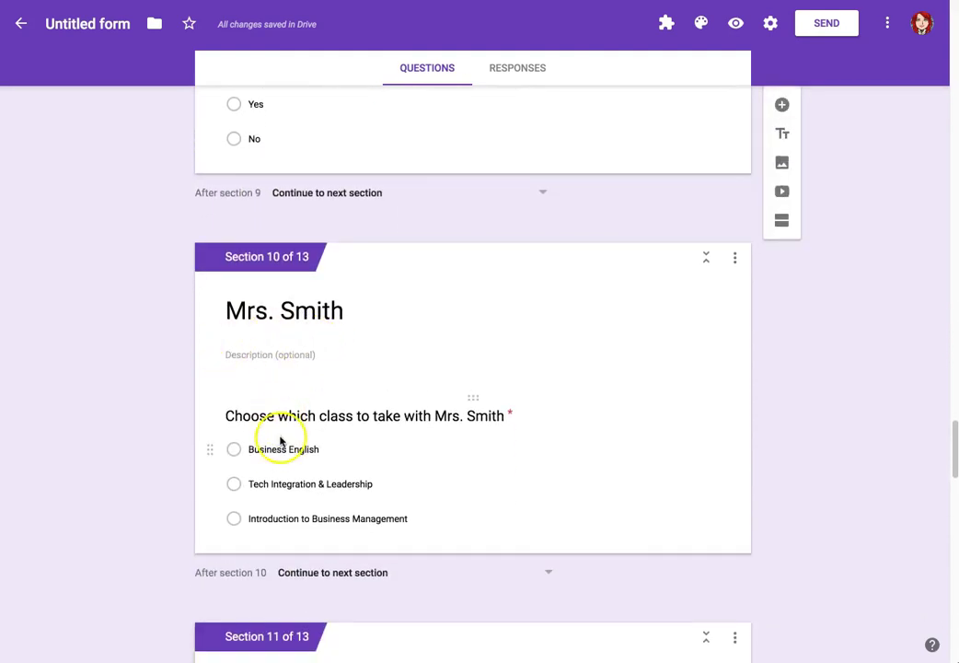
{"action": "scroll", "coordinate": [269, 538], "scroll_direction": "down", "scroll_amount": 4}
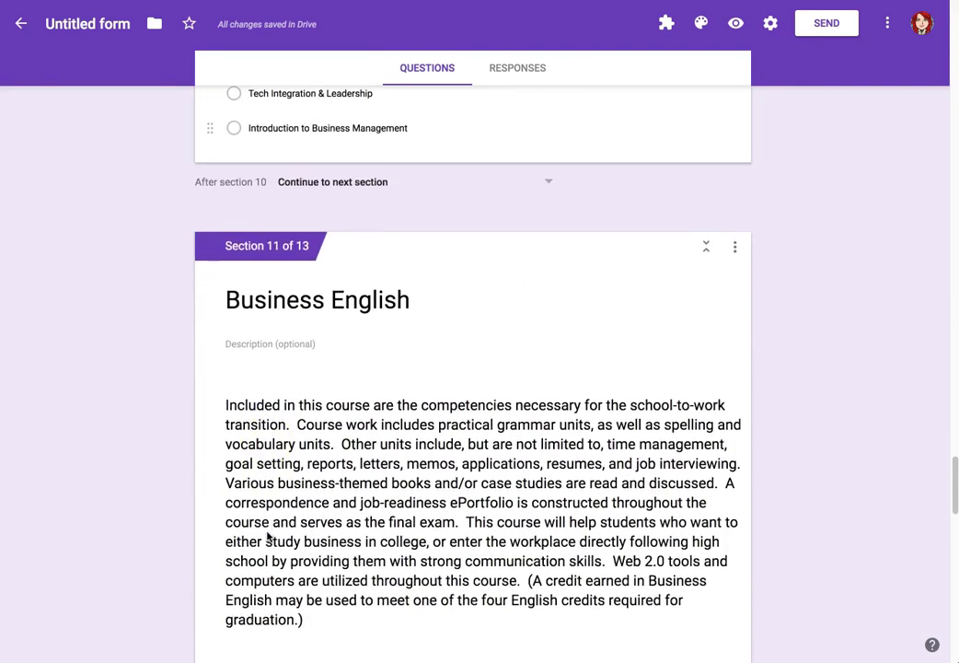
{"action": "left_click", "coordinate": [268, 537]}
{"action": "scroll", "coordinate": [313, 425], "scroll_direction": "down", "scroll_amount": 1}
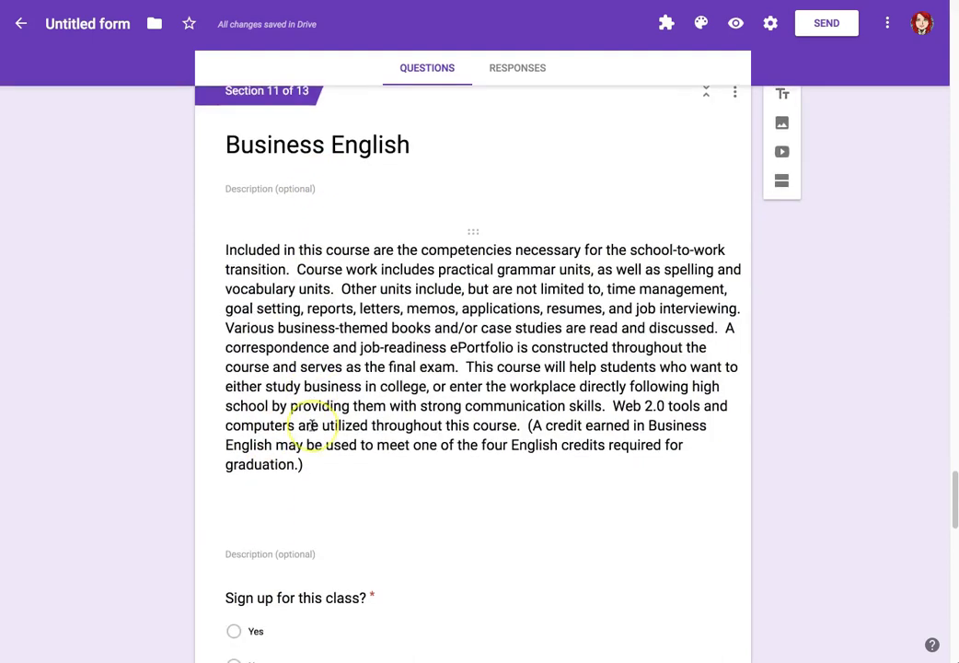
{"action": "scroll", "coordinate": [312, 426], "scroll_direction": "down", "scroll_amount": 6}
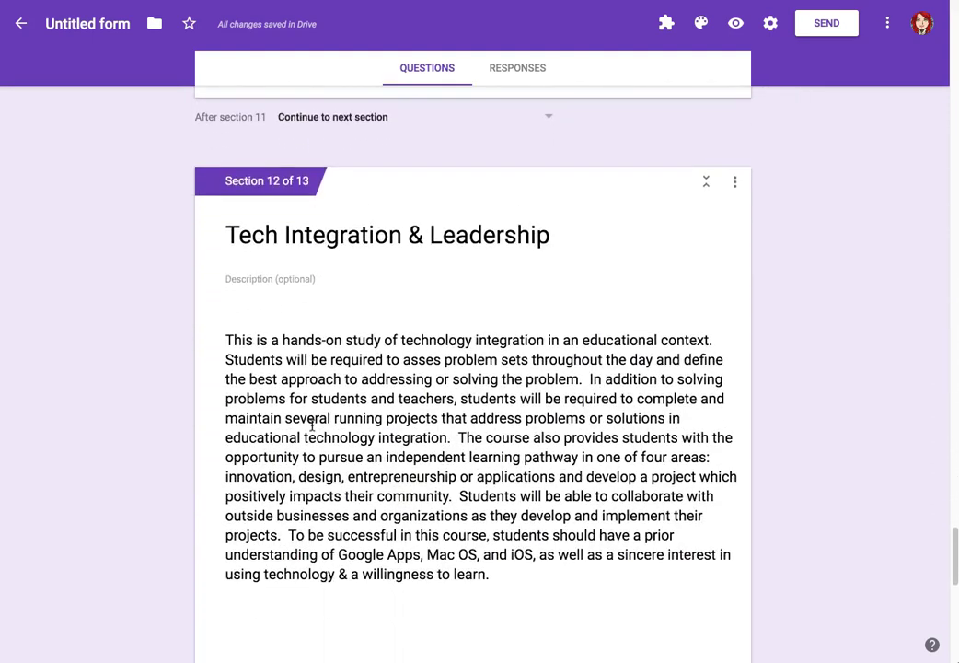
{"action": "scroll", "coordinate": [312, 425], "scroll_direction": "down", "scroll_amount": 4}
{"action": "left_click", "coordinate": [311, 502]}
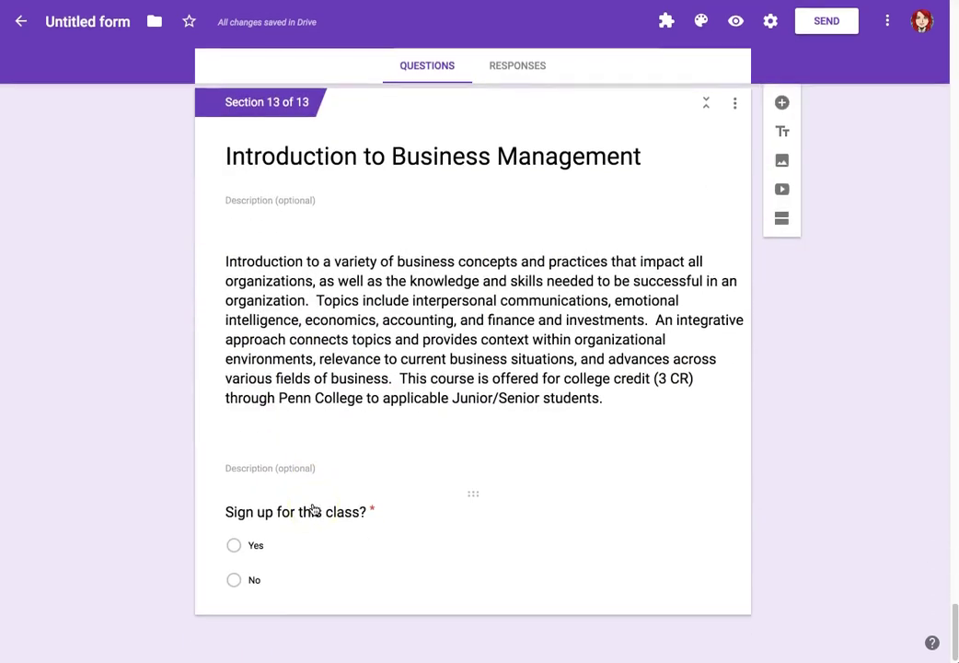
Inspect the sign-up question and course description in section 13, including the question's required setting.
{"action": "left_click", "coordinate": [357, 567]}
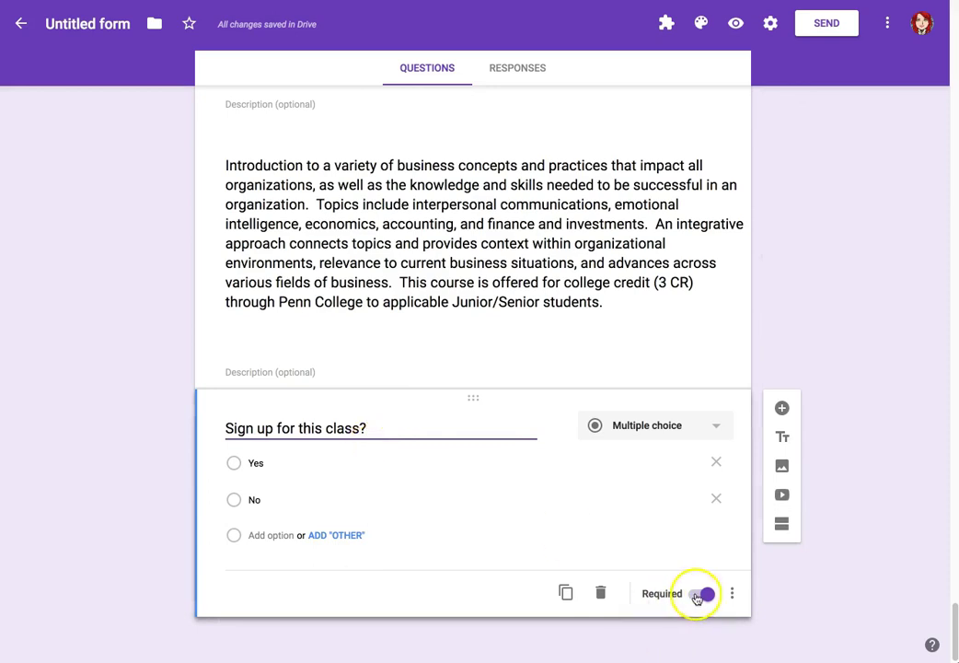
{"action": "triple_click", "coordinate": [511, 245]}
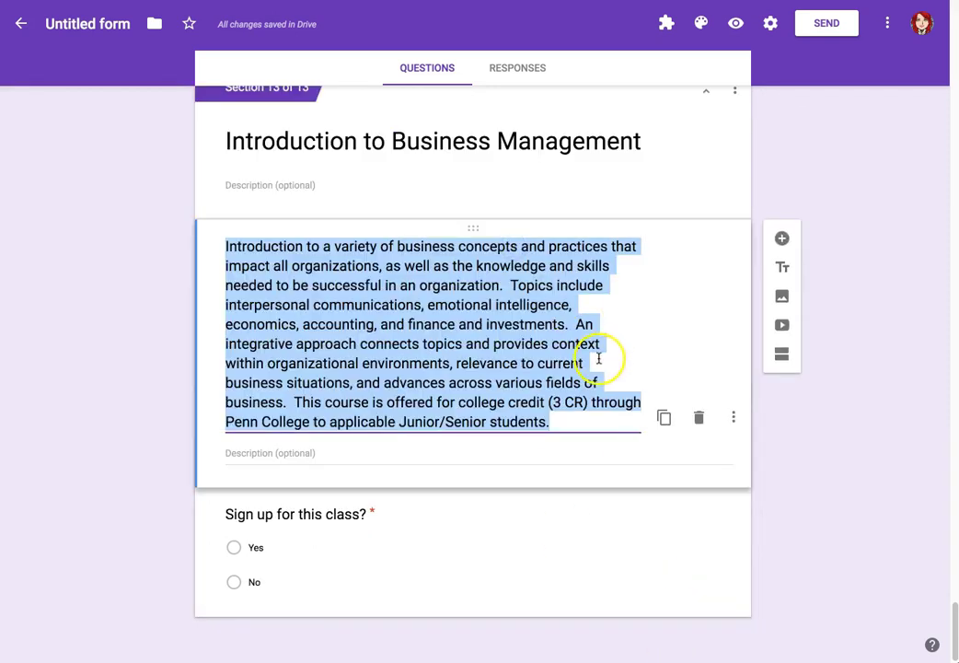
{"action": "left_click", "coordinate": [325, 541]}
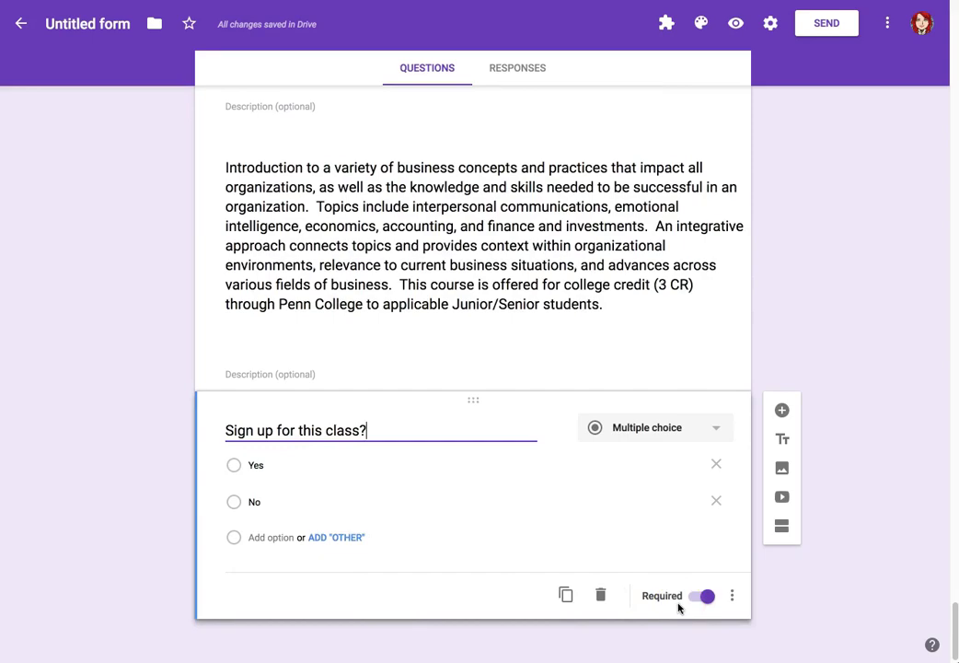
Enable "Go to section based on answer" for the business teacher question in section 1.
{"action": "scroll", "coordinate": [678, 606], "scroll_direction": "up", "scroll_amount": 20}
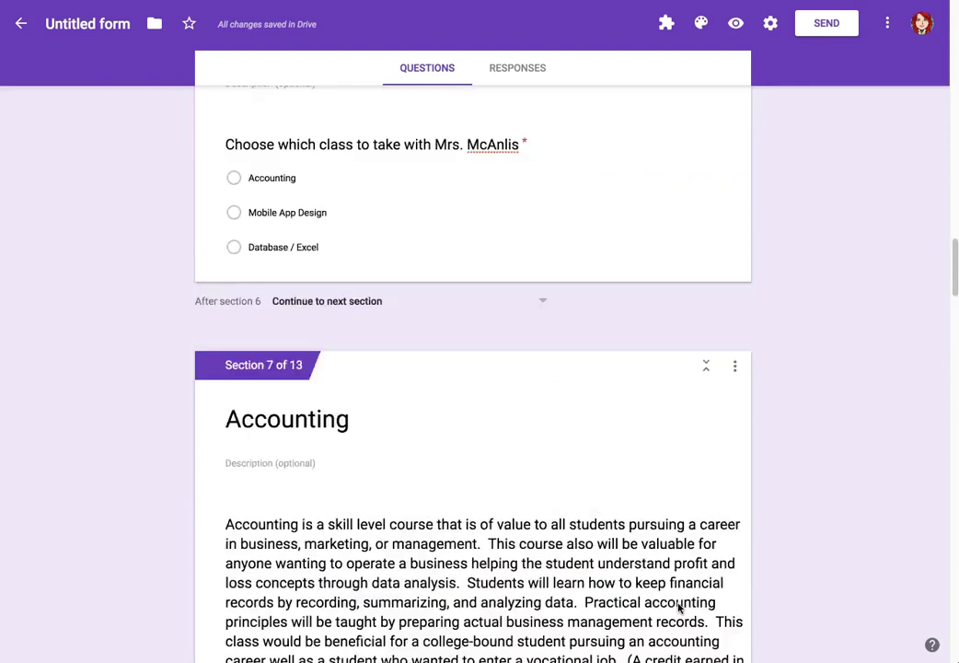
{"action": "scroll", "coordinate": [679, 606], "scroll_direction": "up", "scroll_amount": 15}
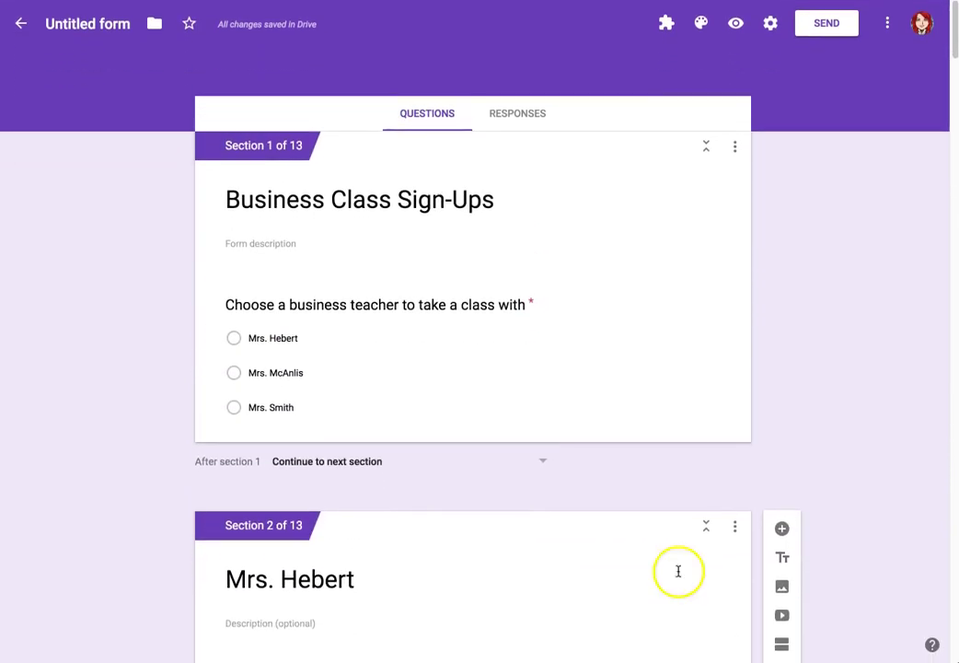
{"action": "left_click", "coordinate": [467, 381]}
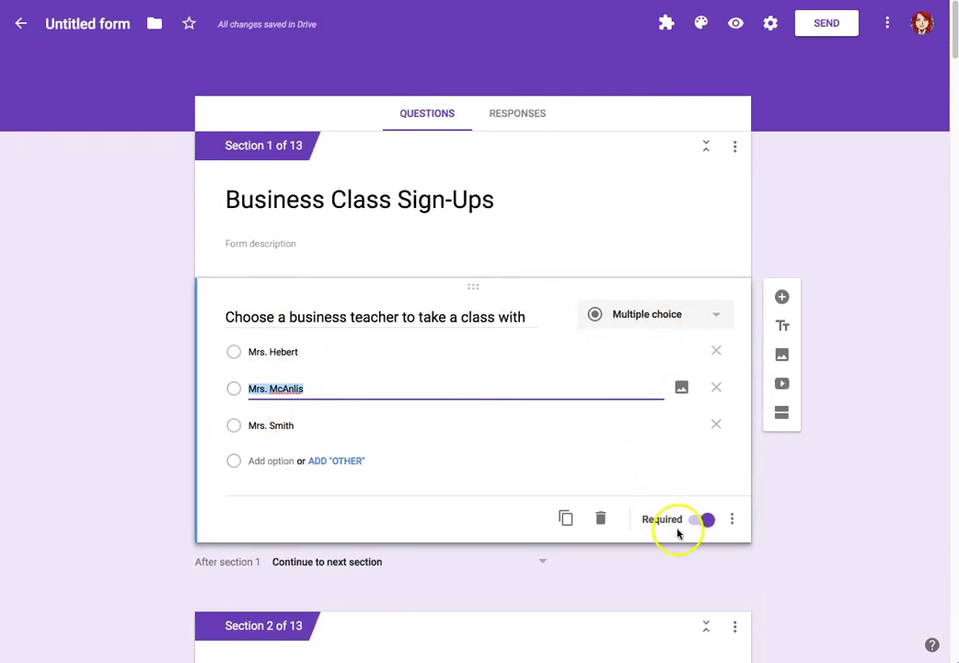
{"action": "left_click", "coordinate": [733, 522]}
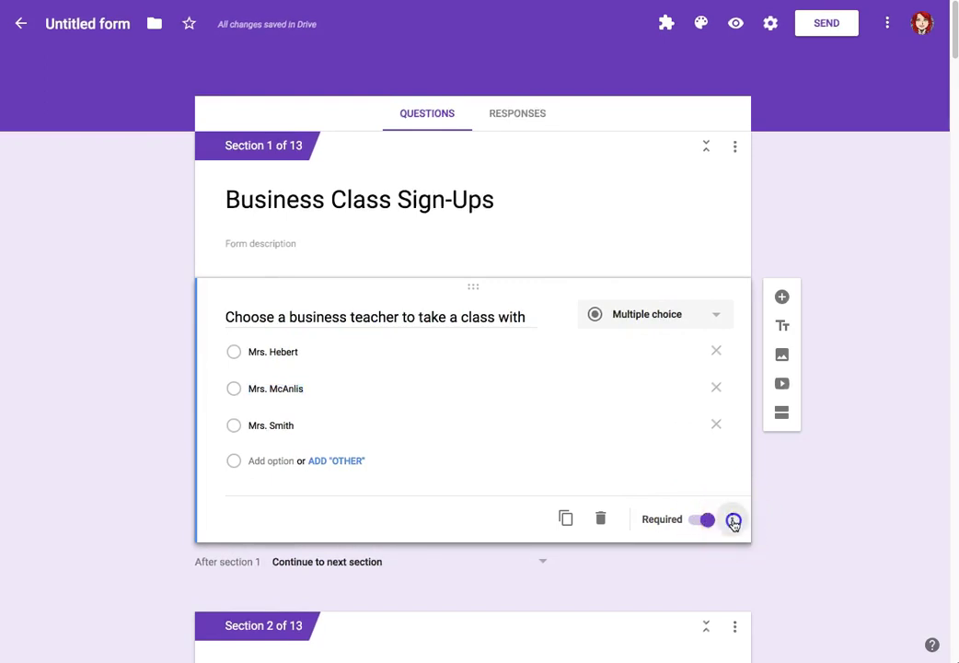
{"action": "left_click", "coordinate": [788, 560]}
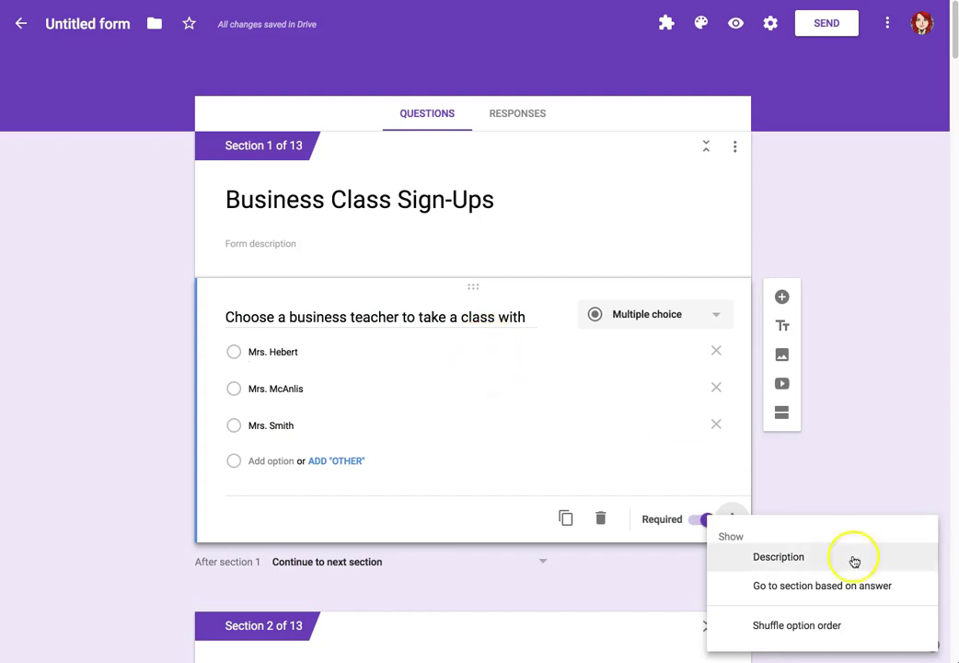
{"action": "left_click", "coordinate": [810, 595]}
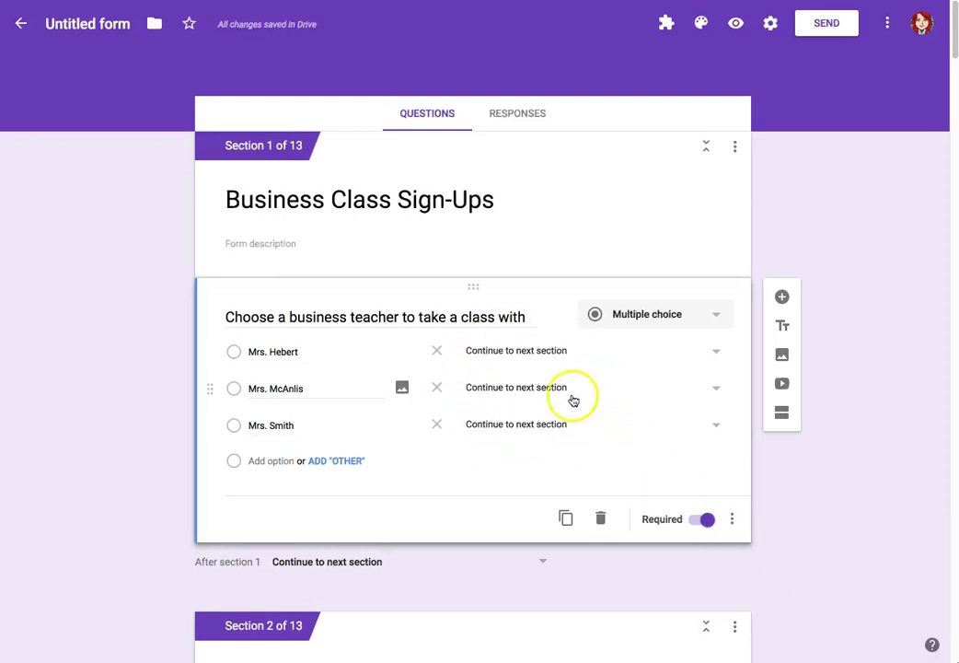
Route the three teacher options, in order, to their matching teacher sections: section 2, section 6 and section 10.
{"action": "left_click", "coordinate": [716, 355]}
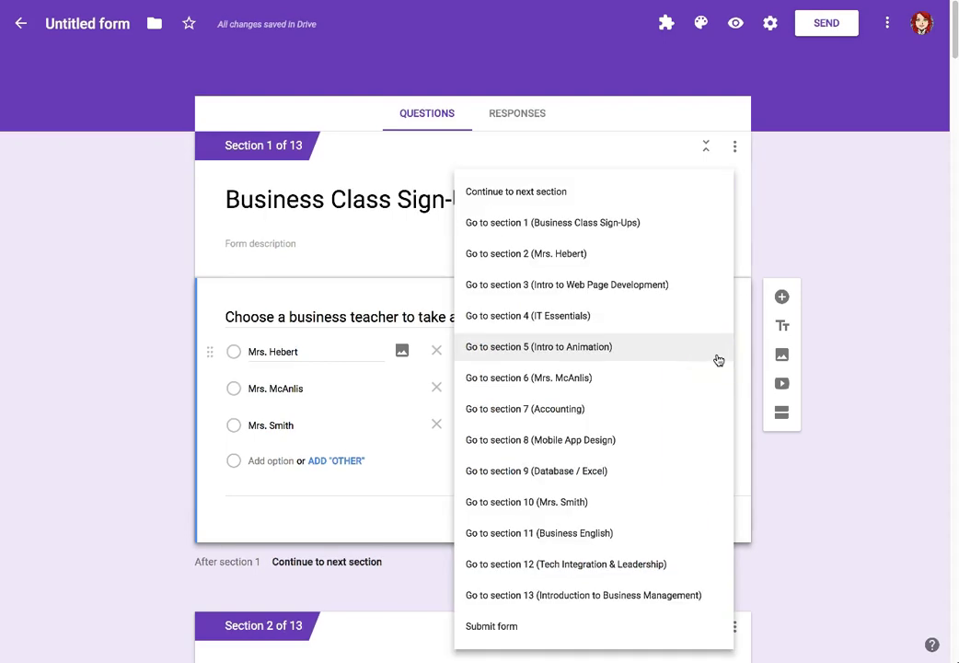
{"action": "left_click", "coordinate": [587, 255]}
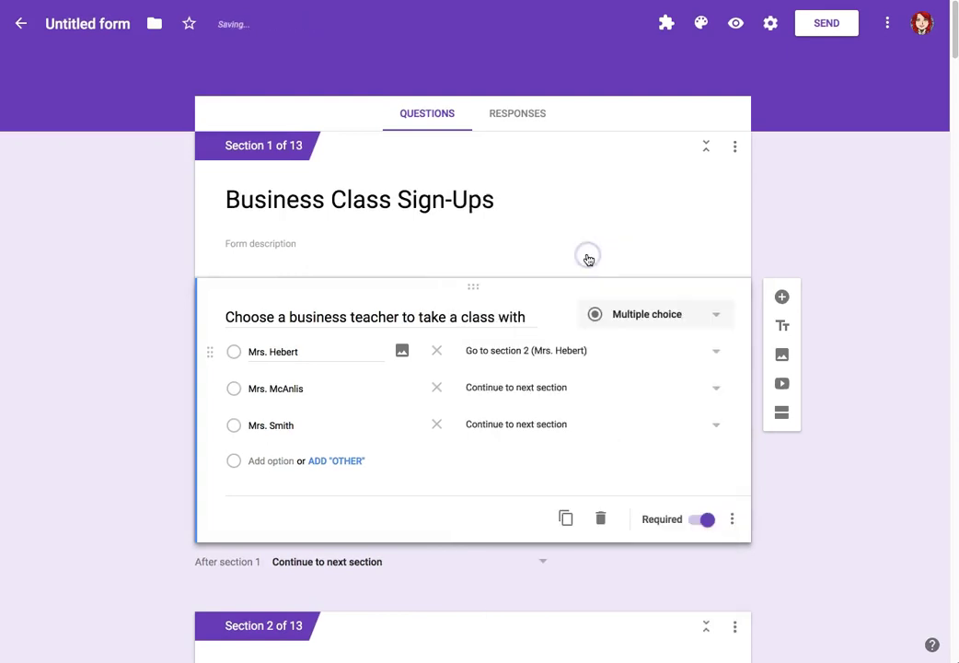
{"action": "left_click", "coordinate": [719, 390]}
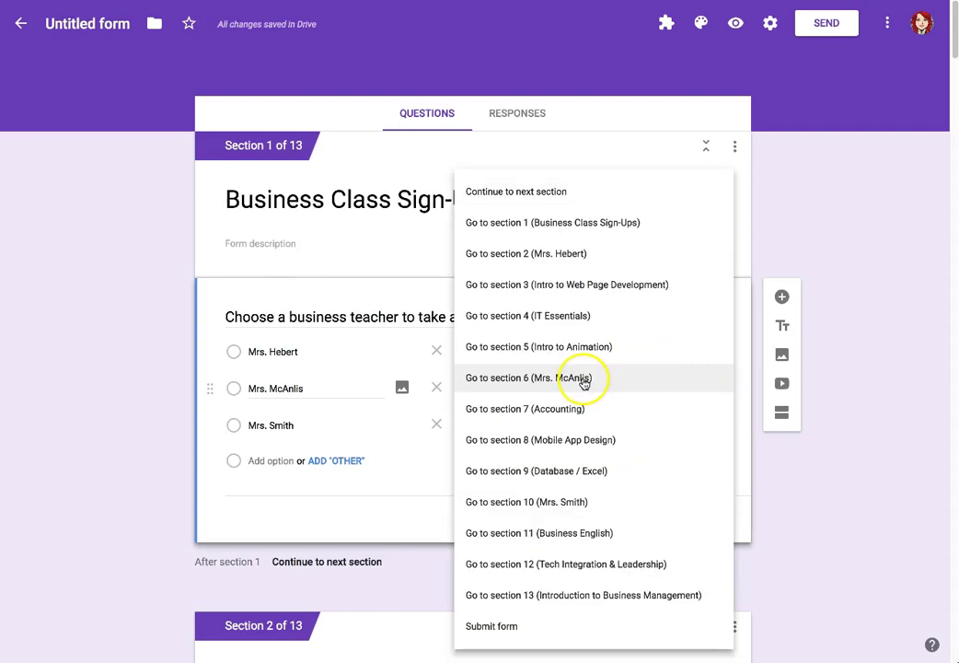
{"action": "left_click", "coordinate": [582, 379]}
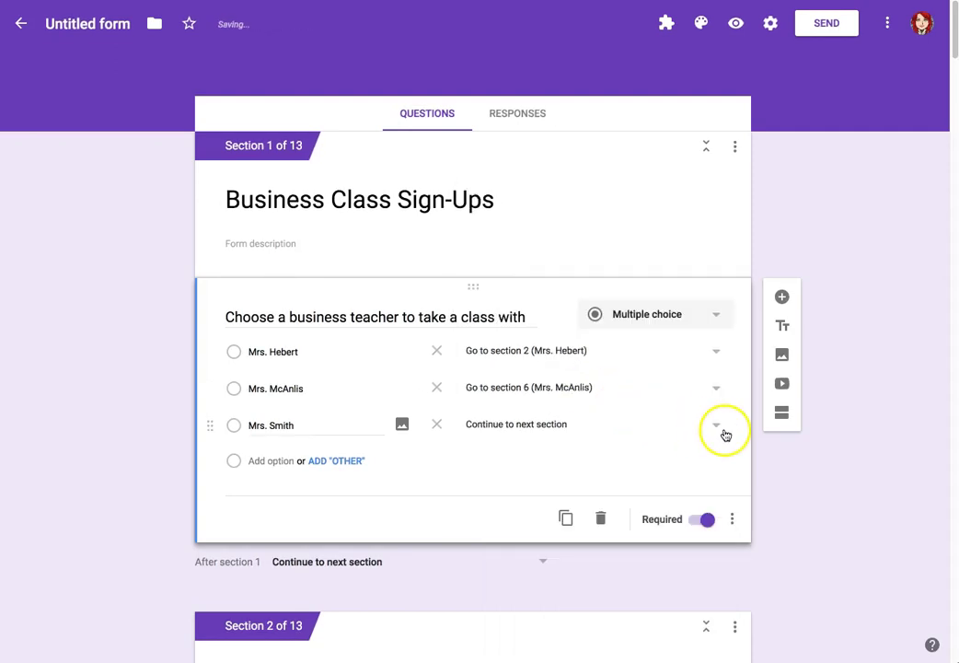
{"action": "left_click", "coordinate": [716, 430]}
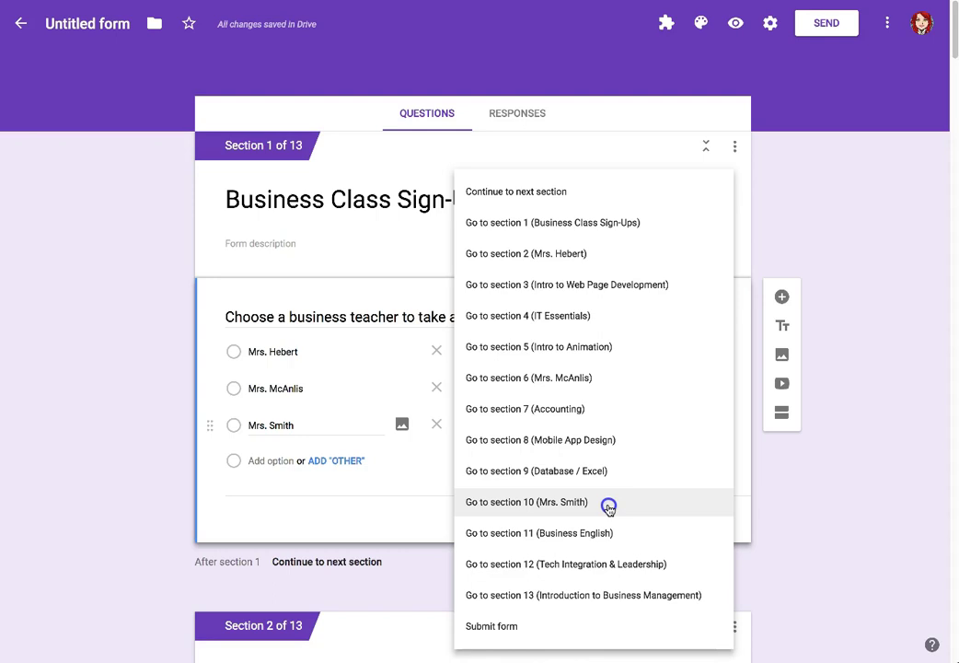
{"action": "left_click", "coordinate": [608, 507]}
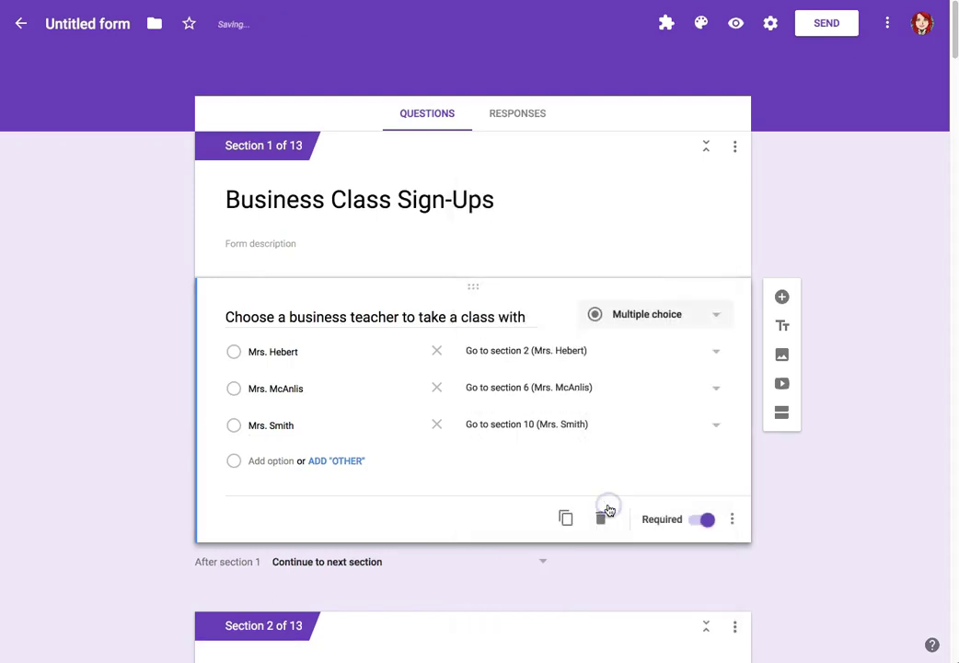
Switch to the Branching with Google Forms document and review its generic question outline and the business teachers outline.
{"action": "left_click", "coordinate": [230, 7]}
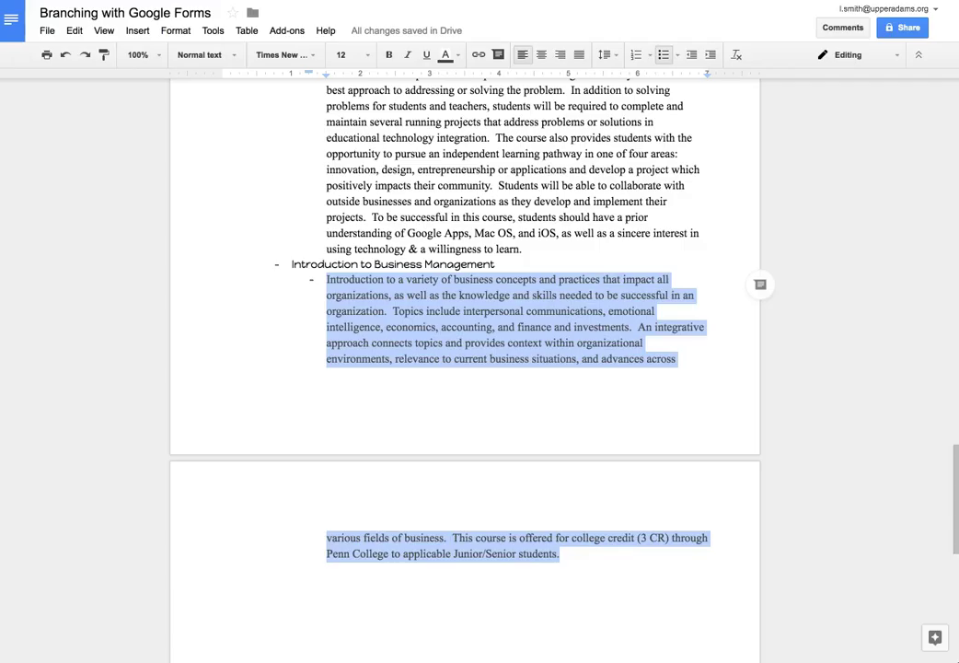
{"action": "scroll", "coordinate": [192, 304], "scroll_direction": "up", "scroll_amount": 4}
{"action": "scroll", "coordinate": [191, 304], "scroll_direction": "down", "scroll_amount": 5}
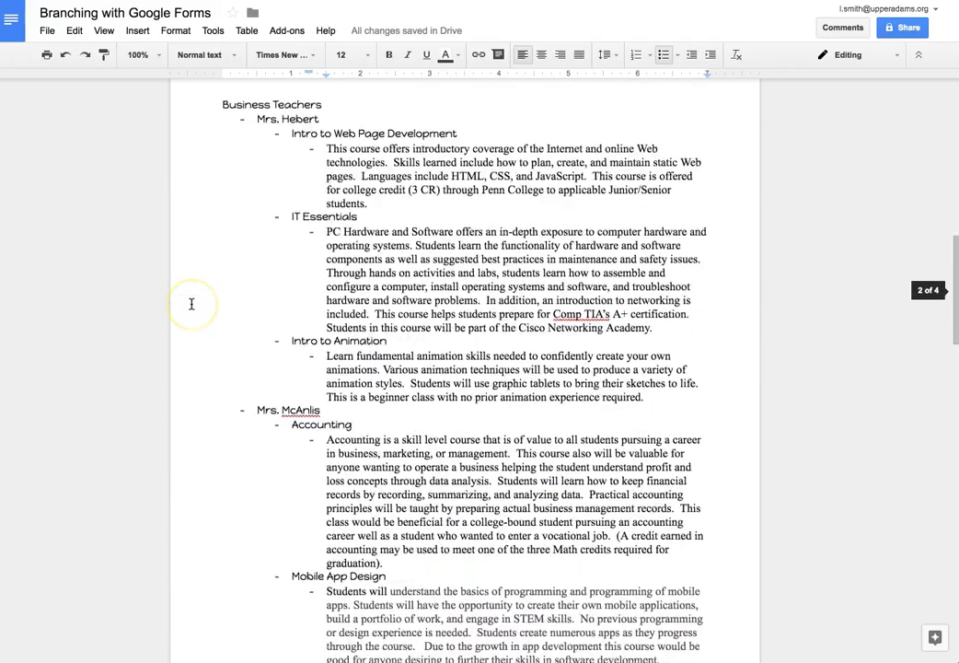
{"action": "scroll", "coordinate": [192, 304], "scroll_direction": "up", "scroll_amount": 7}
{"action": "scroll", "coordinate": [192, 303], "scroll_direction": "up", "scroll_amount": 3}
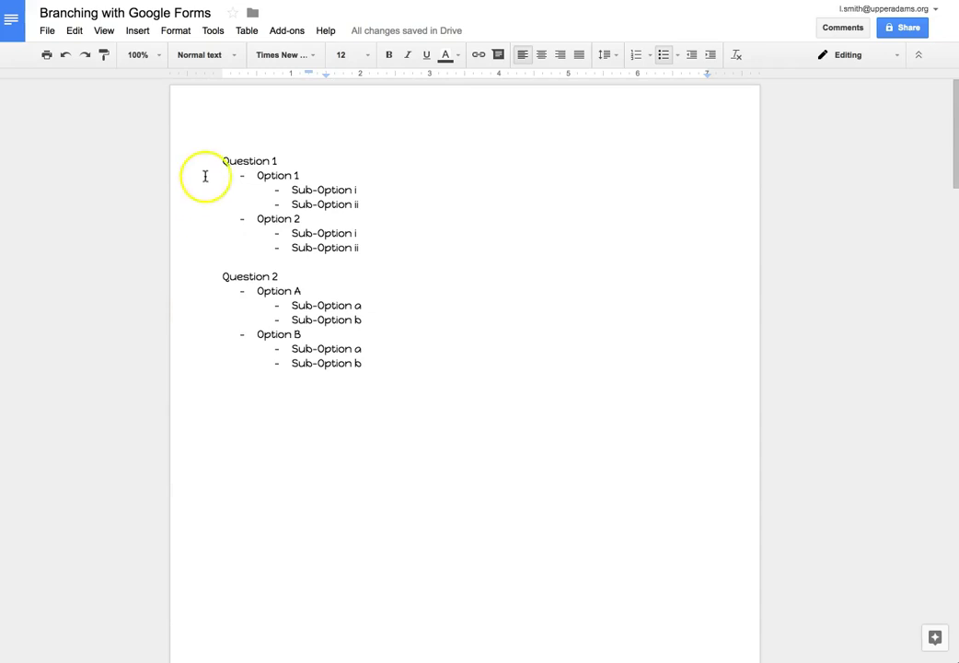
{"action": "scroll", "coordinate": [289, 372], "scroll_direction": "down", "scroll_amount": 10}
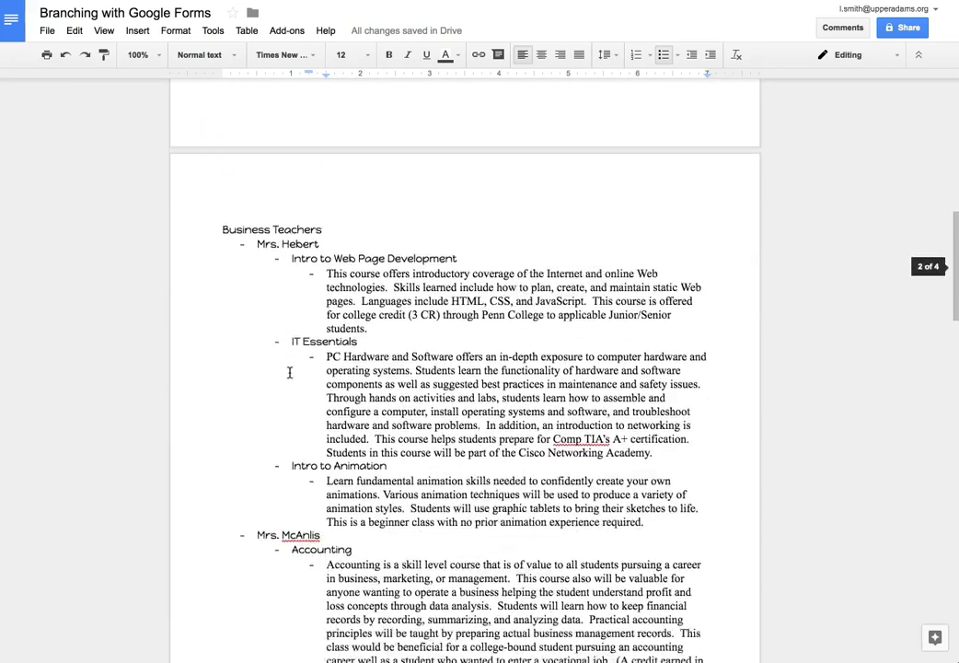
{"action": "scroll", "coordinate": [289, 372], "scroll_direction": "up", "scroll_amount": 10}
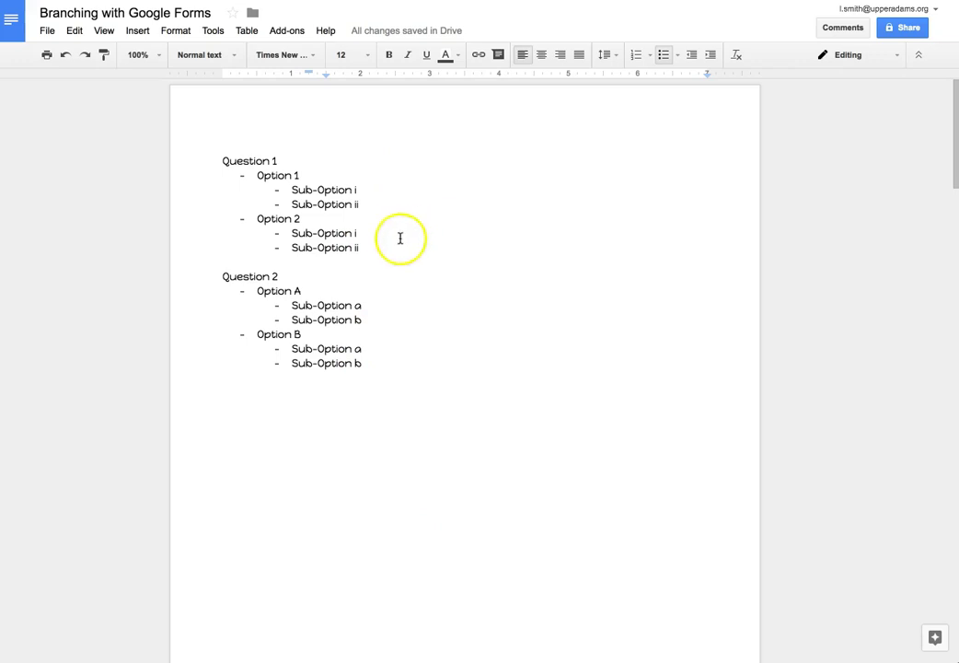
Insert a new drawing in the blank space below the Question 2 outline.
{"action": "scroll", "coordinate": [391, 294], "scroll_direction": "down", "scroll_amount": 3}
{"action": "scroll", "coordinate": [390, 294], "scroll_direction": "down", "scroll_amount": 1}
{"action": "left_click", "coordinate": [390, 291]}
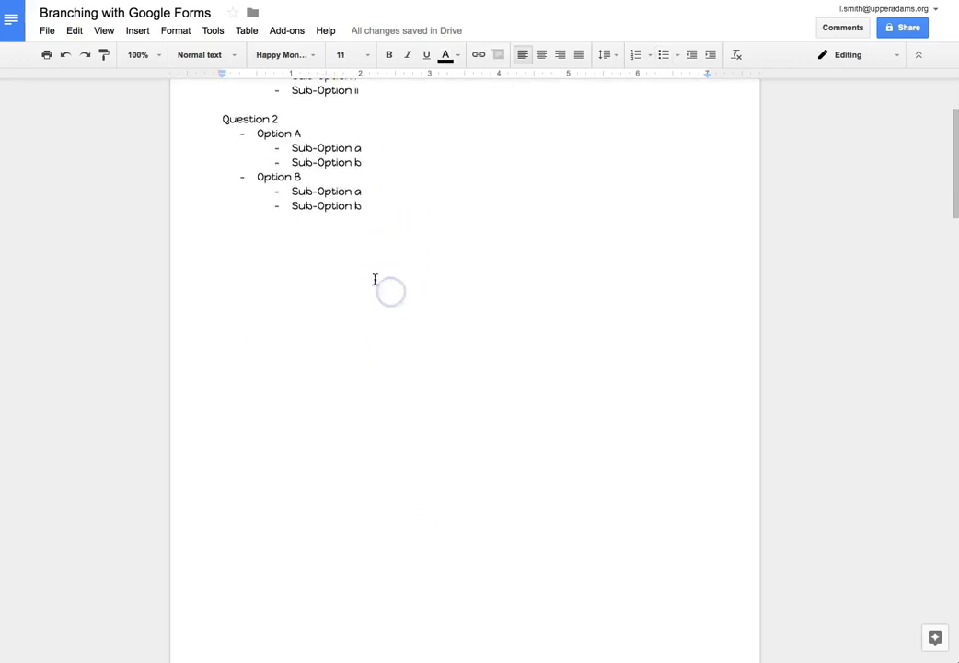
{"action": "left_click", "coordinate": [141, 31]}
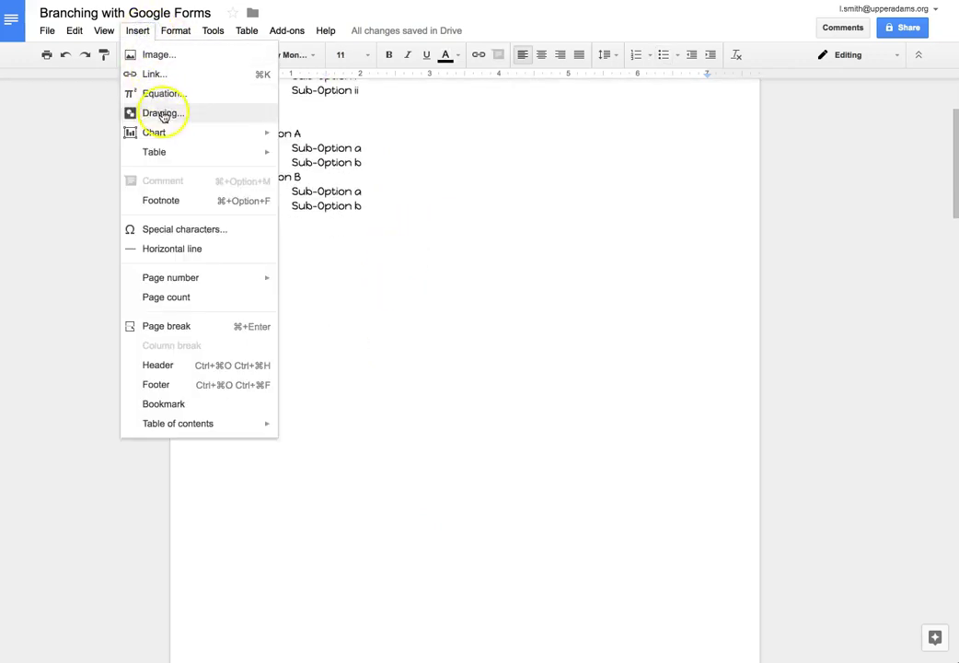
{"action": "mouse_move", "coordinate": [165, 137]}
{"action": "left_click", "coordinate": [161, 113]}
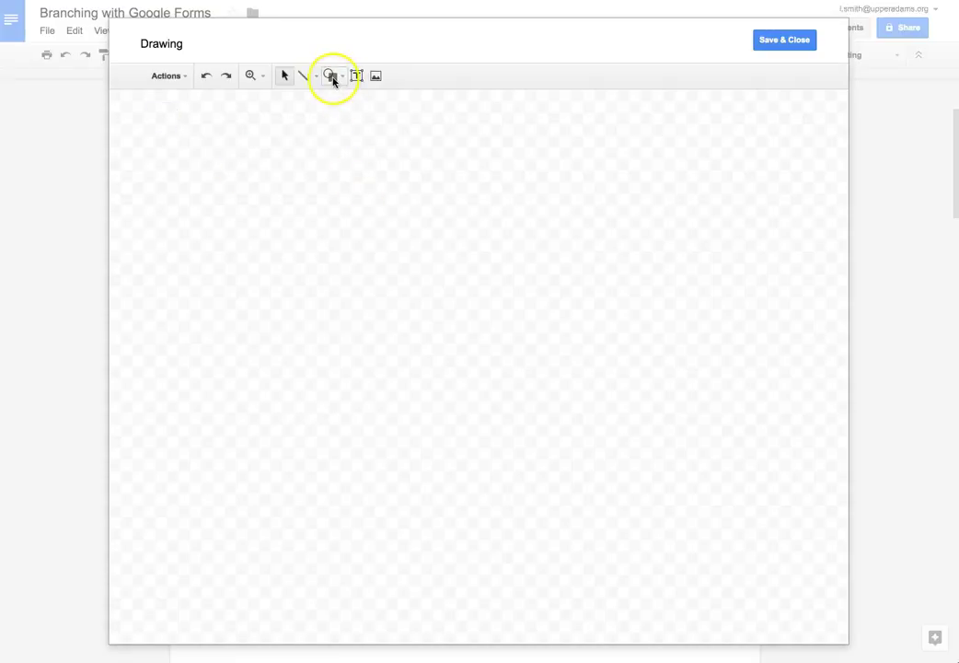
Draw a flowchart branching Question 1 into Options A, B and C, each leading to Choices #1 to #3, and save the drawing.
{"action": "left_click", "coordinate": [331, 76]}
{"action": "mouse_move", "coordinate": [400, 109]}
{"action": "left_click", "coordinate": [436, 108]}
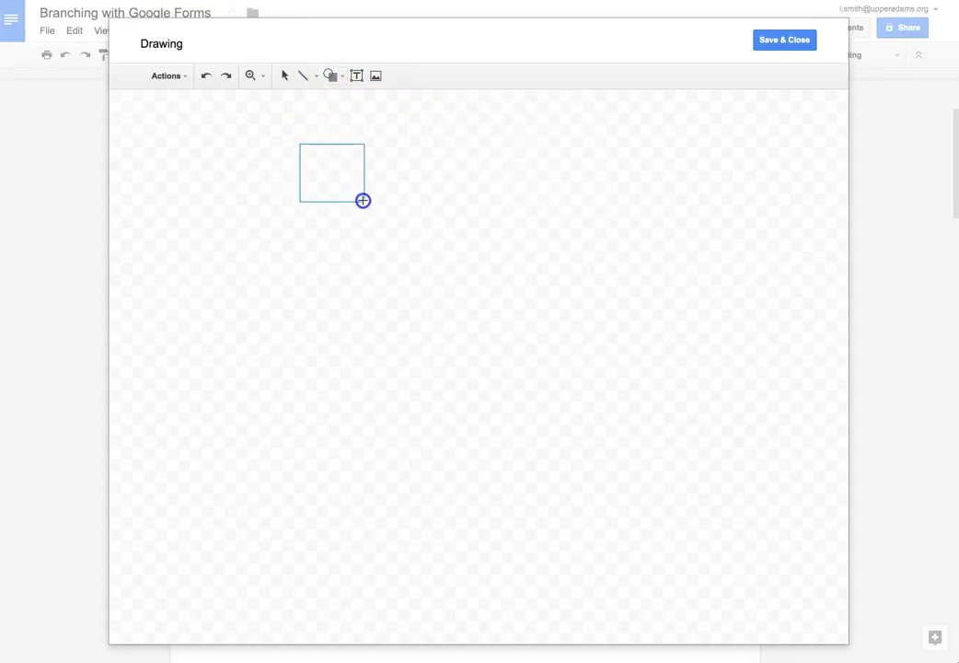
{"action": "left_click_drag", "start_coordinate": [377, 201], "coordinate": [381, 202]}
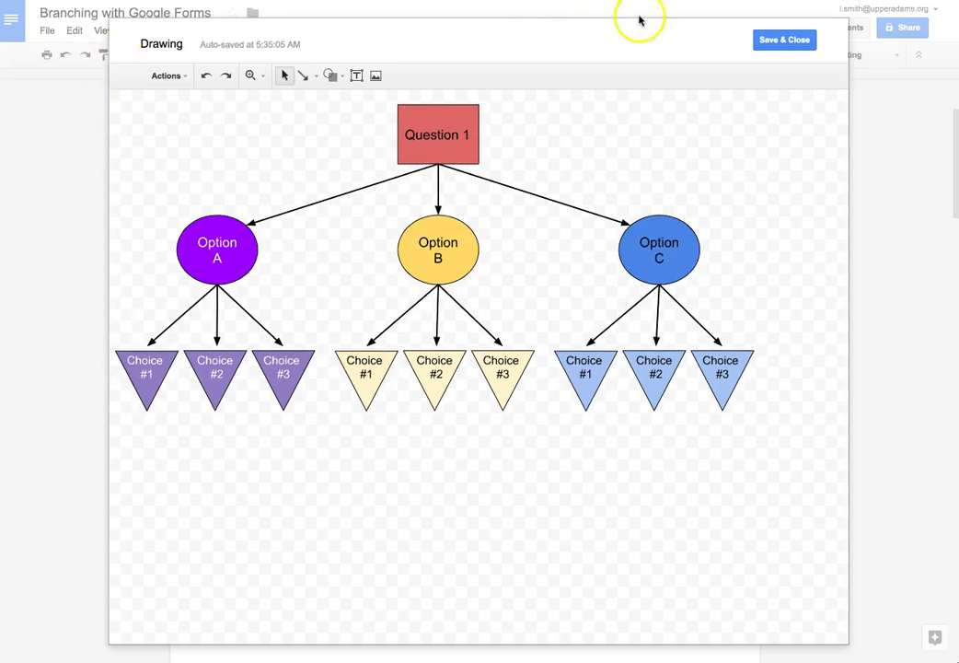
{"action": "left_click", "coordinate": [785, 39]}
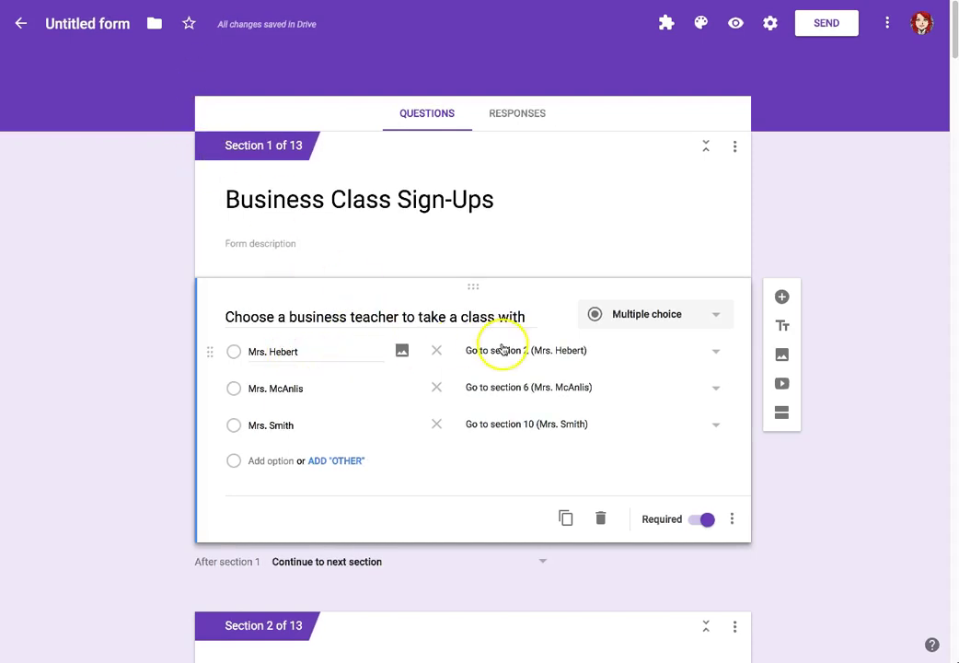
In the Business Class Sign-Ups form, enable "Go to section based on answer" for the class question in section 2.
{"action": "scroll", "coordinate": [554, 417], "scroll_direction": "down", "scroll_amount": 2}
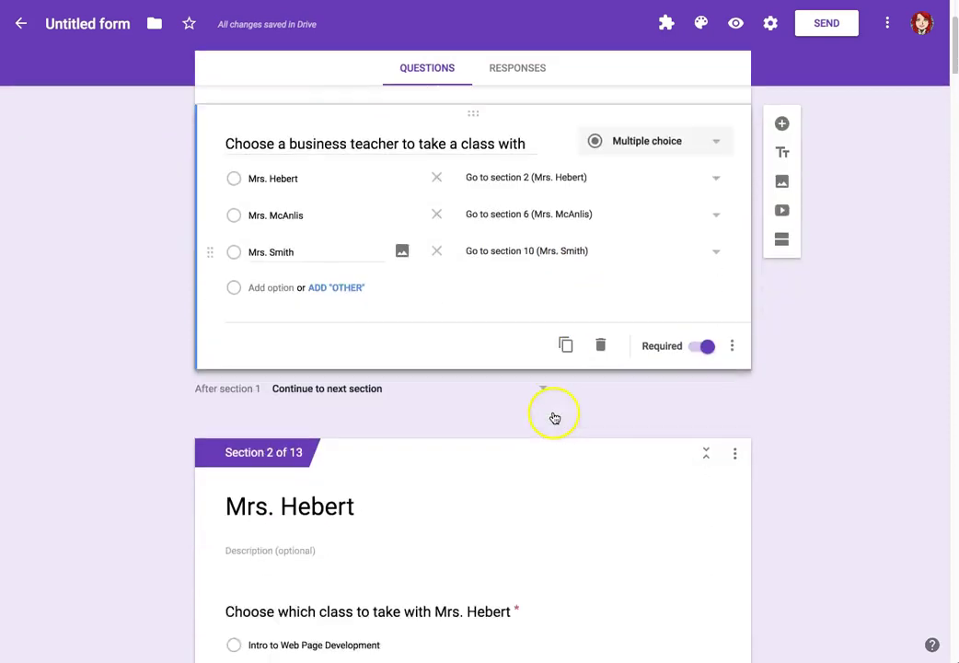
{"action": "scroll", "coordinate": [353, 465], "scroll_direction": "down", "scroll_amount": 1}
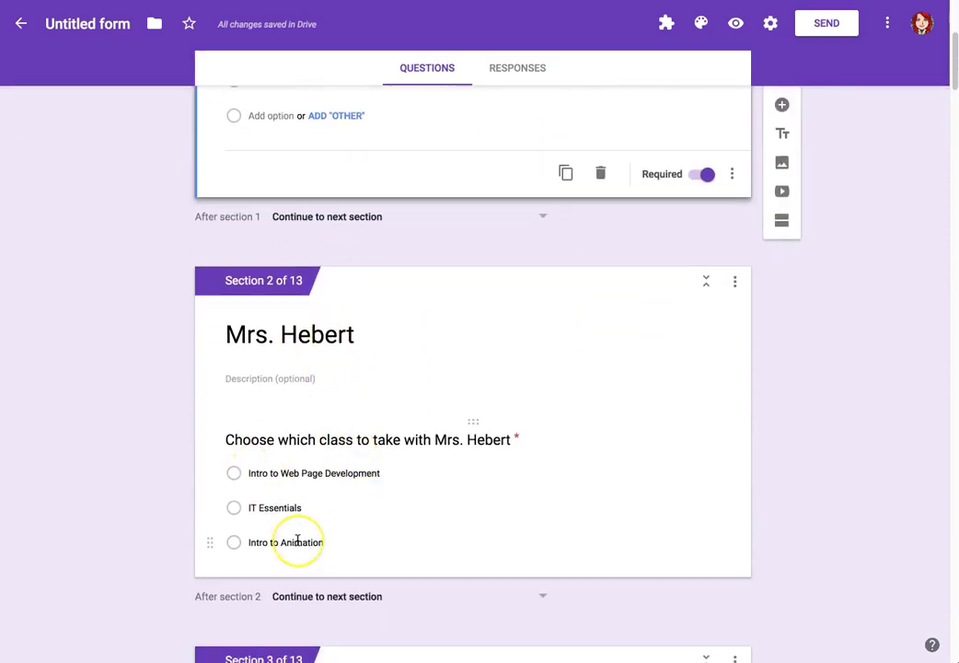
{"action": "scroll", "coordinate": [297, 541], "scroll_direction": "down", "scroll_amount": 2}
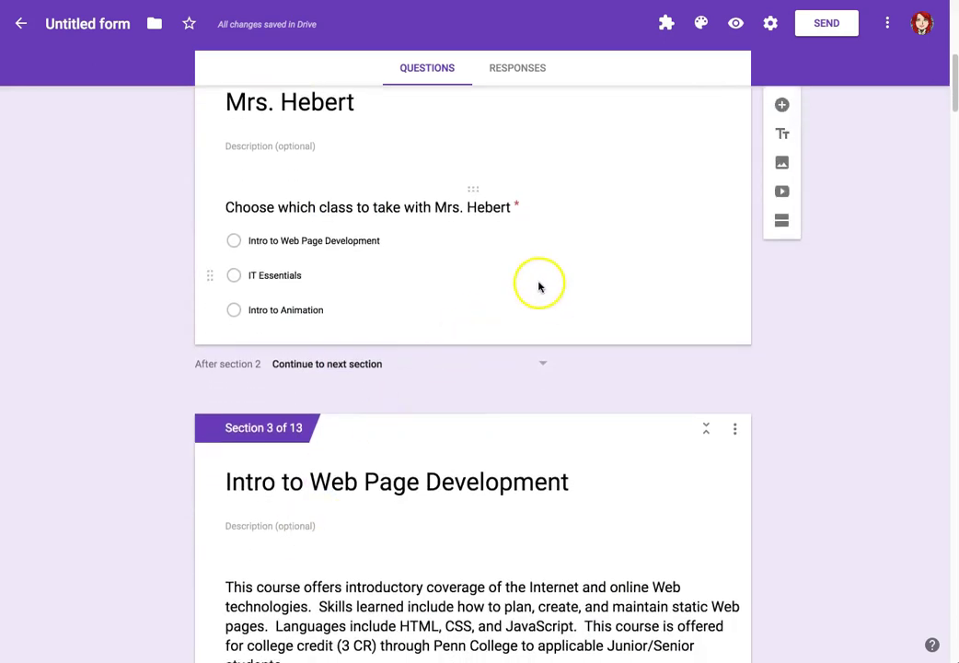
{"action": "left_click", "coordinate": [540, 287]}
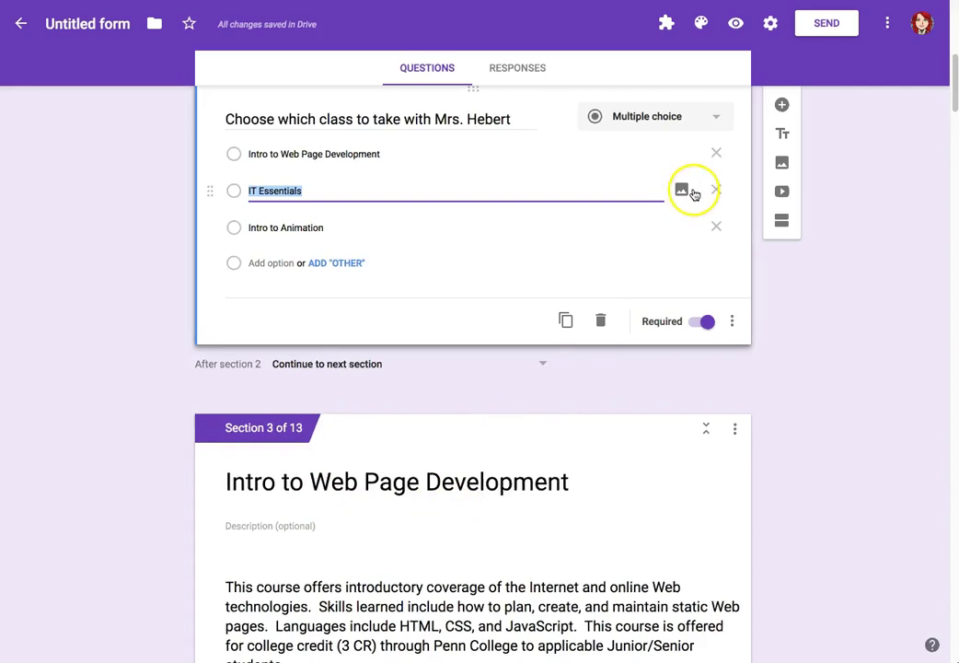
{"action": "left_click", "coordinate": [576, 151]}
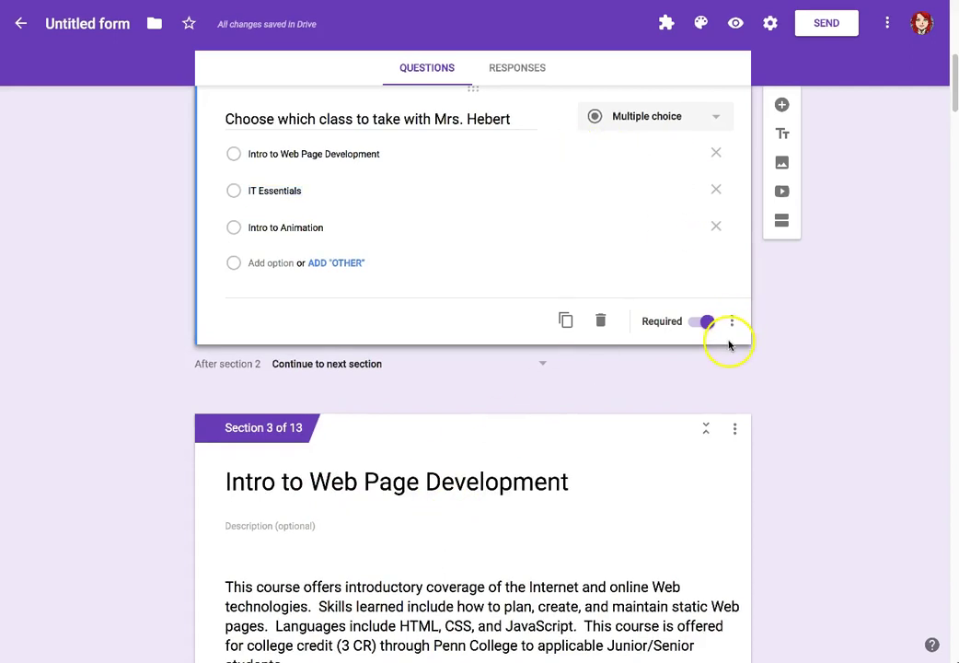
{"action": "left_click", "coordinate": [732, 322]}
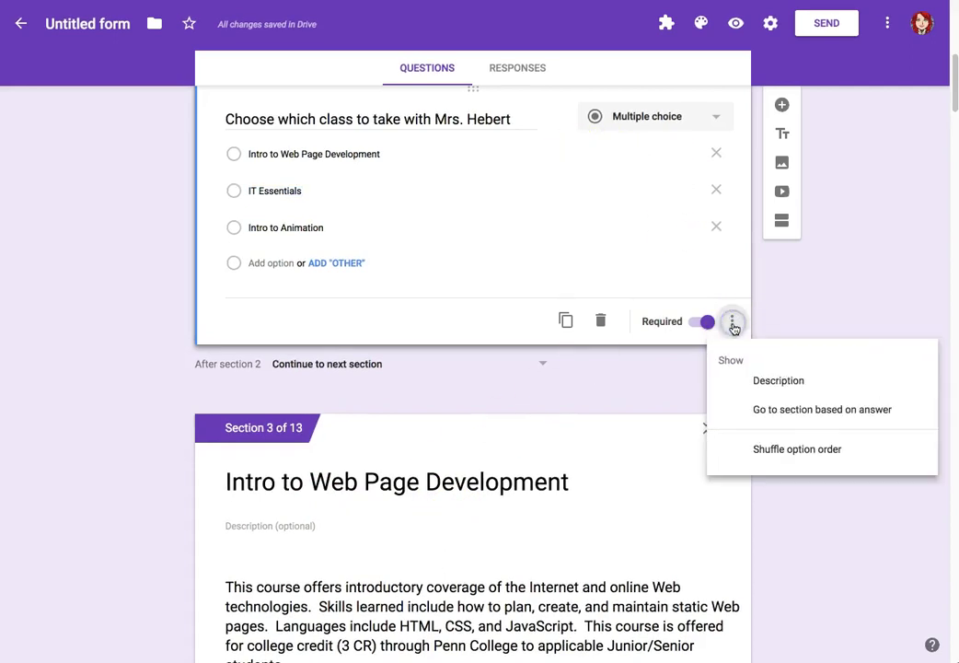
{"action": "left_click", "coordinate": [788, 414]}
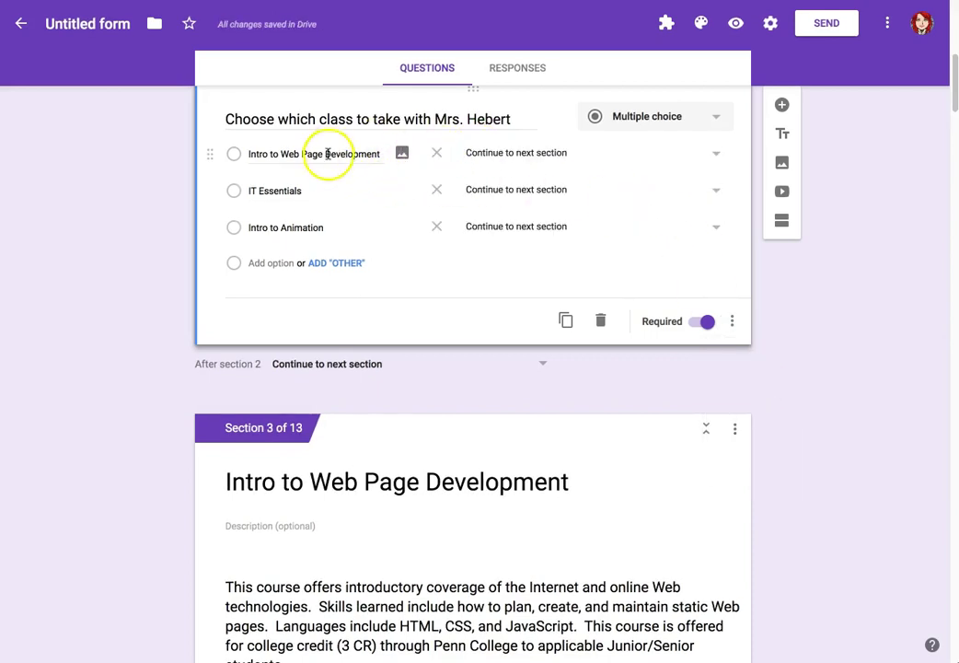
Route Intro to Web Page Development to section 3, IT Essentials to section 4 and Intro to Animation to section 5.
{"action": "left_click", "coordinate": [717, 153]}
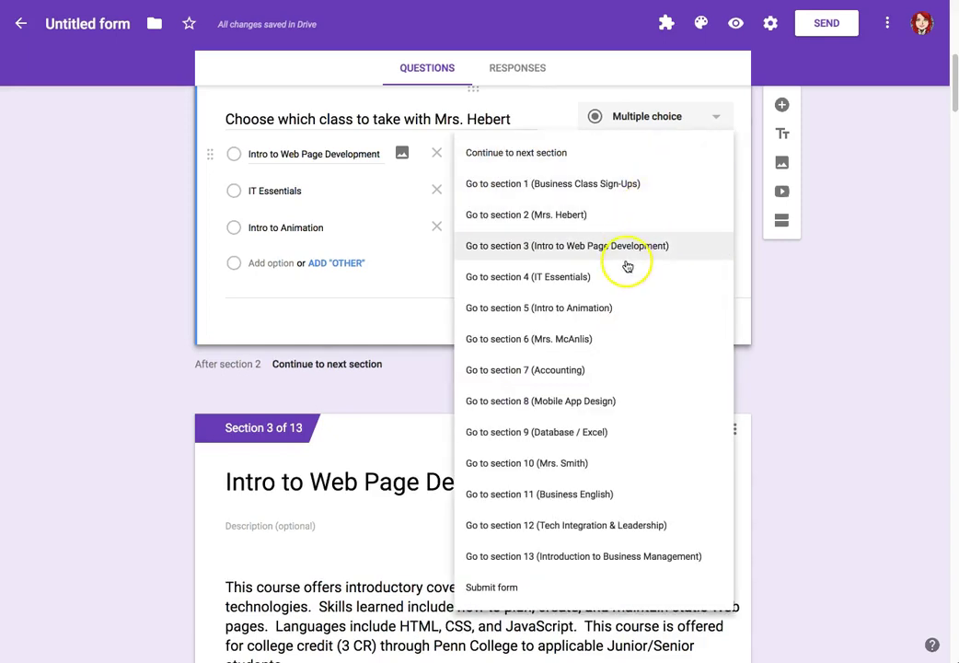
{"action": "left_click", "coordinate": [646, 246]}
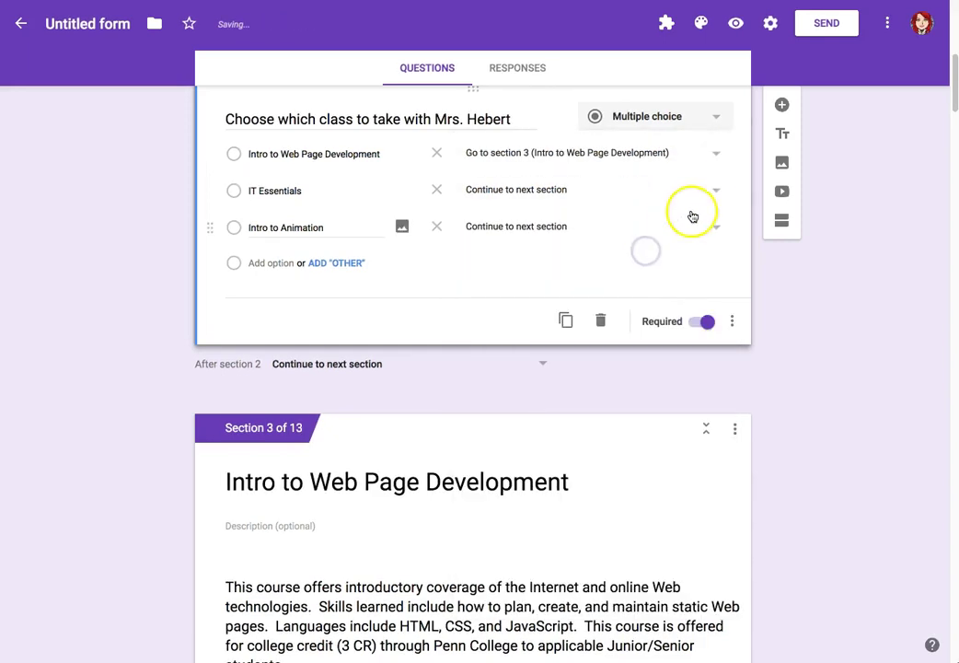
{"action": "left_click", "coordinate": [717, 194]}
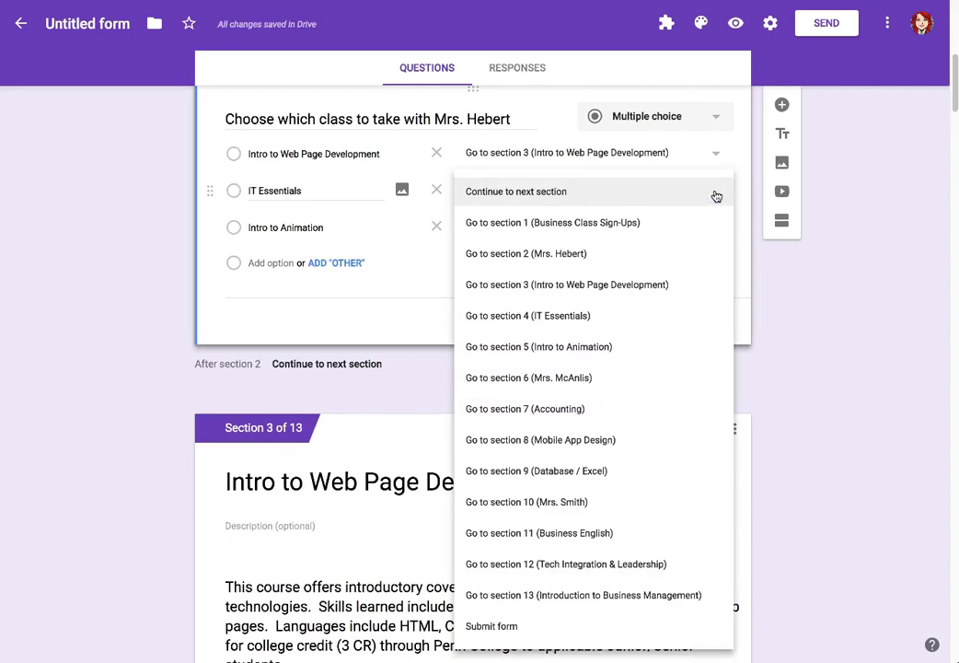
{"action": "left_click", "coordinate": [591, 316]}
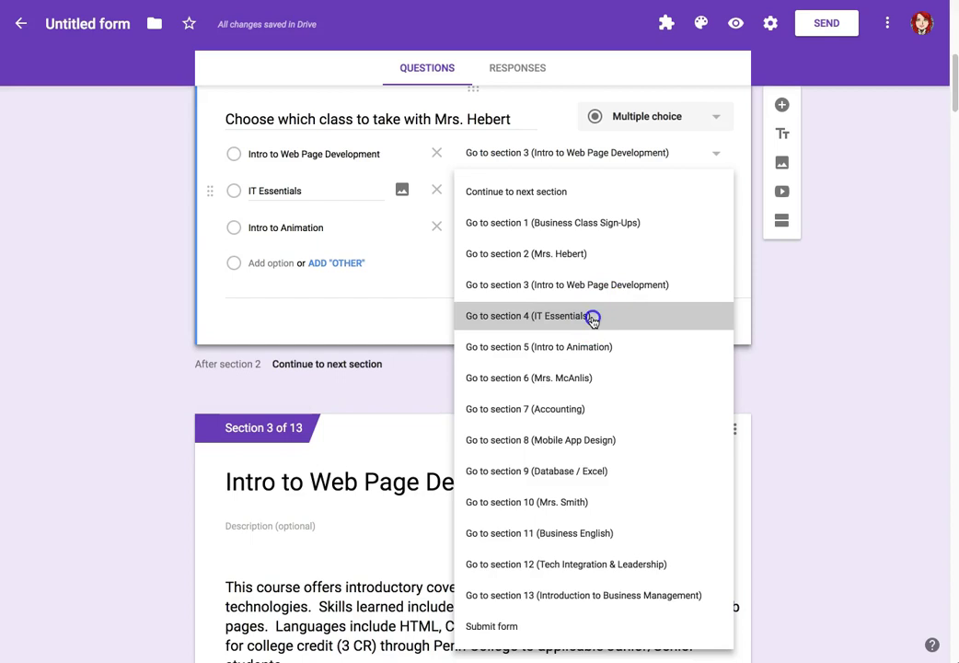
{"action": "left_click", "coordinate": [715, 228]}
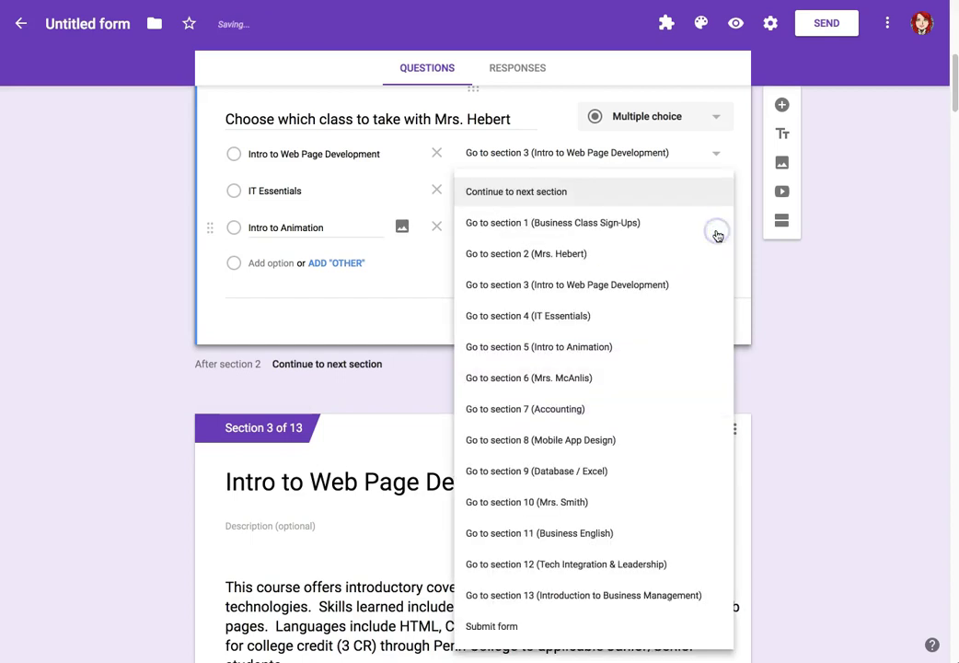
{"action": "left_click", "coordinate": [610, 348]}
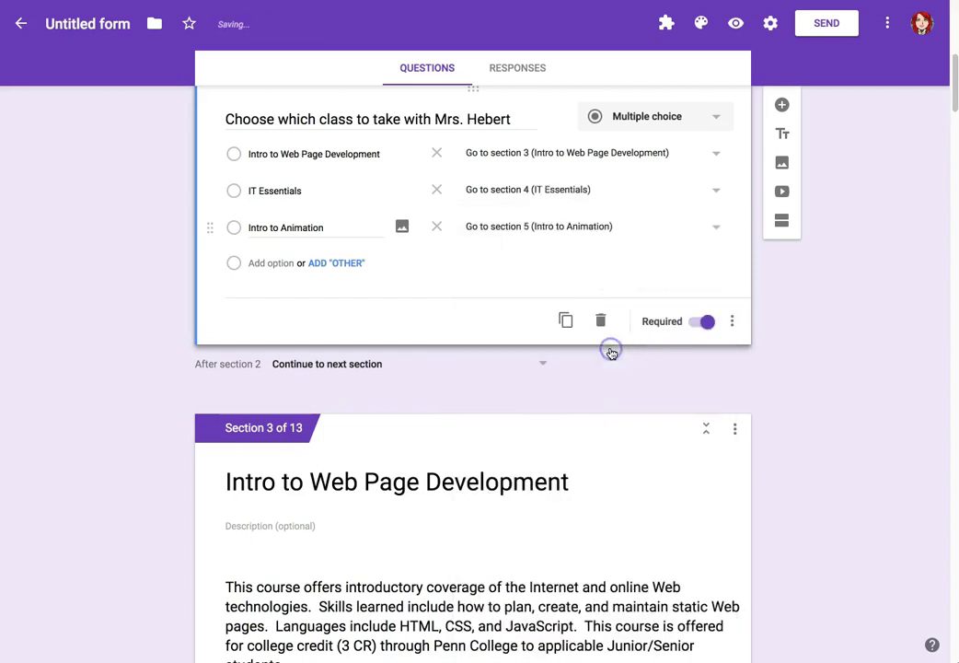
Enable "Go to section based on answer" for the class question in section 6.
{"action": "scroll", "coordinate": [612, 350], "scroll_direction": "down", "scroll_amount": 20}
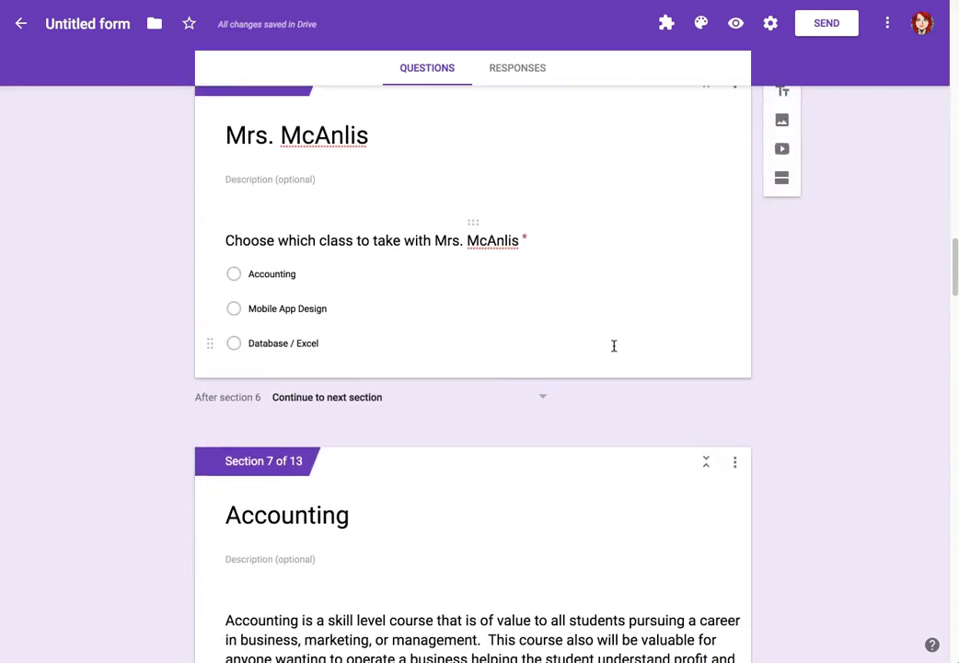
{"action": "left_click", "coordinate": [646, 313]}
{"action": "left_click", "coordinate": [730, 367]}
{"action": "left_click", "coordinate": [733, 361]}
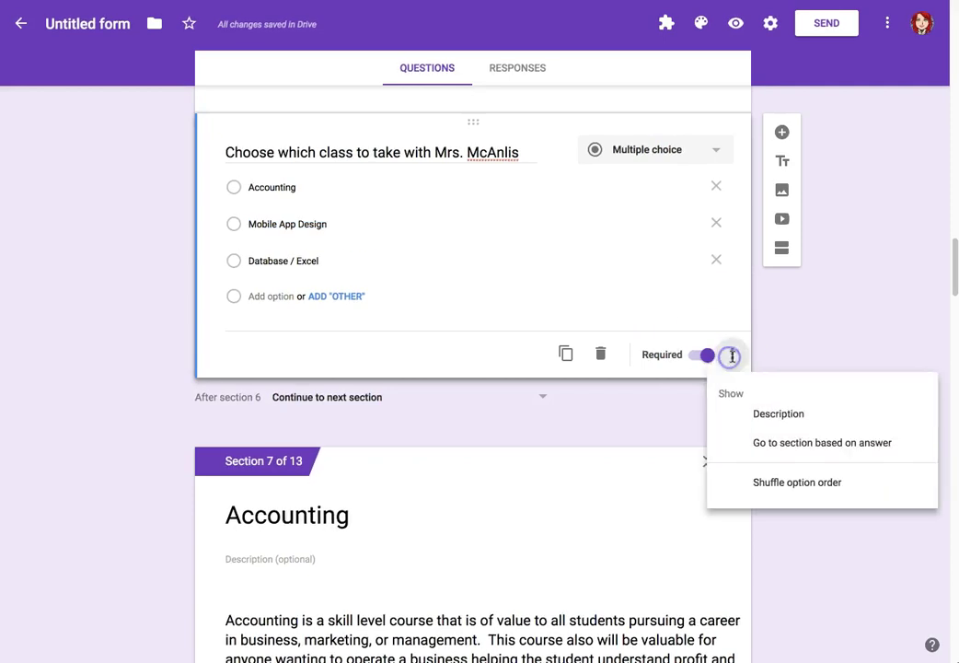
{"action": "left_click", "coordinate": [797, 446]}
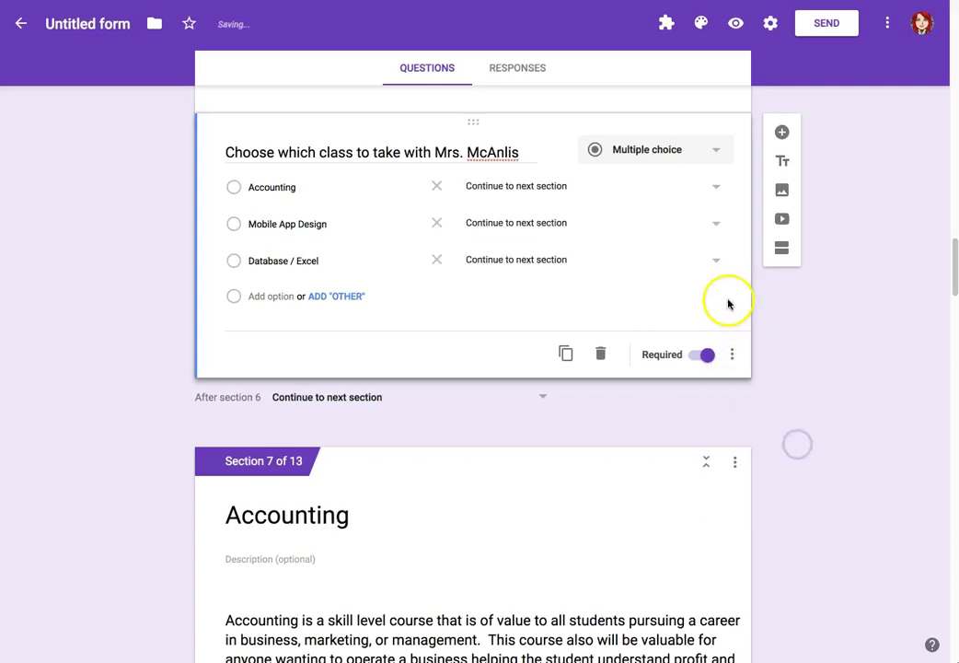
Route Accounting to section 7, Mobile App Design to section 8 and Database / Excel to section 9.
{"action": "left_click", "coordinate": [719, 189]}
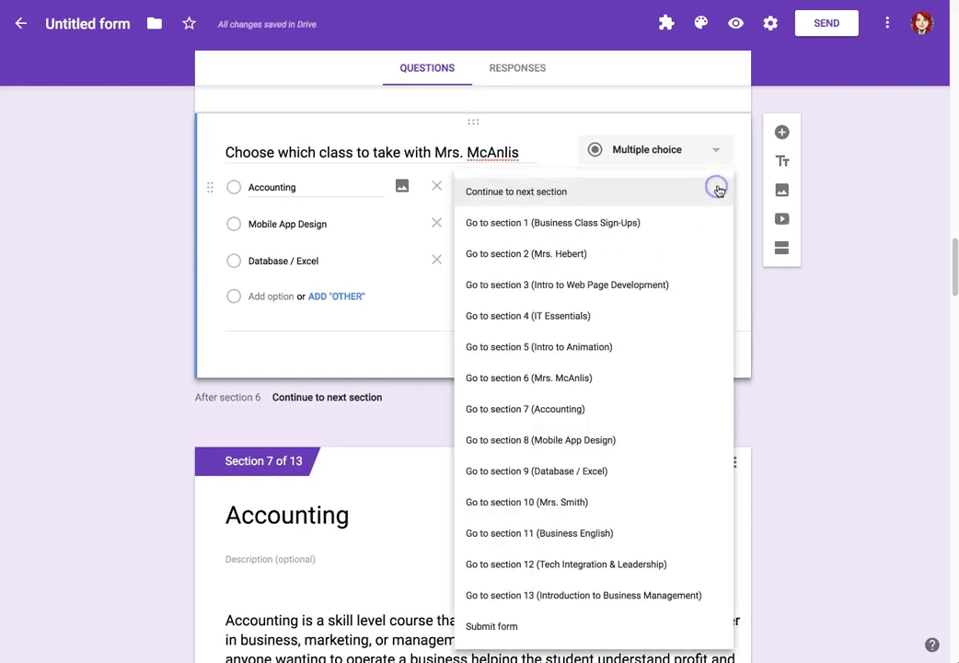
{"action": "left_click", "coordinate": [593, 414]}
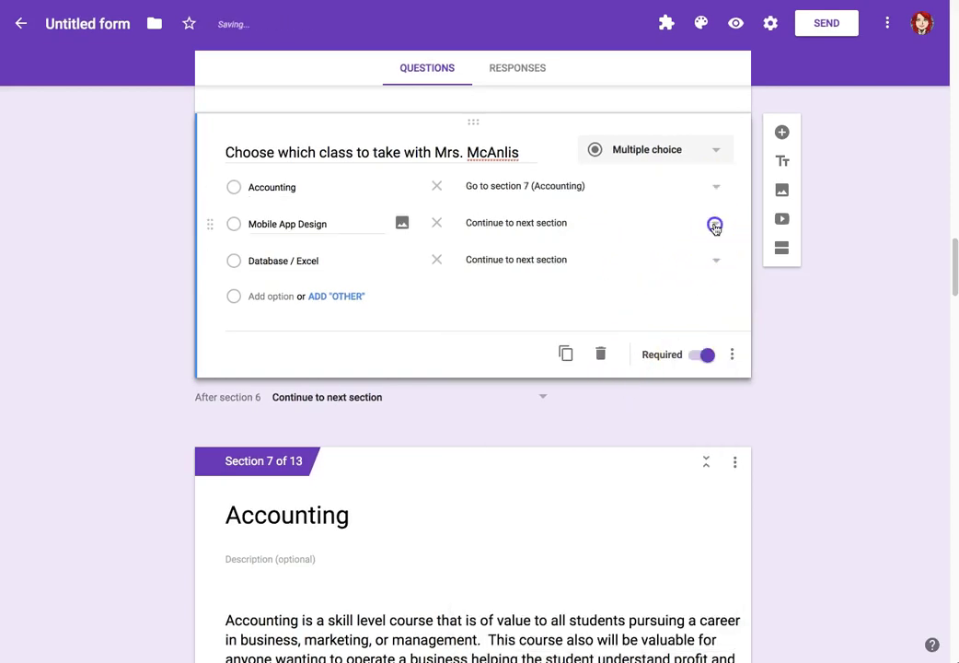
{"action": "left_click", "coordinate": [715, 225]}
{"action": "left_click", "coordinate": [616, 439]}
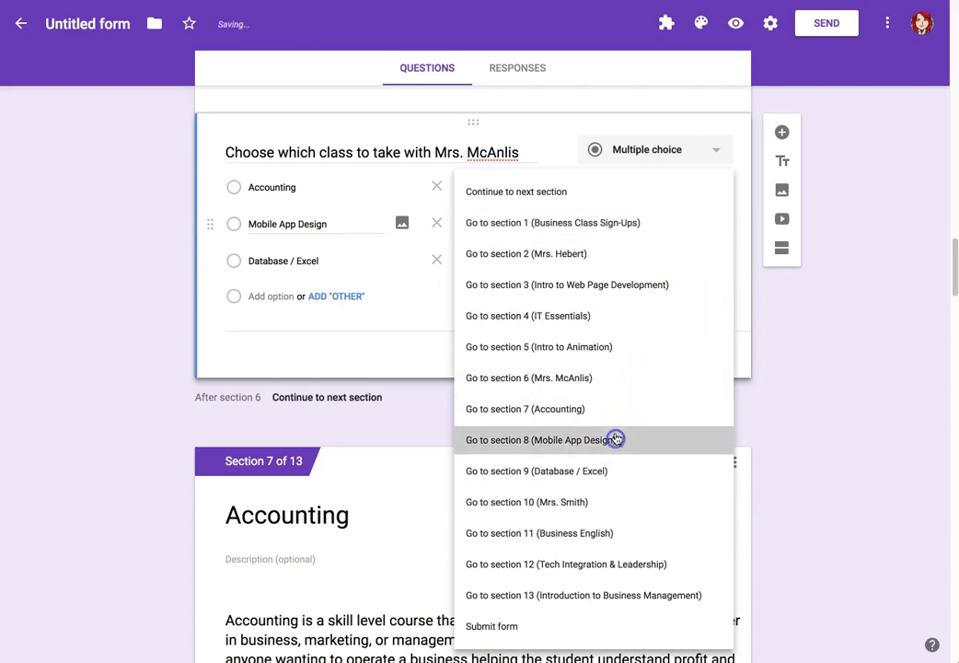
{"action": "left_click", "coordinate": [715, 260]}
{"action": "left_click", "coordinate": [621, 471]}
Enable "Go to section based on answer" for the class question in section 10.
{"action": "scroll", "coordinate": [621, 475], "scroll_direction": "down", "scroll_amount": 10}
{"action": "scroll", "coordinate": [621, 476], "scroll_direction": "down", "scroll_amount": 15}
{"action": "left_click", "coordinate": [660, 370]}
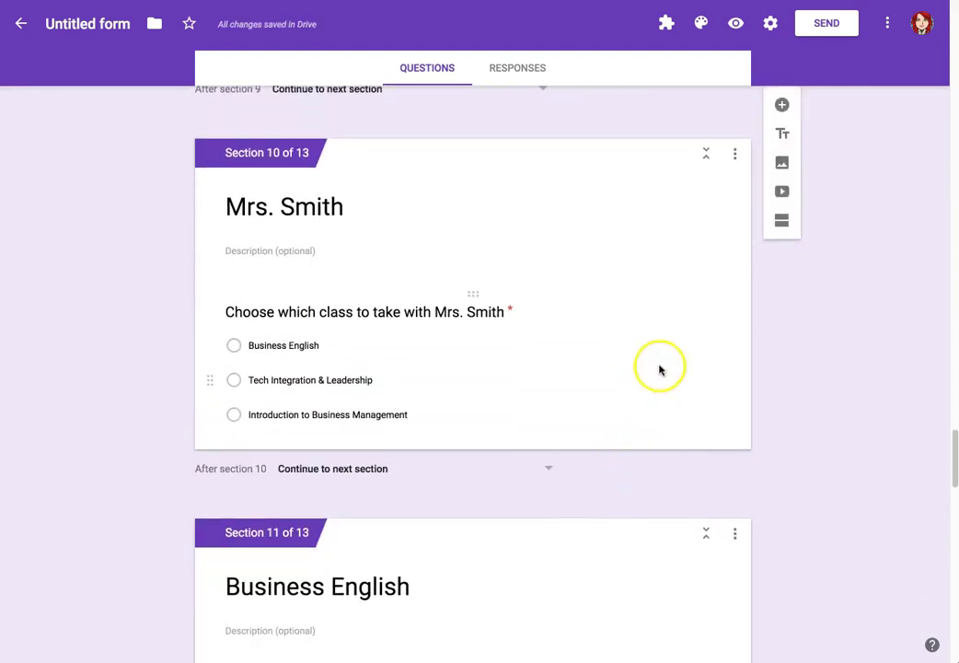
{"action": "left_click", "coordinate": [732, 427]}
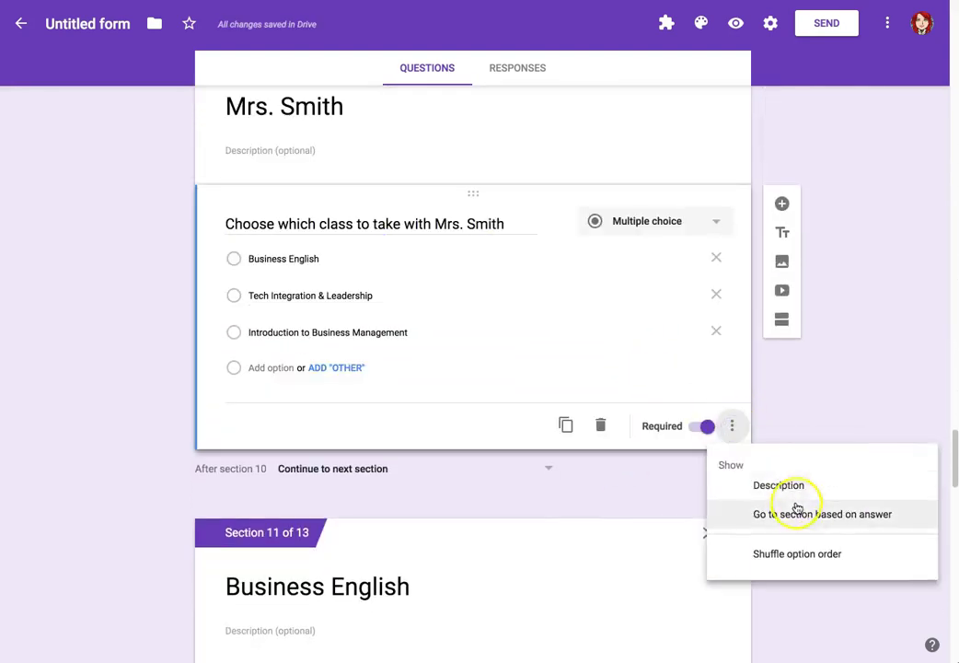
{"action": "left_click", "coordinate": [797, 512]}
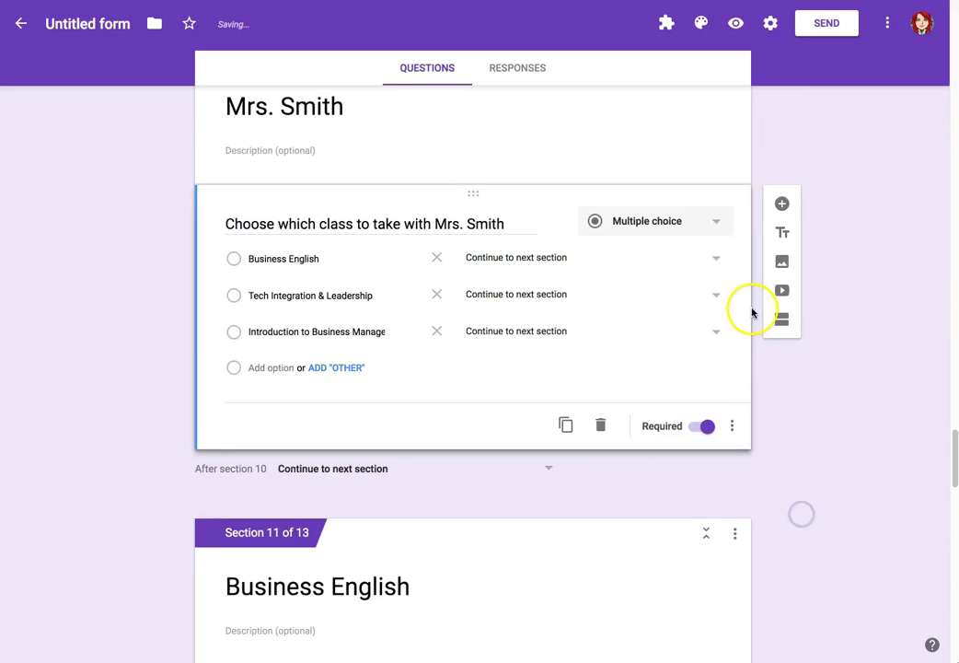
Route Business English to section 11, Tech Integration & Leadership to section 12 and Introduction to Business Management to section 13.
{"action": "left_click", "coordinate": [717, 262]}
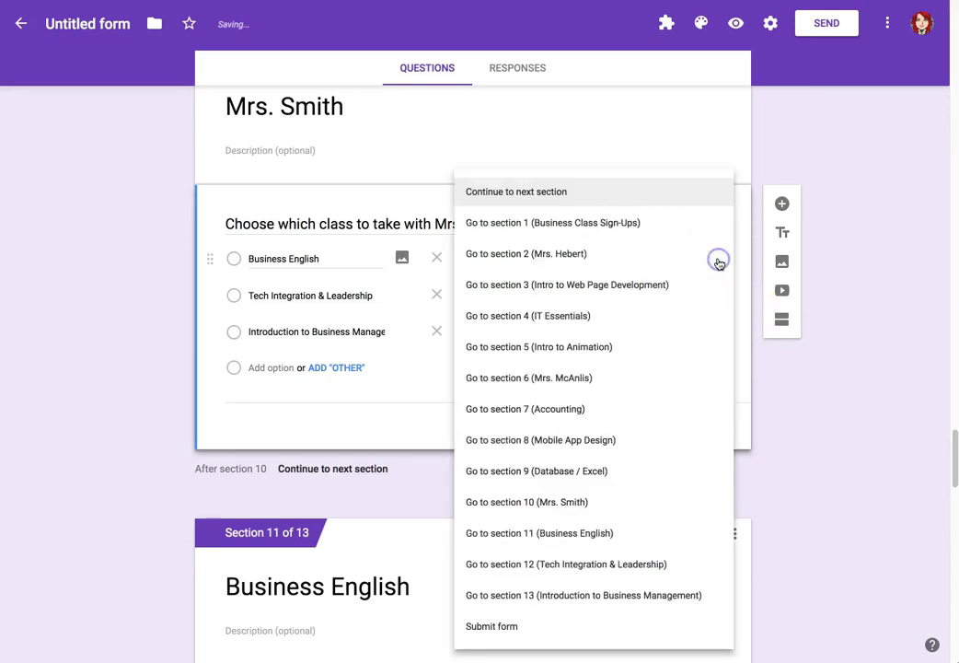
{"action": "left_click", "coordinate": [621, 533]}
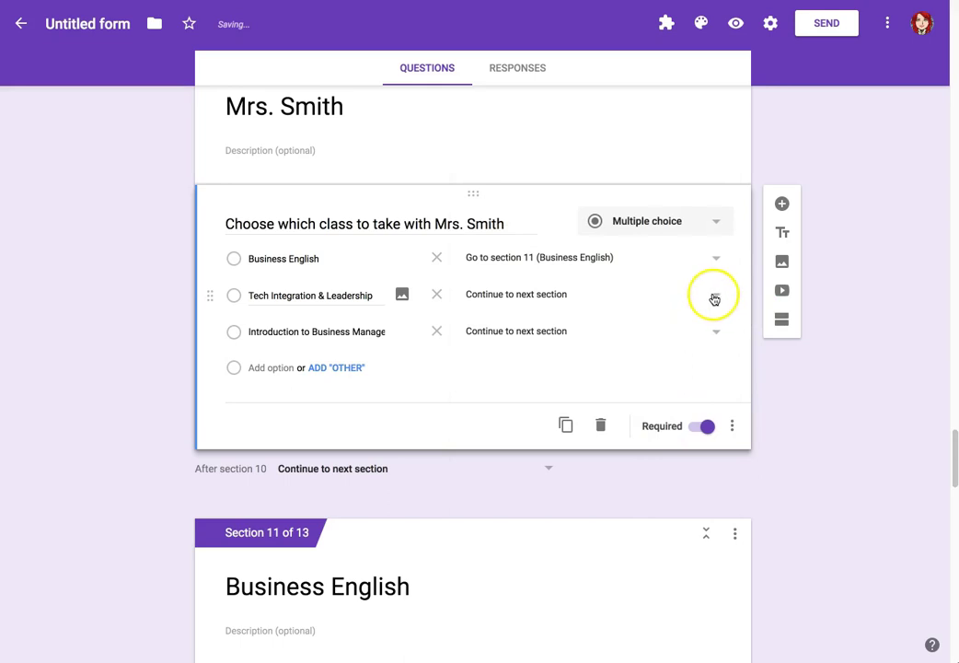
{"action": "left_click", "coordinate": [714, 299]}
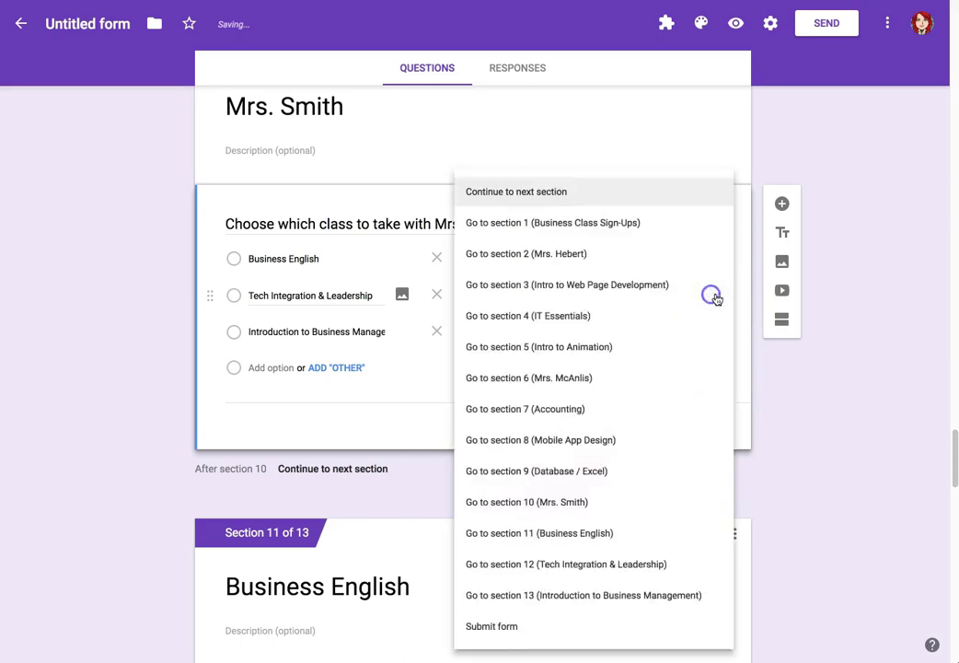
{"action": "left_click", "coordinate": [650, 563]}
{"action": "left_click", "coordinate": [717, 334]}
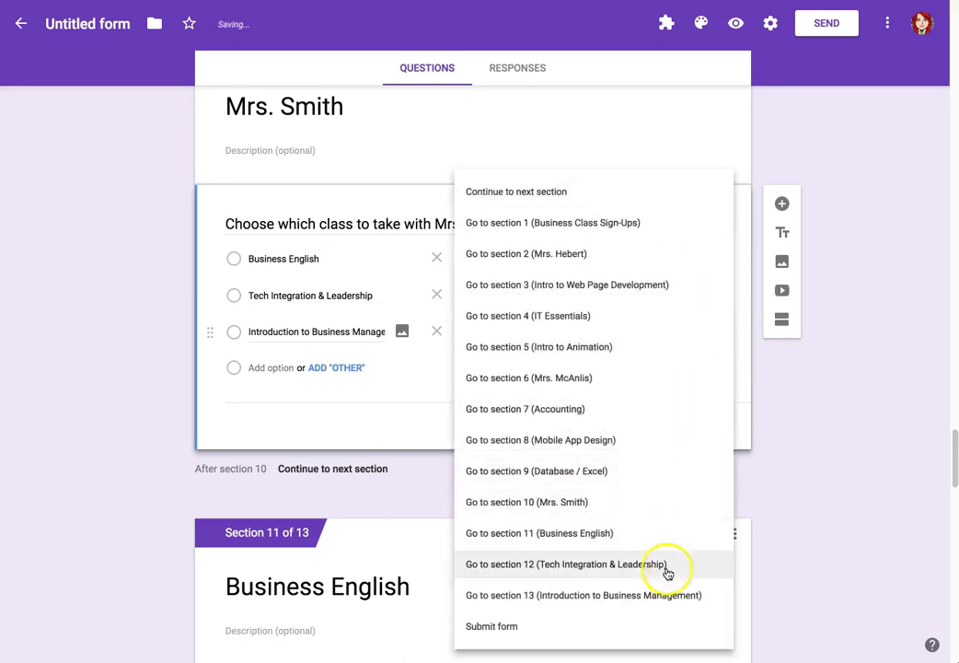
{"action": "left_click", "coordinate": [659, 597]}
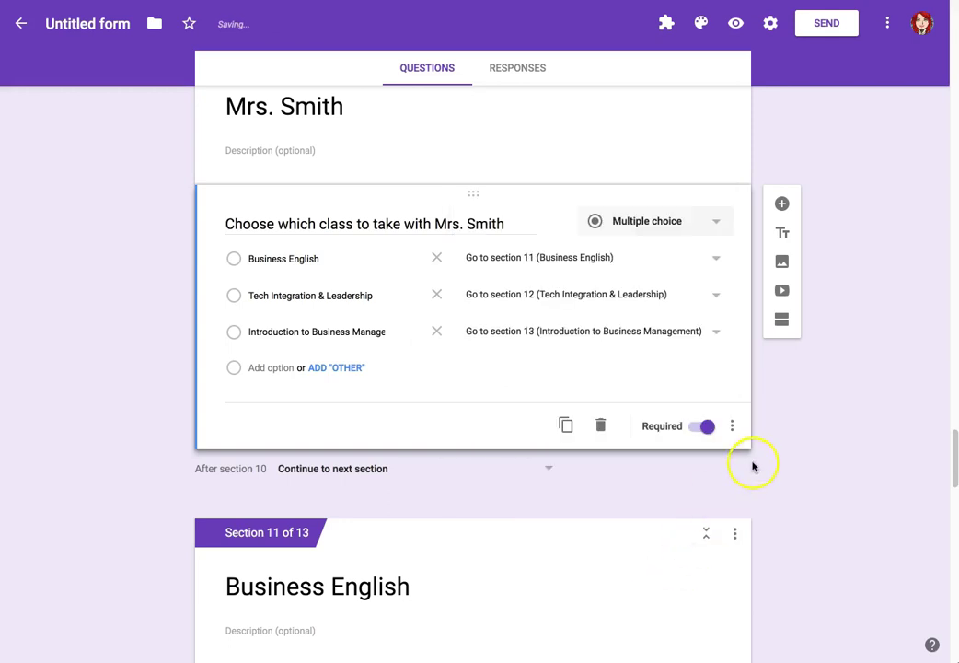
{"action": "scroll", "coordinate": [752, 467], "scroll_direction": "down", "scroll_amount": 3}
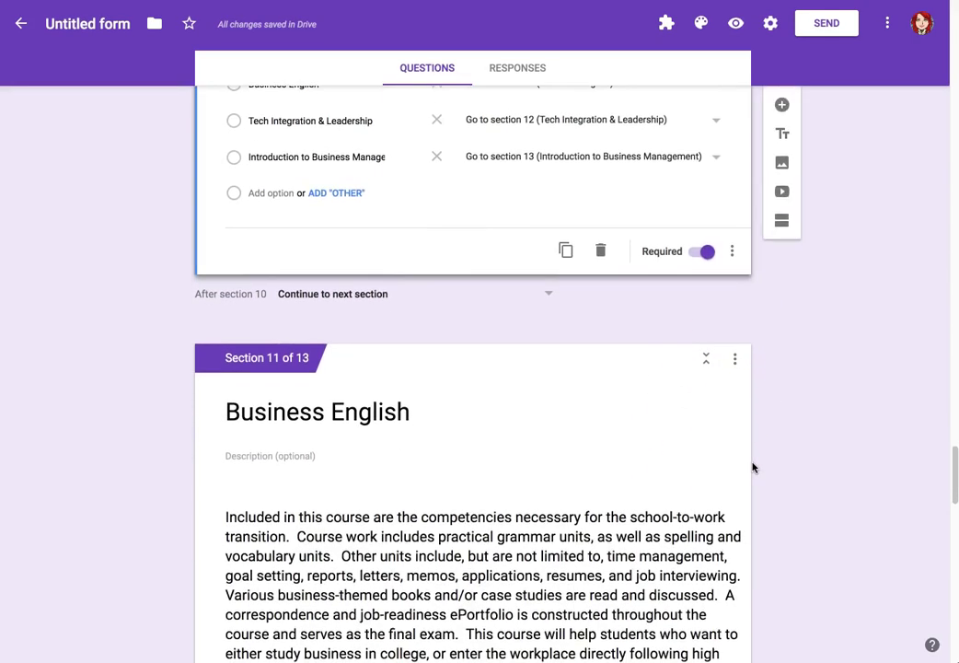
{"action": "scroll", "coordinate": [752, 466], "scroll_direction": "up", "scroll_amount": 3}
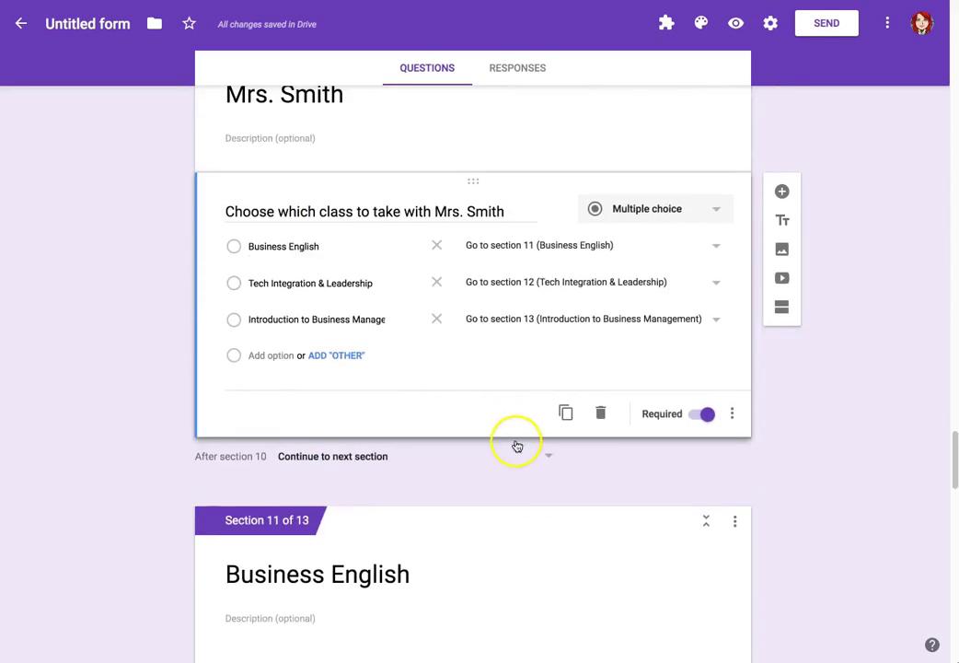
Enable "Go to section based on answer" for the sign-up question in section 13 and set its Yes answer to submit the form.
{"action": "scroll", "coordinate": [517, 445], "scroll_direction": "down", "scroll_amount": 10}
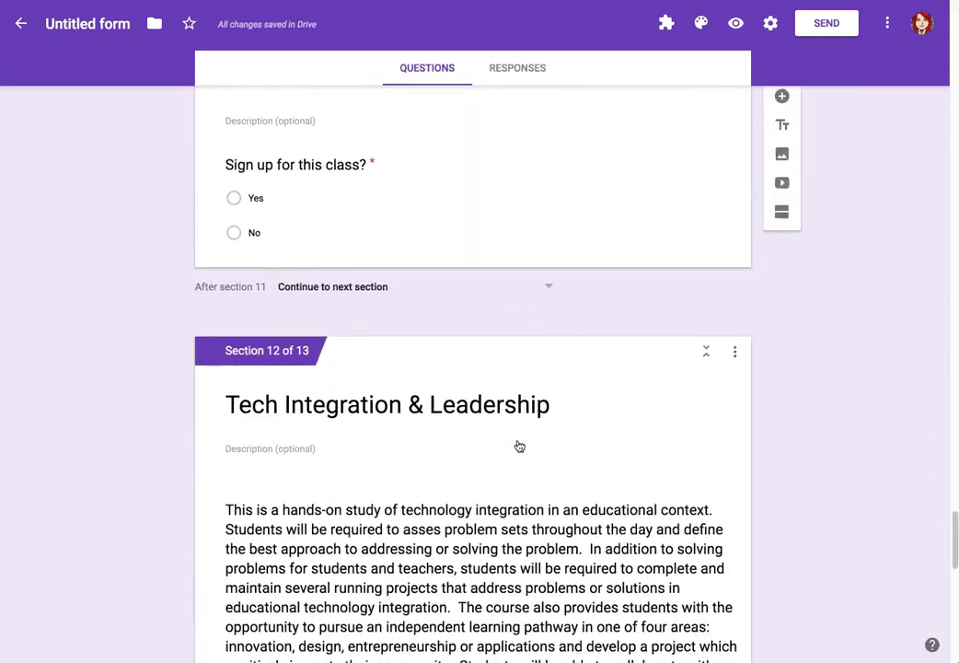
{"action": "scroll", "coordinate": [520, 447], "scroll_direction": "up", "scroll_amount": 2}
{"action": "left_click", "coordinate": [413, 364]}
{"action": "scroll", "coordinate": [411, 384], "scroll_direction": "down", "scroll_amount": 2}
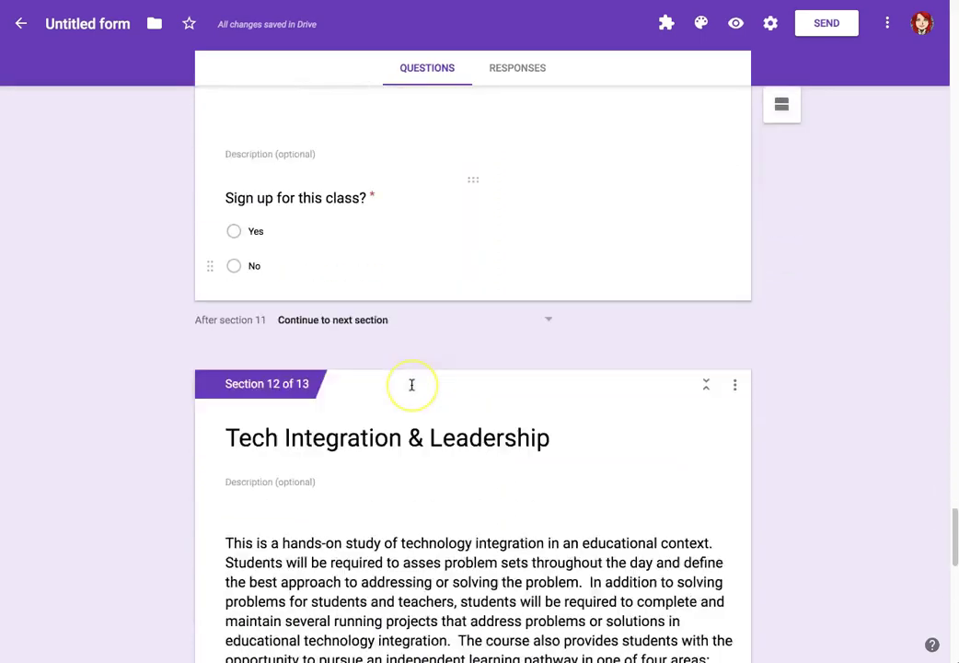
{"action": "scroll", "coordinate": [412, 384], "scroll_direction": "down", "scroll_amount": 7}
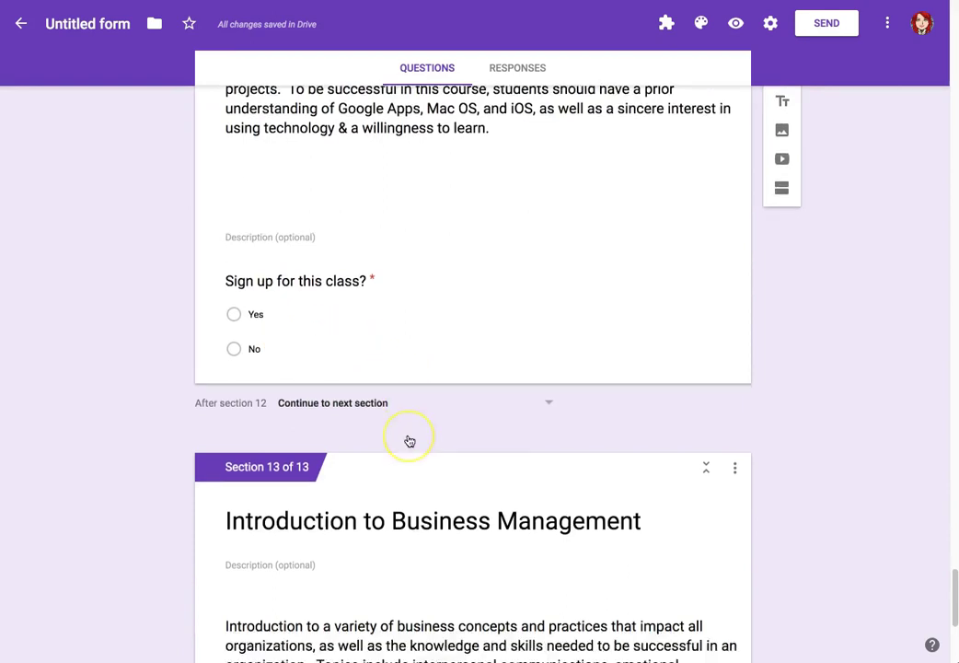
{"action": "scroll", "coordinate": [409, 441], "scroll_direction": "down", "scroll_amount": 4}
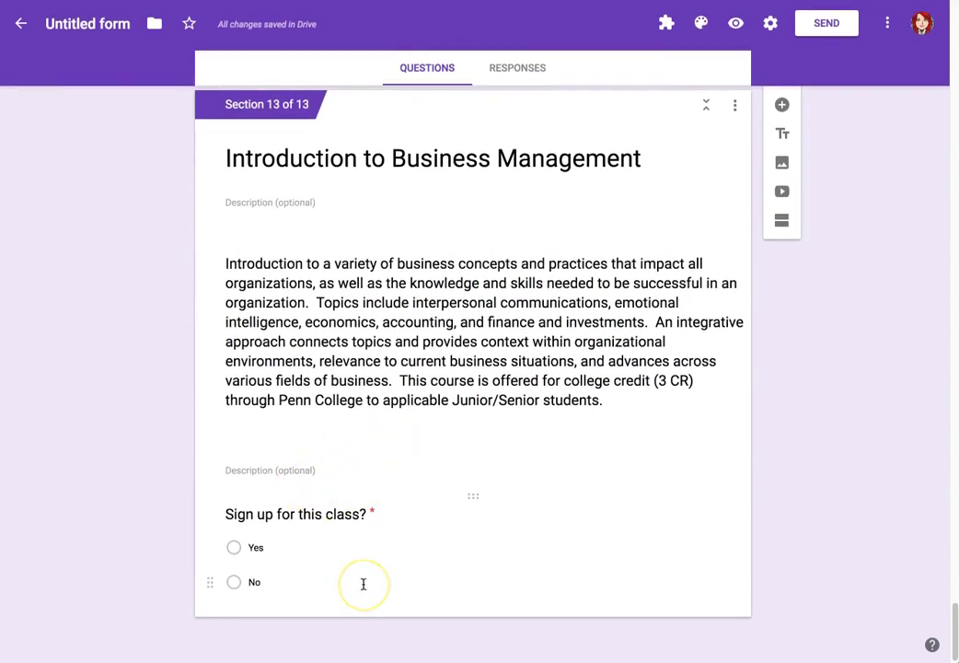
{"action": "left_click", "coordinate": [217, 474]}
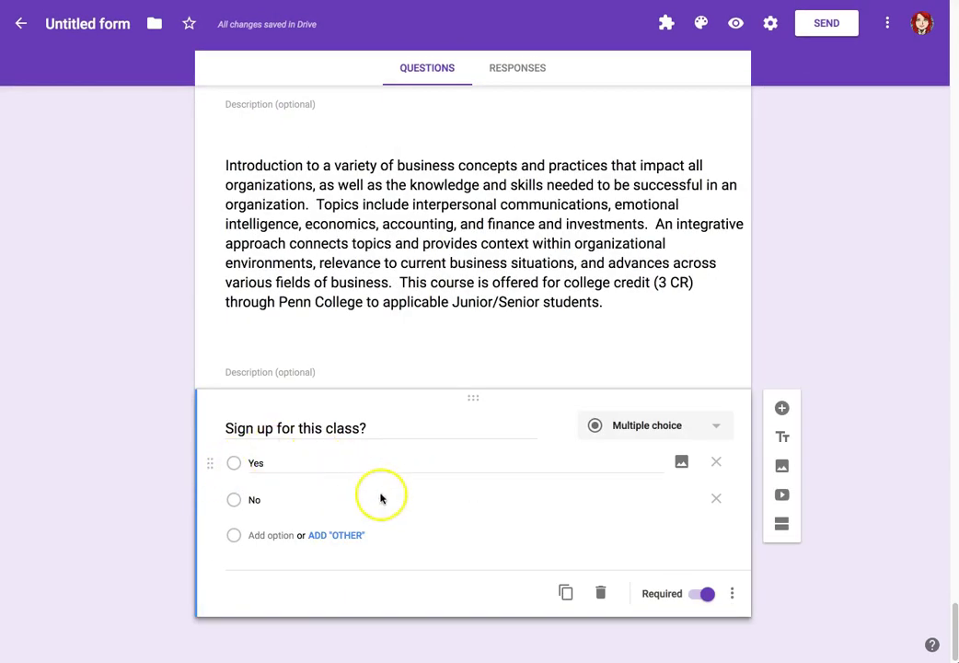
{"action": "left_click", "coordinate": [732, 597]}
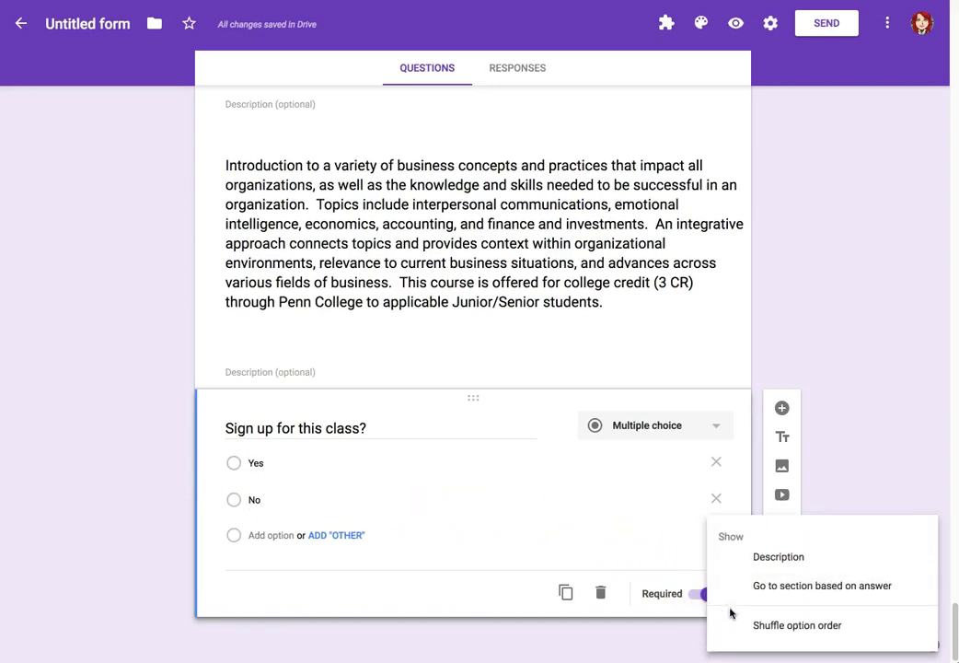
{"action": "left_click", "coordinate": [802, 594]}
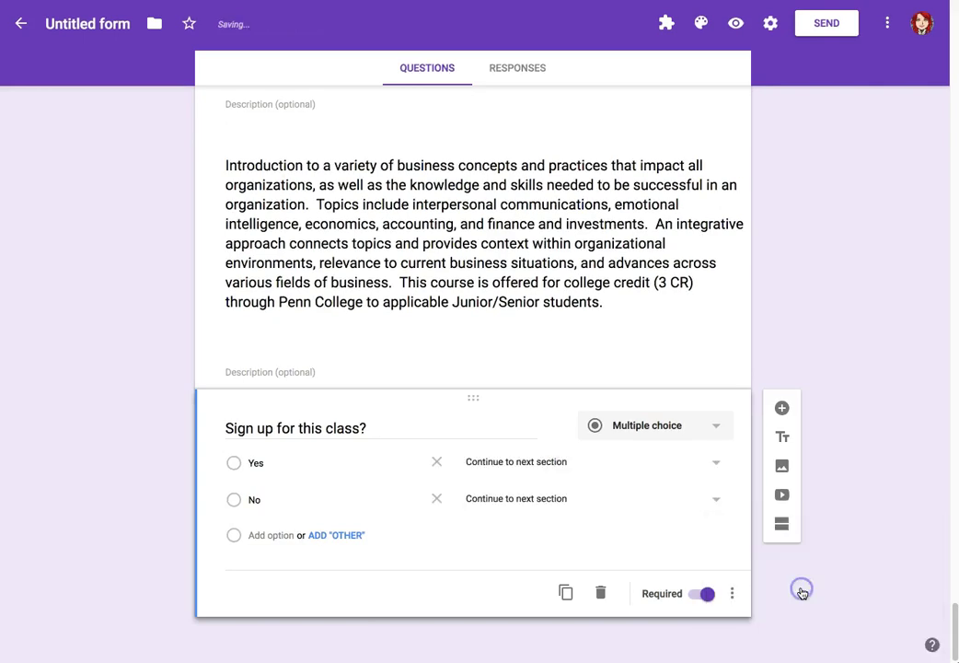
{"action": "left_click", "coordinate": [715, 467]}
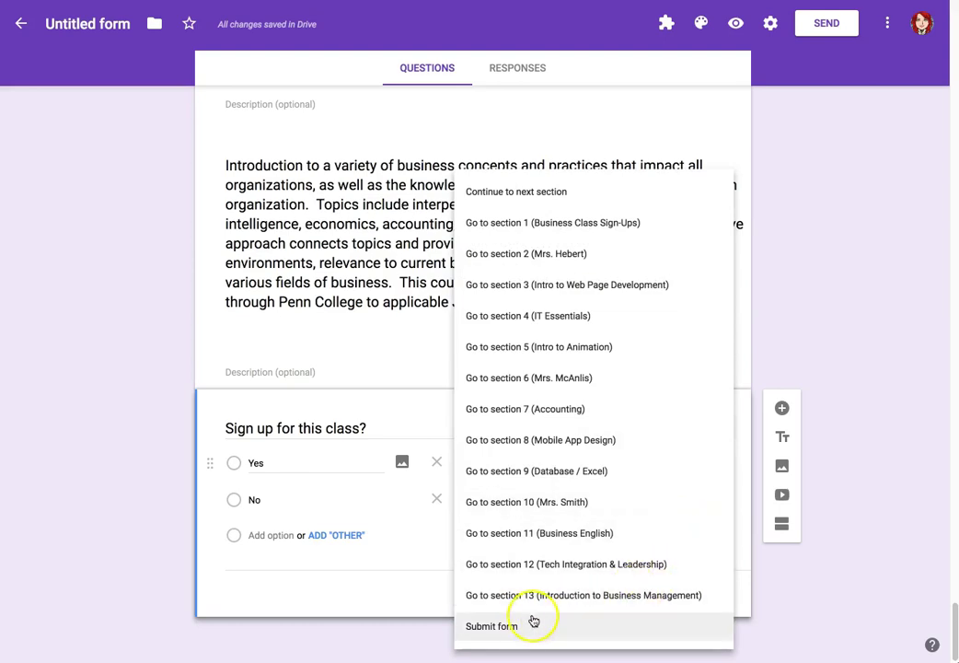
{"action": "left_click", "coordinate": [531, 634]}
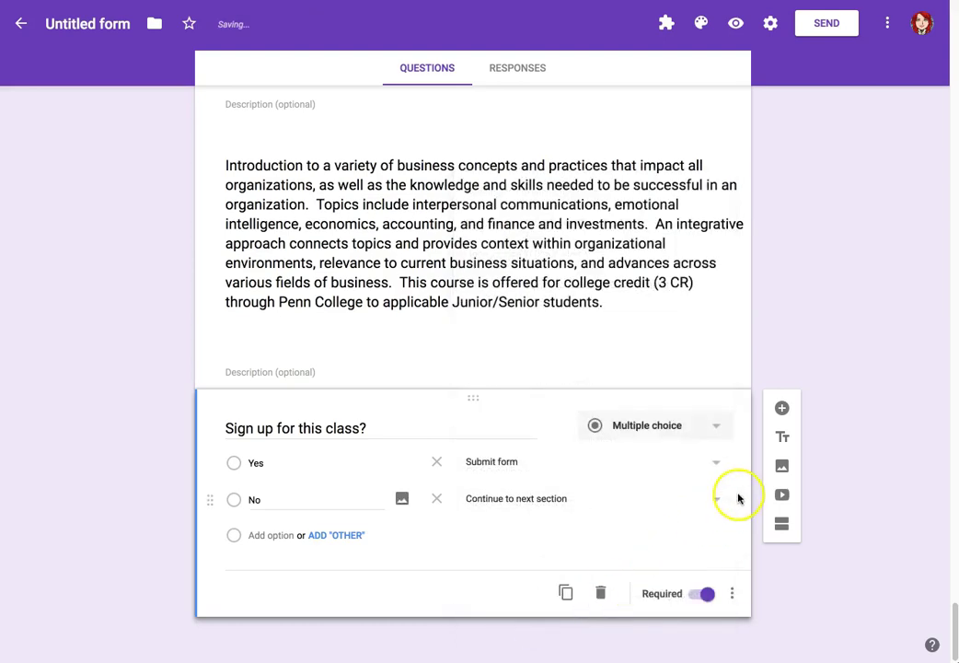
Look back through the form's sections from section 13 up to the teacher question in section 1.
{"action": "scroll", "coordinate": [564, 427], "scroll_direction": "up", "scroll_amount": 7}
{"action": "scroll", "coordinate": [414, 343], "scroll_direction": "up", "scroll_amount": 15}
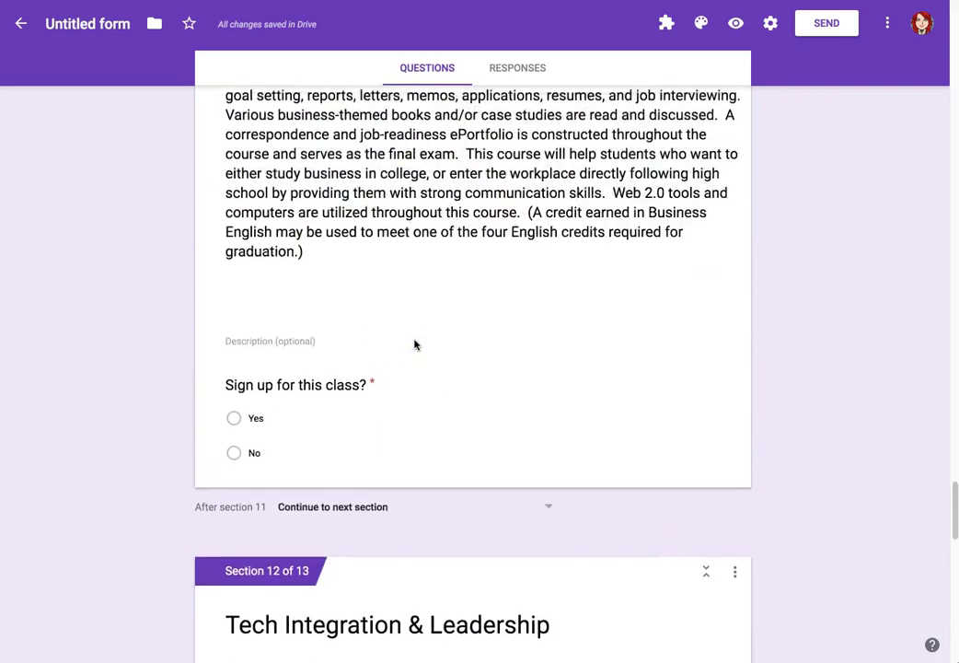
{"action": "scroll", "coordinate": [405, 342], "scroll_direction": "up", "scroll_amount": 7}
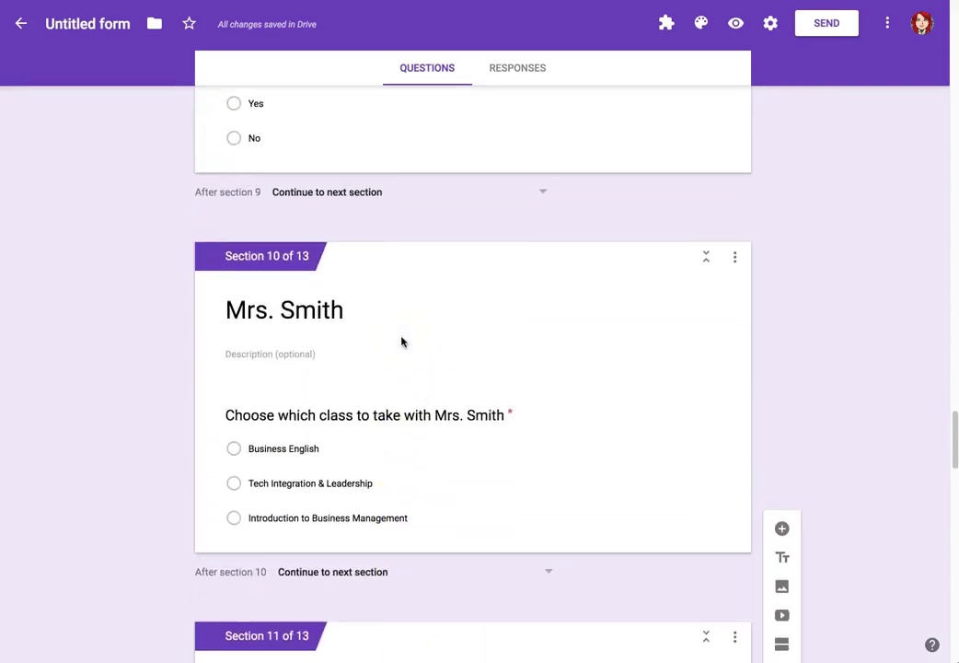
{"action": "scroll", "coordinate": [373, 419], "scroll_direction": "up", "scroll_amount": 15}
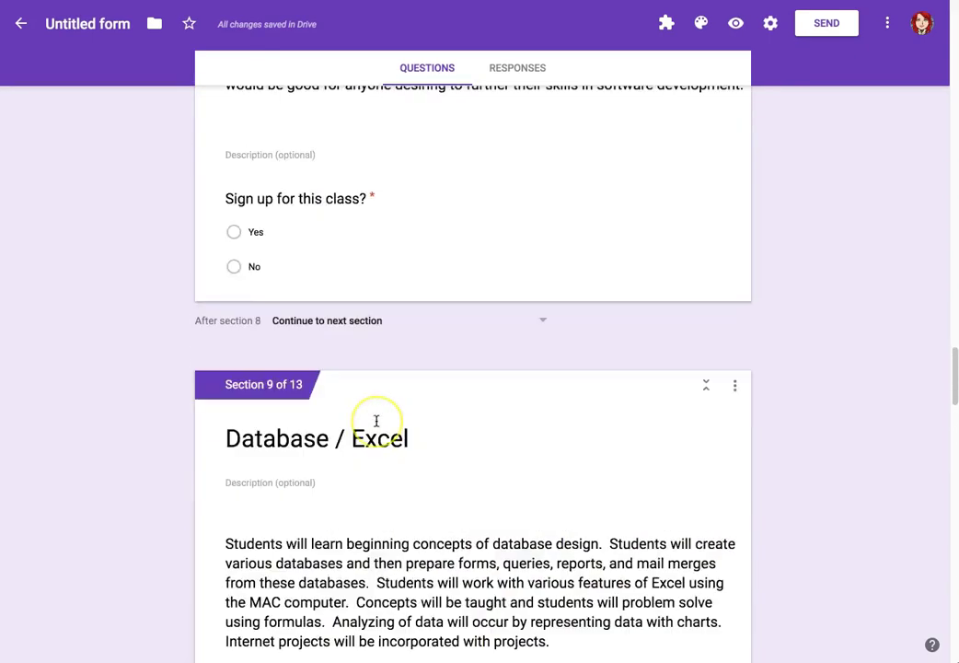
{"action": "scroll", "coordinate": [377, 421], "scroll_direction": "up", "scroll_amount": 20}
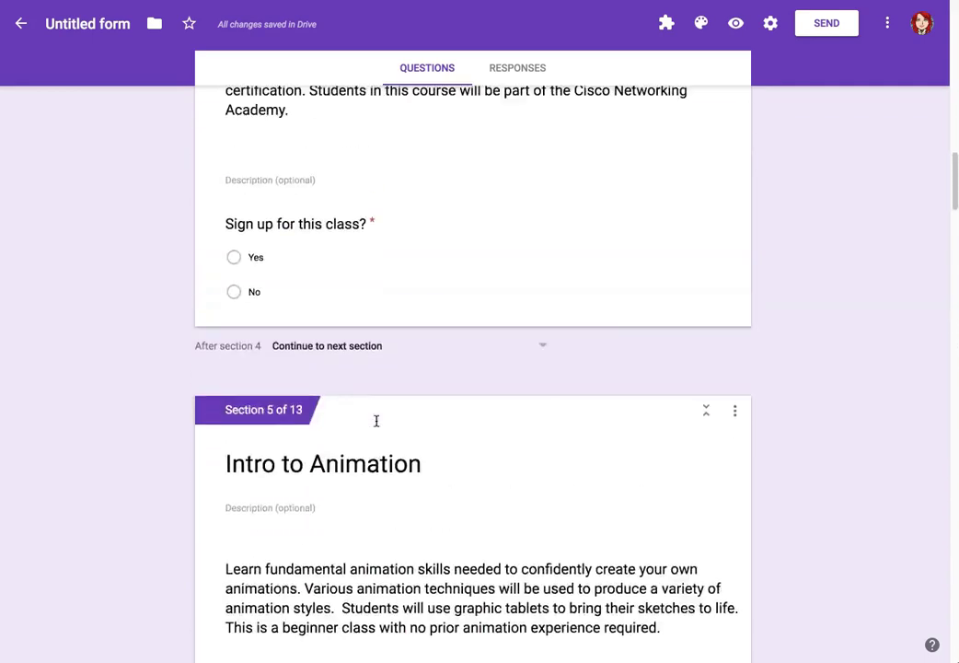
{"action": "scroll", "coordinate": [377, 421], "scroll_direction": "up", "scroll_amount": 10}
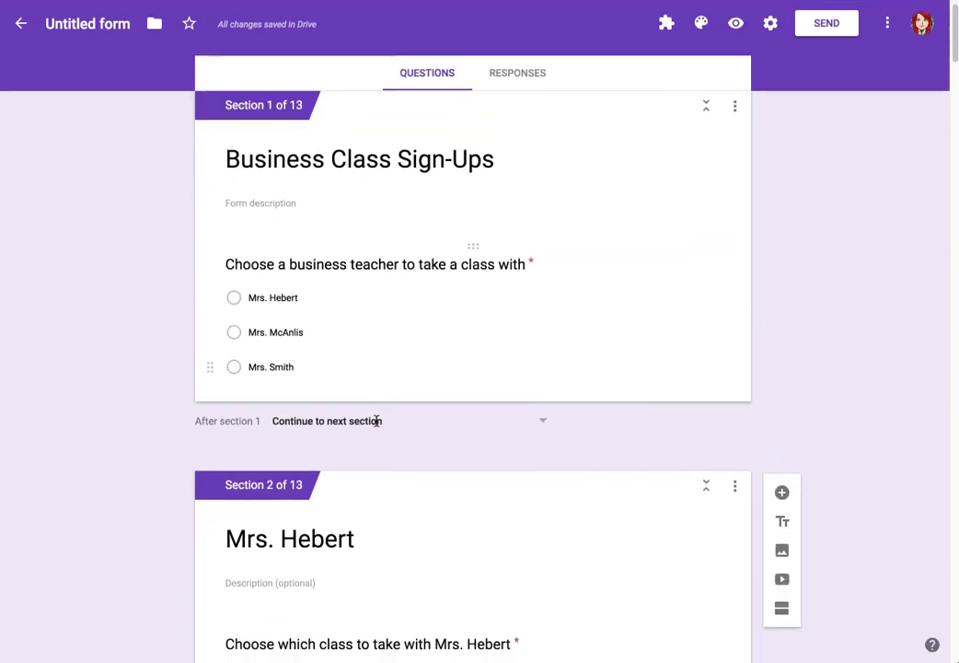
{"action": "scroll", "coordinate": [312, 388], "scroll_direction": "down", "scroll_amount": 5}
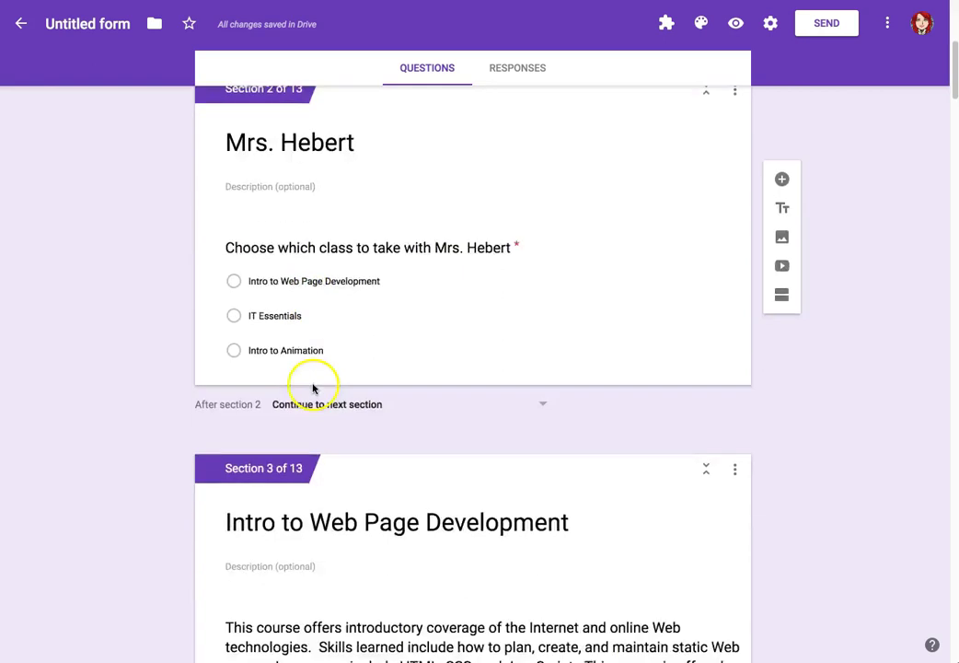
{"action": "scroll", "coordinate": [312, 389], "scroll_direction": "up", "scroll_amount": 5}
{"action": "left_click", "coordinate": [313, 378]}
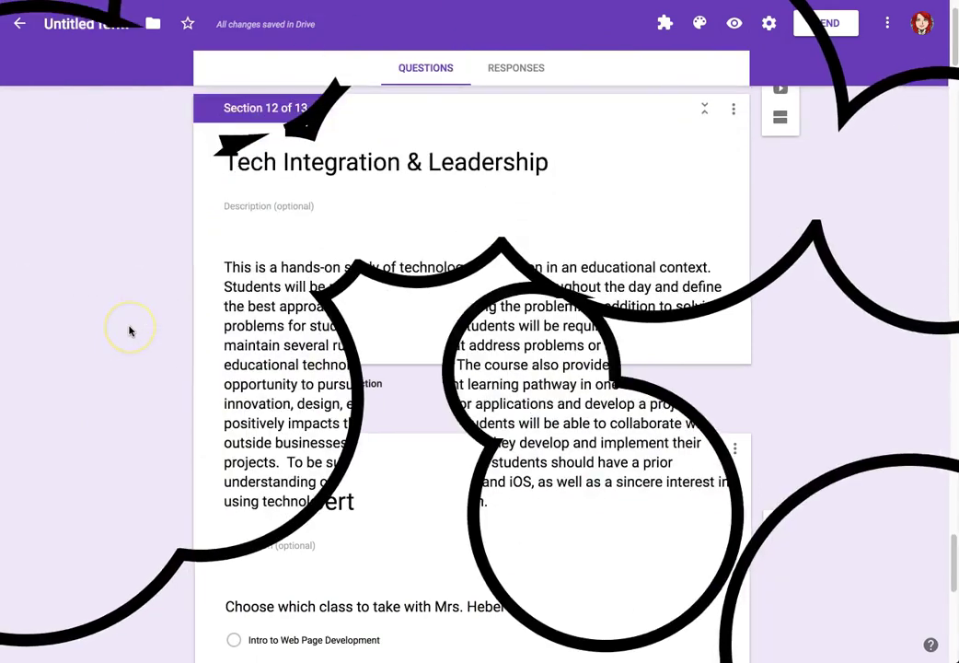
Enable "Go to section based on answer" for the "Sign up for this class?" question in section 12.
{"action": "scroll", "coordinate": [129, 331], "scroll_direction": "down", "scroll_amount": 3}
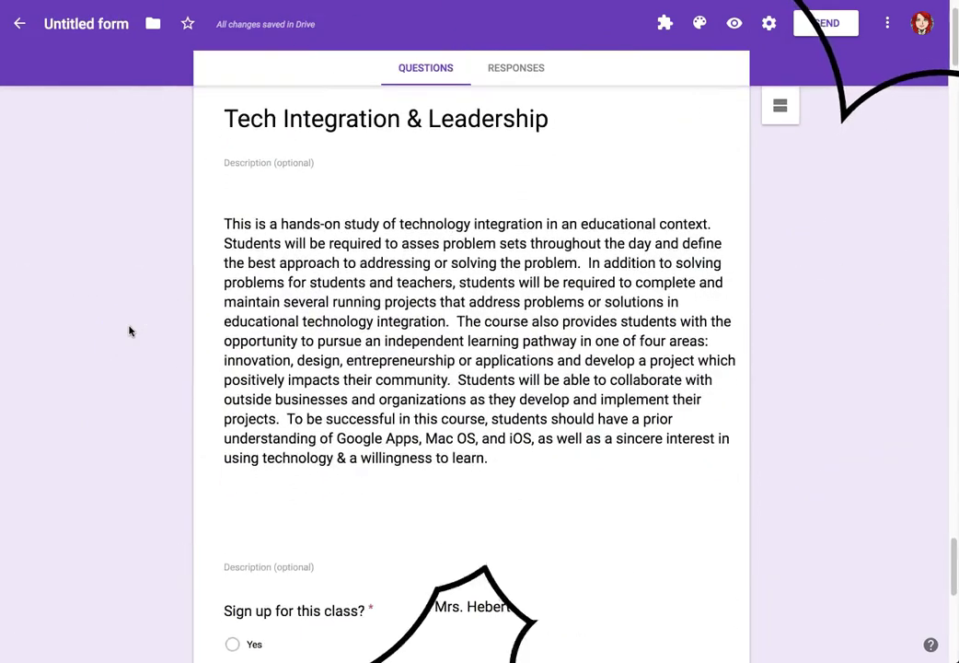
{"action": "scroll", "coordinate": [128, 331], "scroll_direction": "down", "scroll_amount": 3}
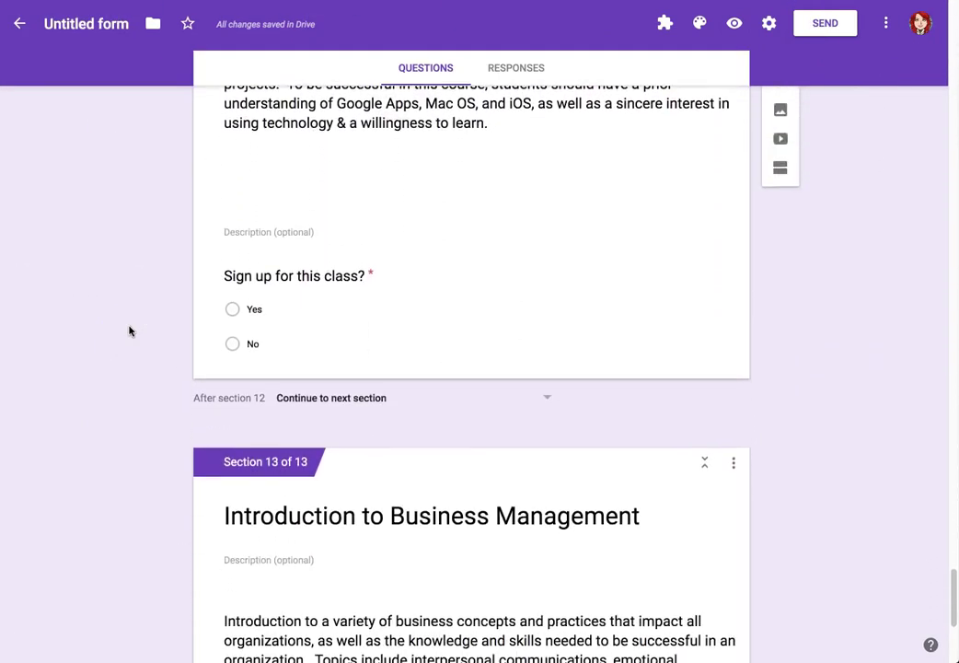
{"action": "left_click", "coordinate": [186, 317]}
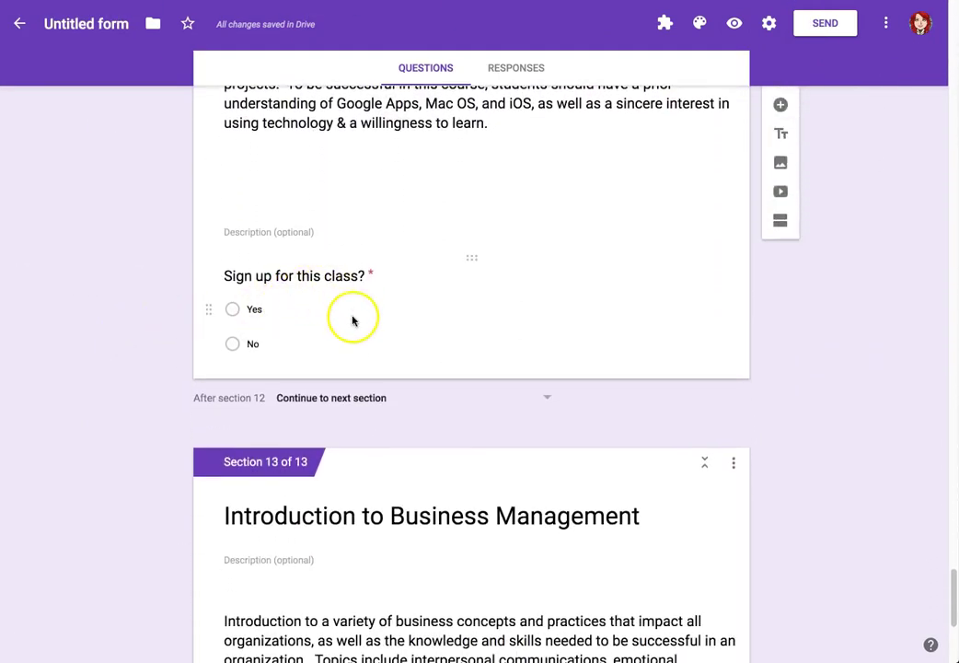
{"action": "left_click", "coordinate": [483, 328]}
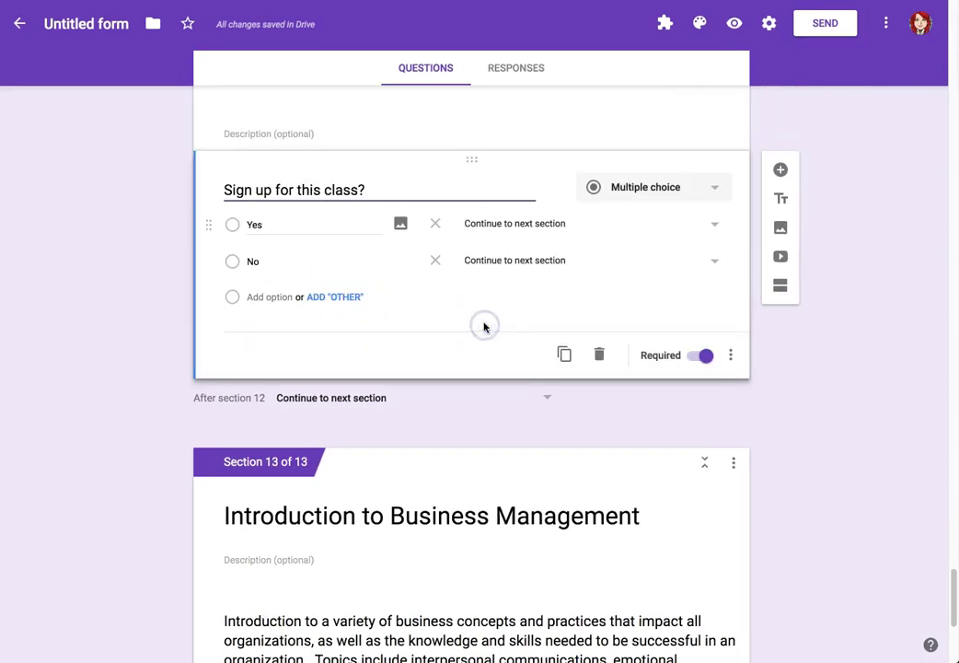
{"action": "left_click", "coordinate": [734, 357]}
{"action": "left_click", "coordinate": [791, 448]}
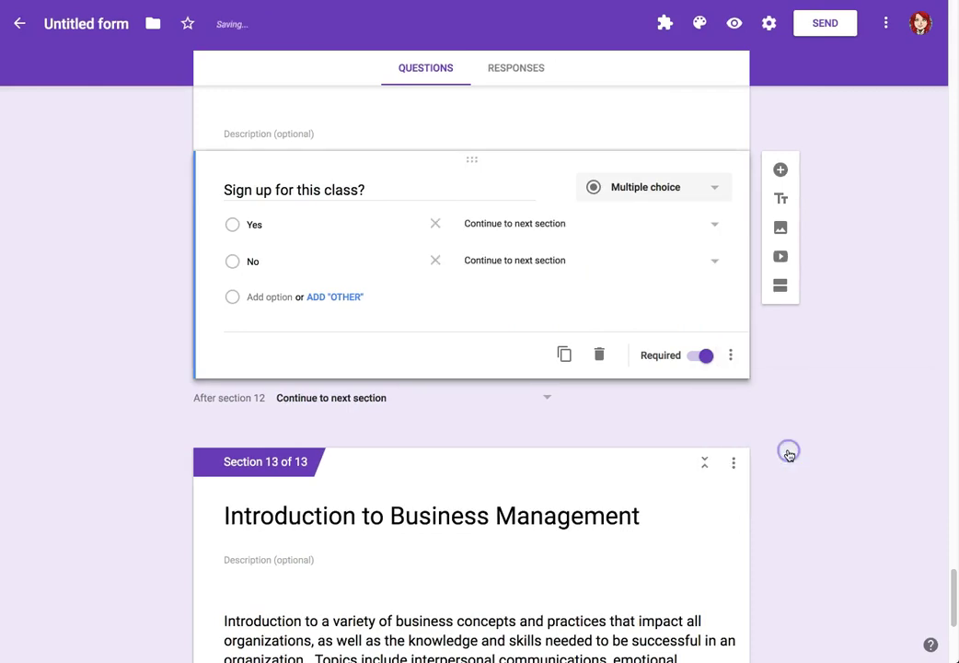
In section 12's sign-up question, set Yes to submit the form and route No to section 1 (Business Class Sign-Ups).
{"action": "left_click", "coordinate": [717, 226]}
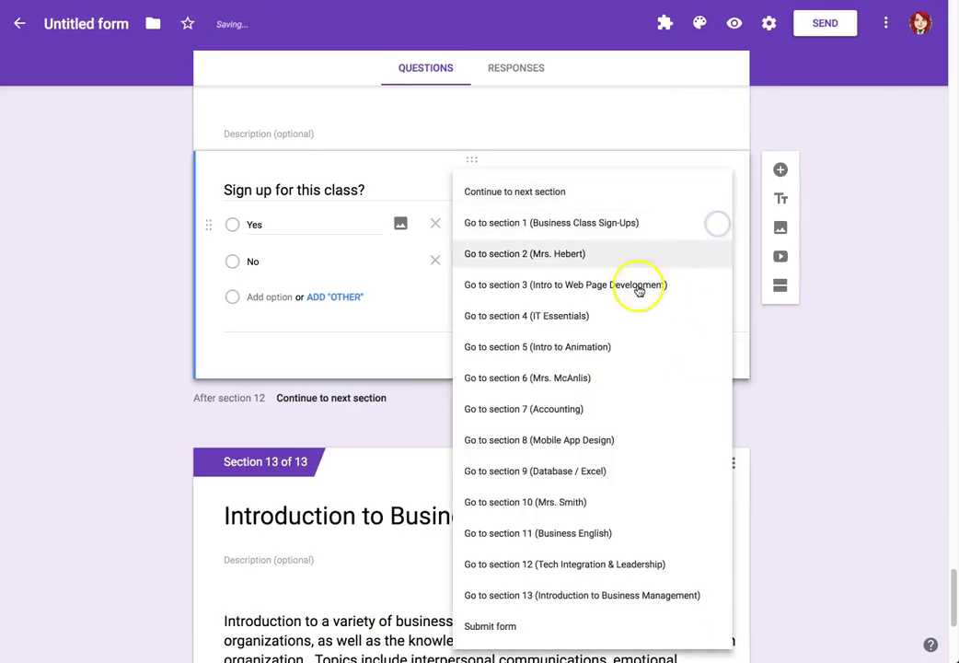
{"action": "left_click", "coordinate": [497, 629]}
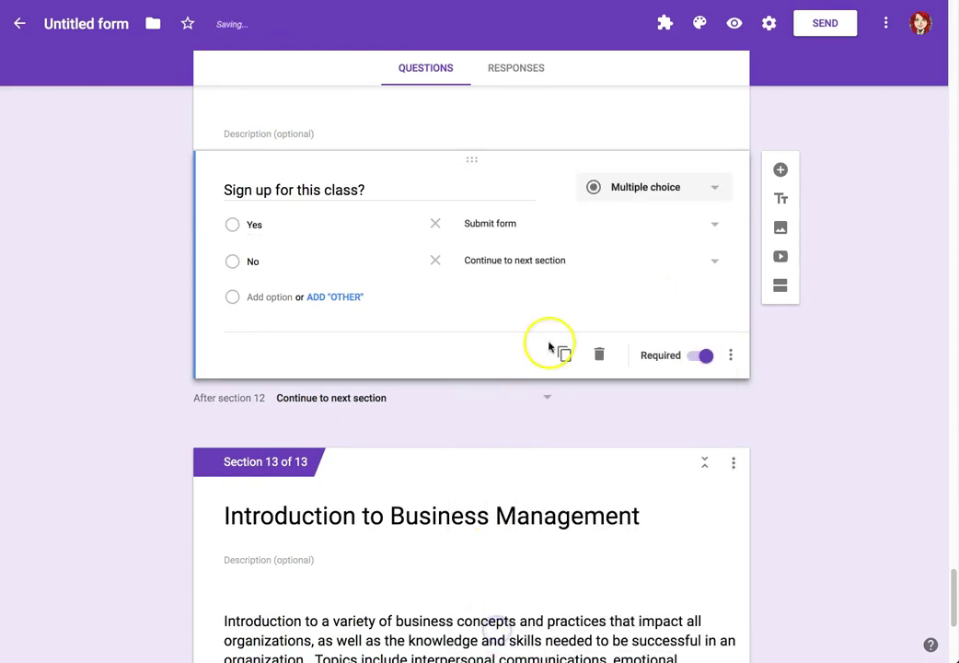
{"action": "left_click", "coordinate": [715, 262]}
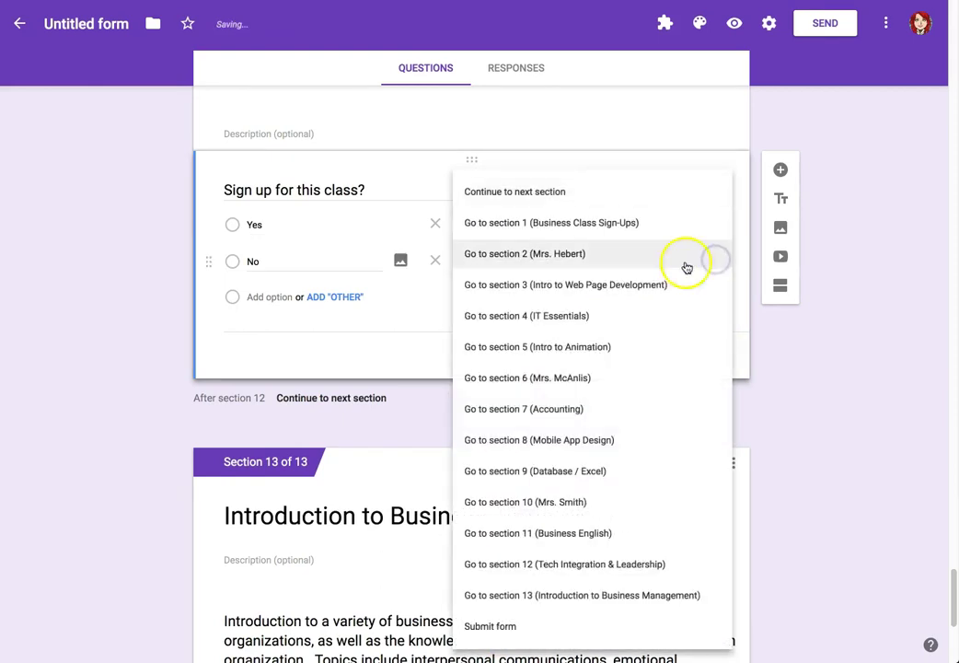
{"action": "left_click", "coordinate": [641, 226]}
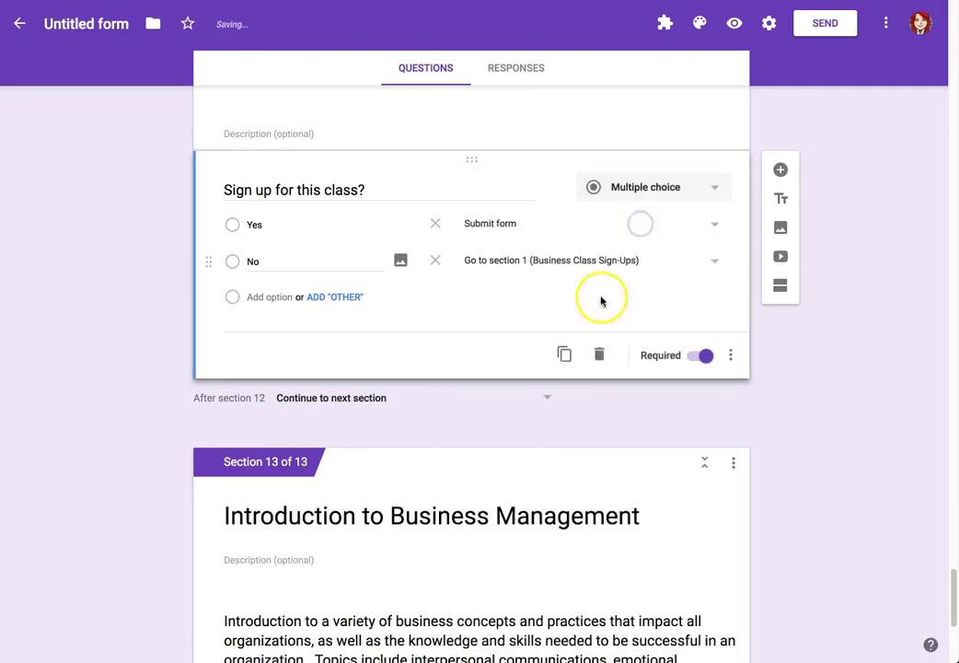
In section 13's sign-up question, keep Yes on Submit form and route No to section 1 (Business Class Sign-Ups).
{"action": "scroll", "coordinate": [589, 421], "scroll_direction": "down", "scroll_amount": 4}
{"action": "left_click", "coordinate": [600, 547]}
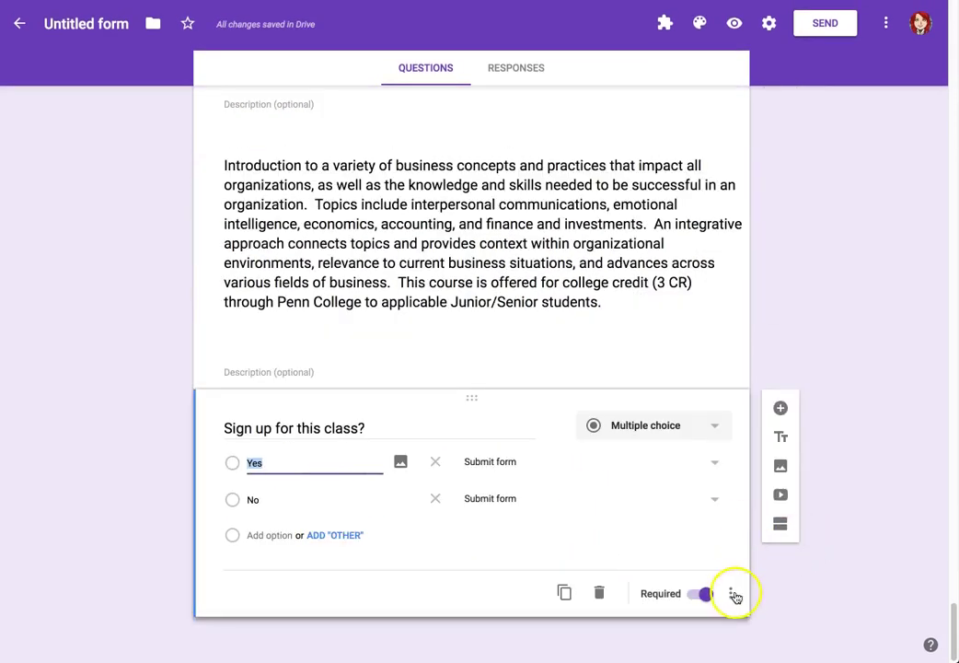
{"action": "left_click", "coordinate": [732, 596]}
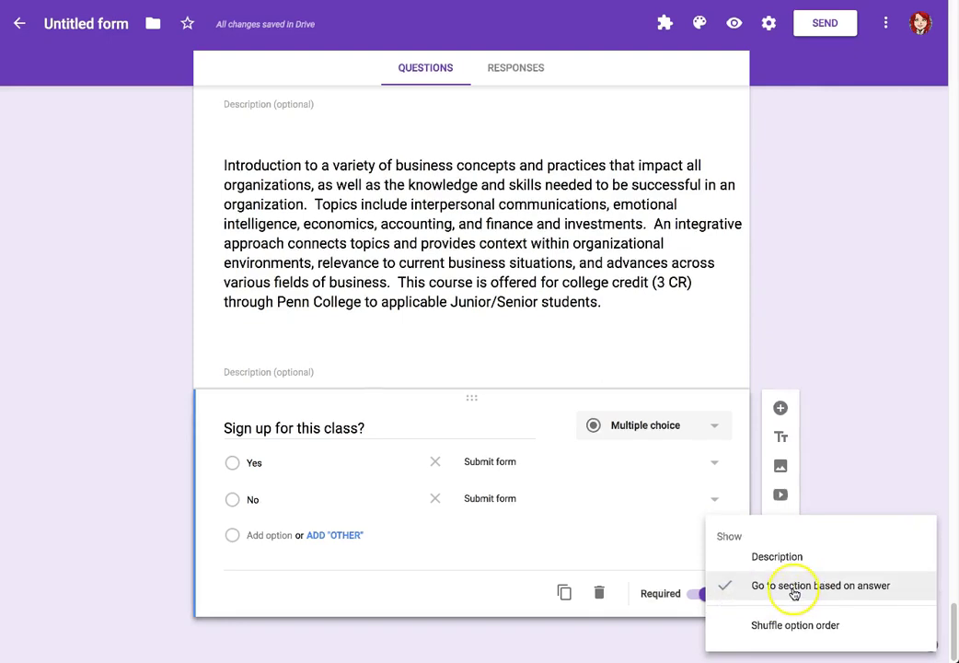
{"action": "left_click", "coordinate": [871, 495]}
{"action": "left_click", "coordinate": [713, 465]}
{"action": "left_click", "coordinate": [662, 463]}
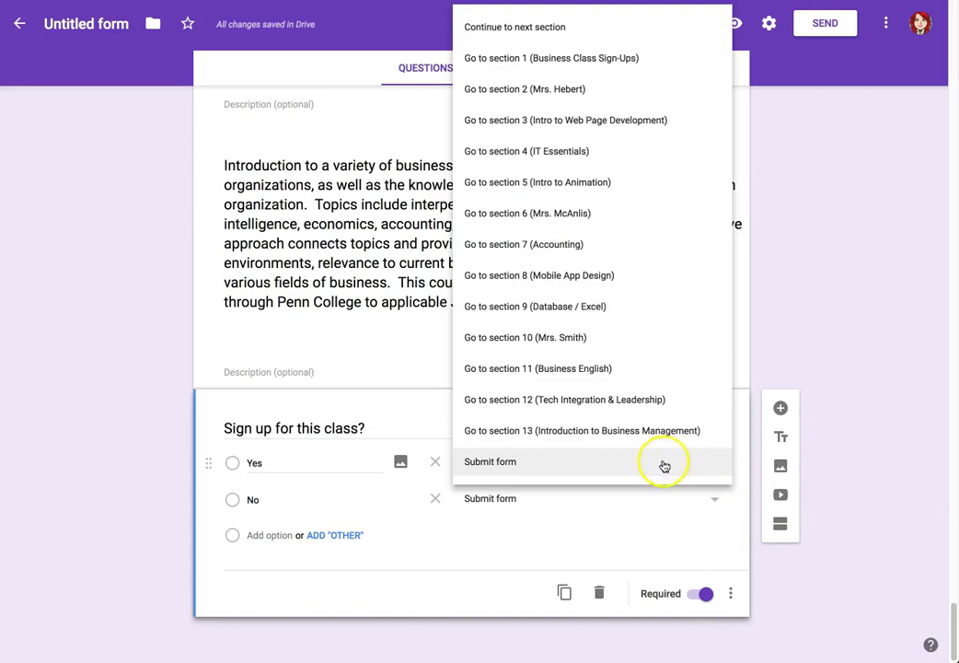
{"action": "left_click", "coordinate": [717, 498]}
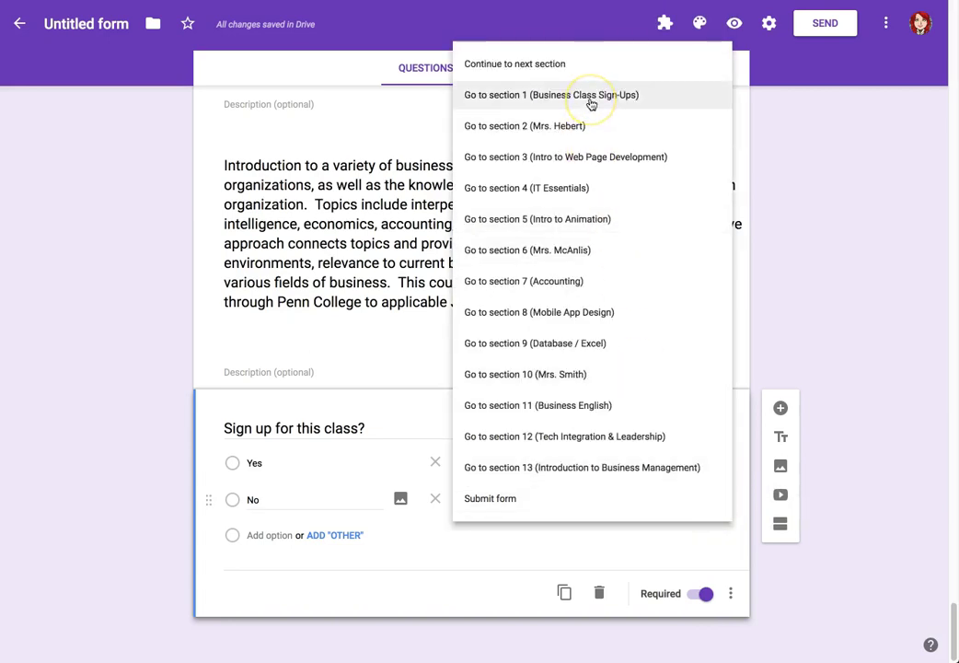
{"action": "left_click", "coordinate": [590, 99]}
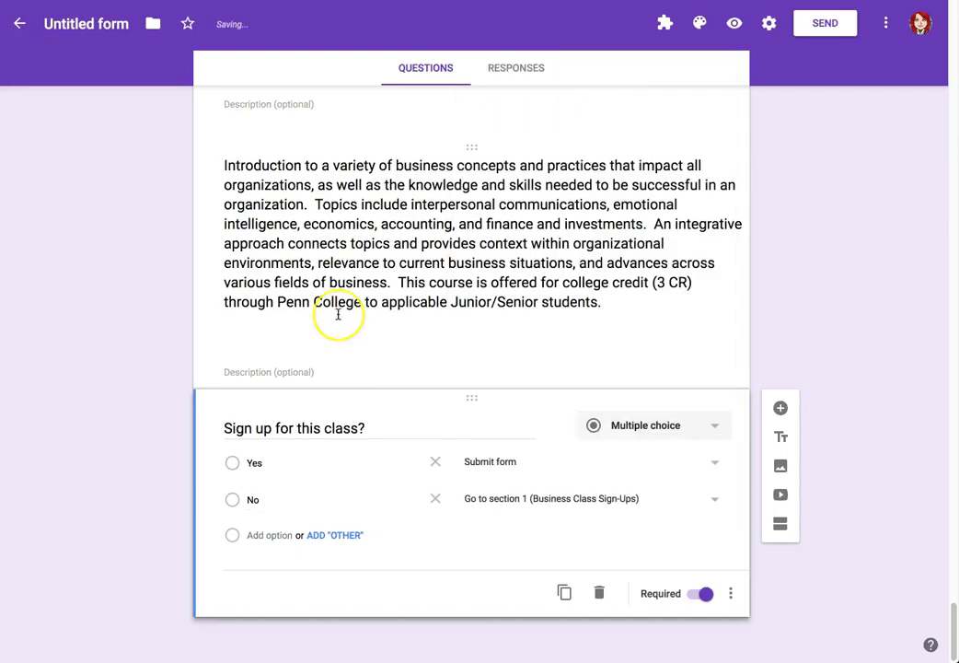
Open a preview of the form and choose the first listed business teacher.
{"action": "scroll", "coordinate": [338, 314], "scroll_direction": "up", "scroll_amount": 20}
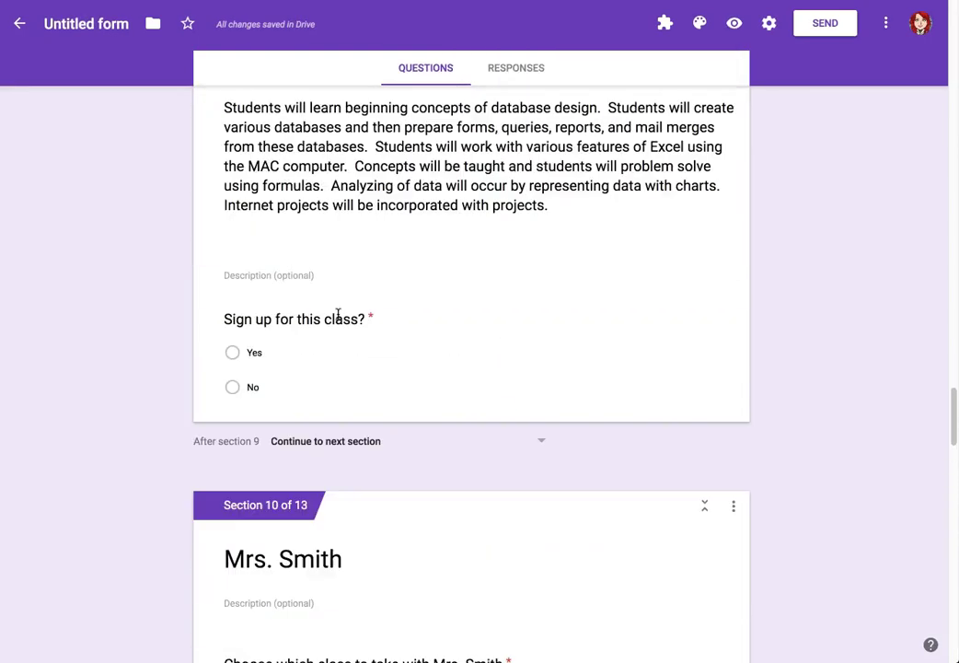
{"action": "scroll", "coordinate": [338, 314], "scroll_direction": "up", "scroll_amount": 20}
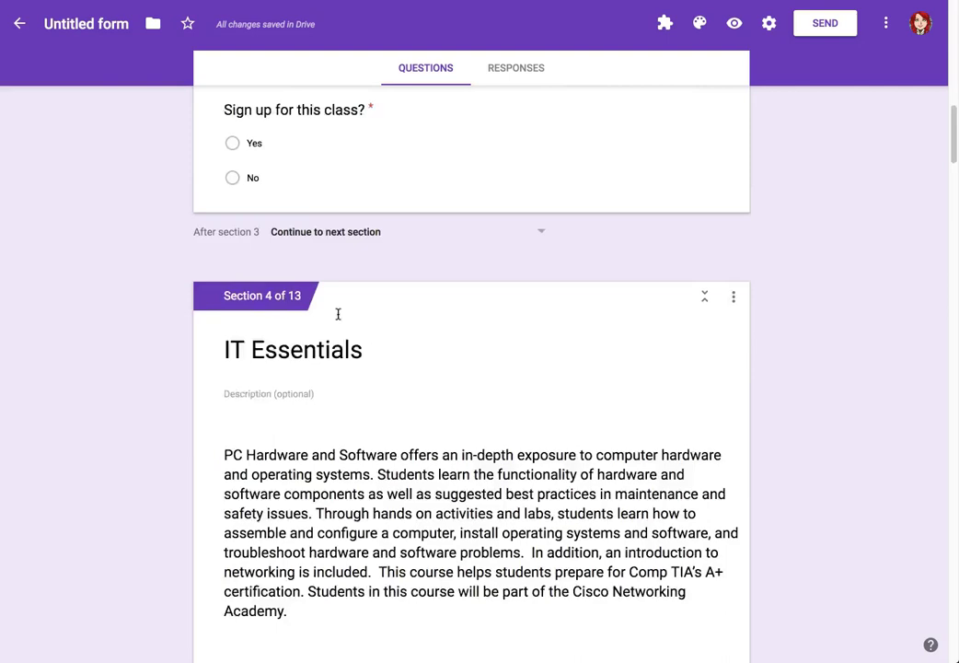
{"action": "scroll", "coordinate": [338, 314], "scroll_direction": "up", "scroll_amount": 6}
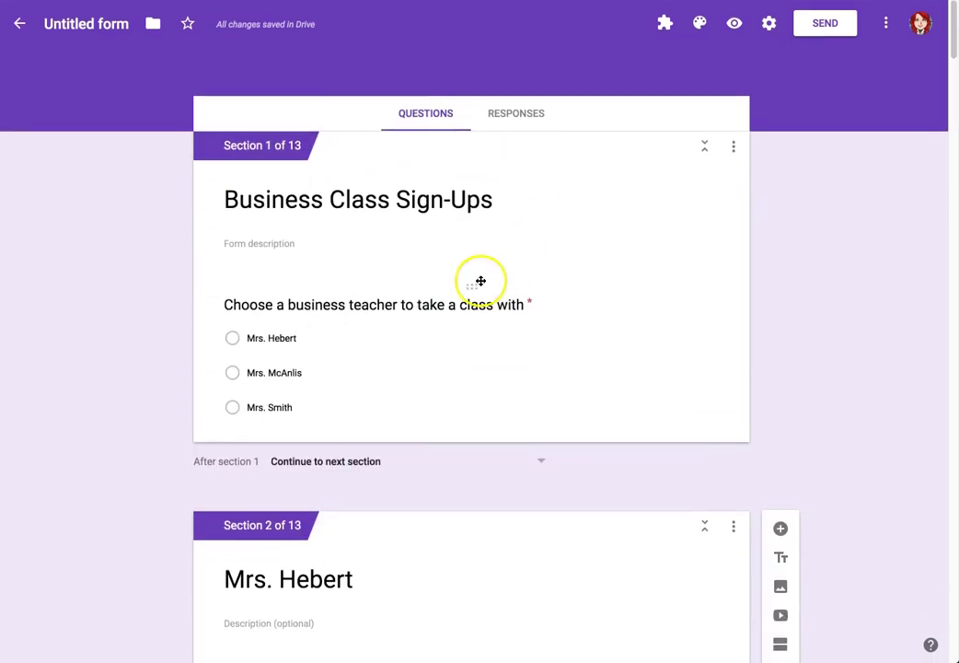
{"action": "left_click", "coordinate": [733, 28]}
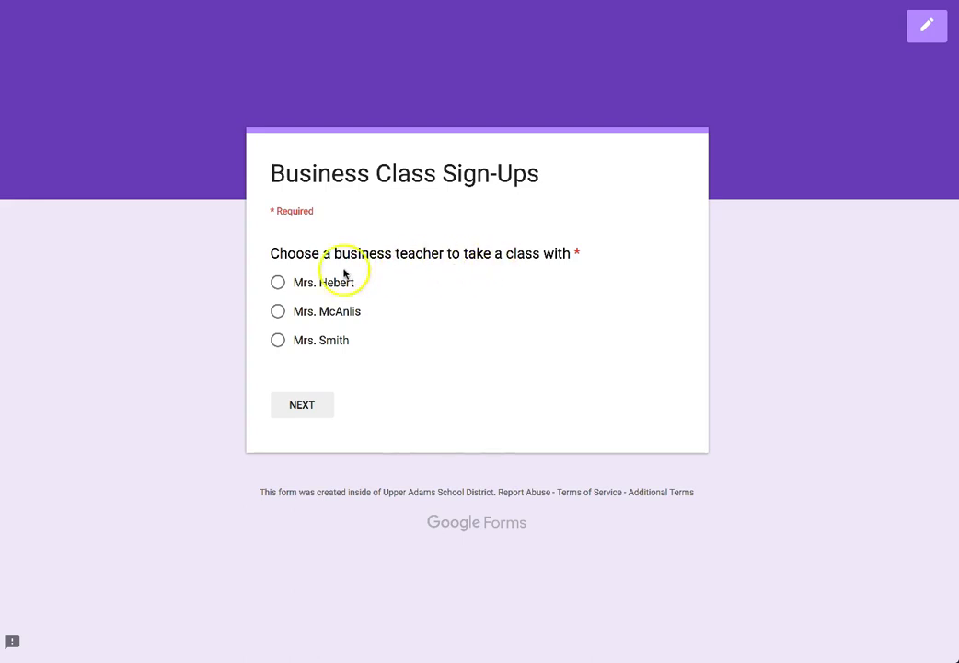
{"action": "left_click", "coordinate": [279, 283]}
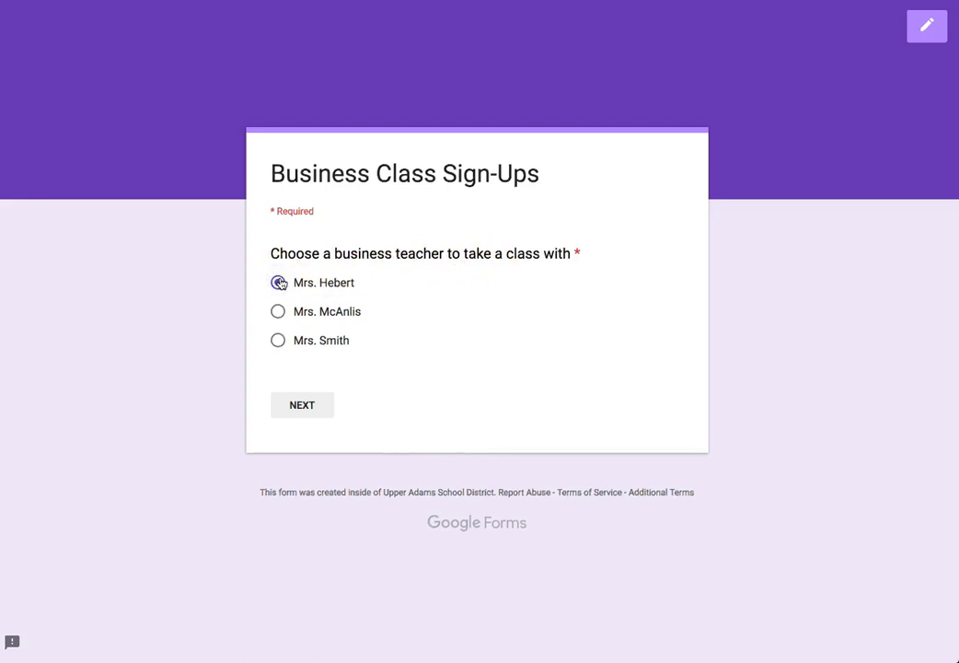
Continue to the first teacher's classes, choose Intro to Animation, answer Yes to signing up and submit the response.
{"action": "left_click", "coordinate": [302, 403]}
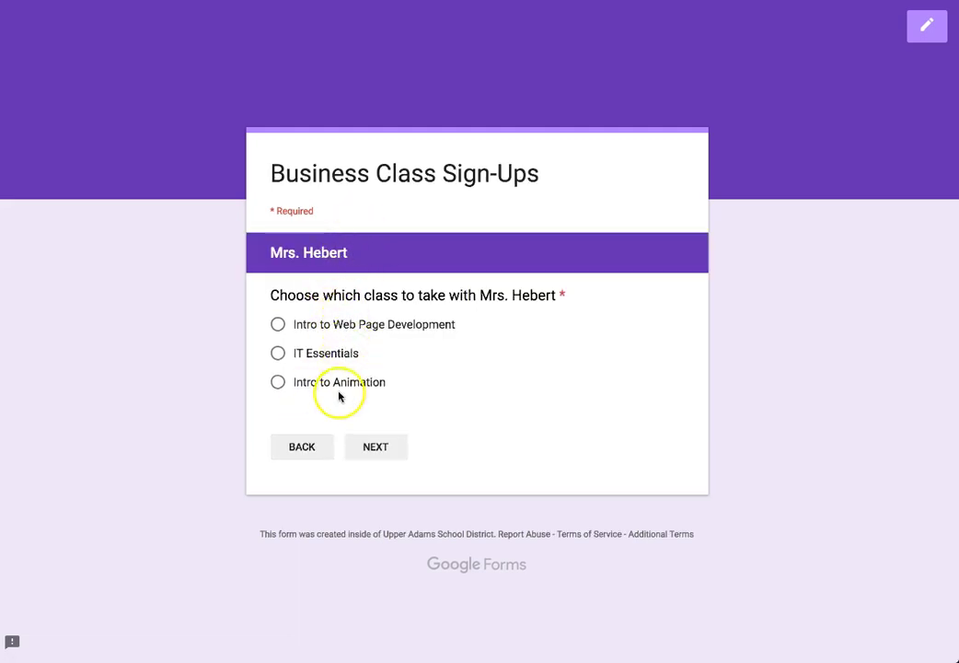
{"action": "left_click", "coordinate": [278, 383]}
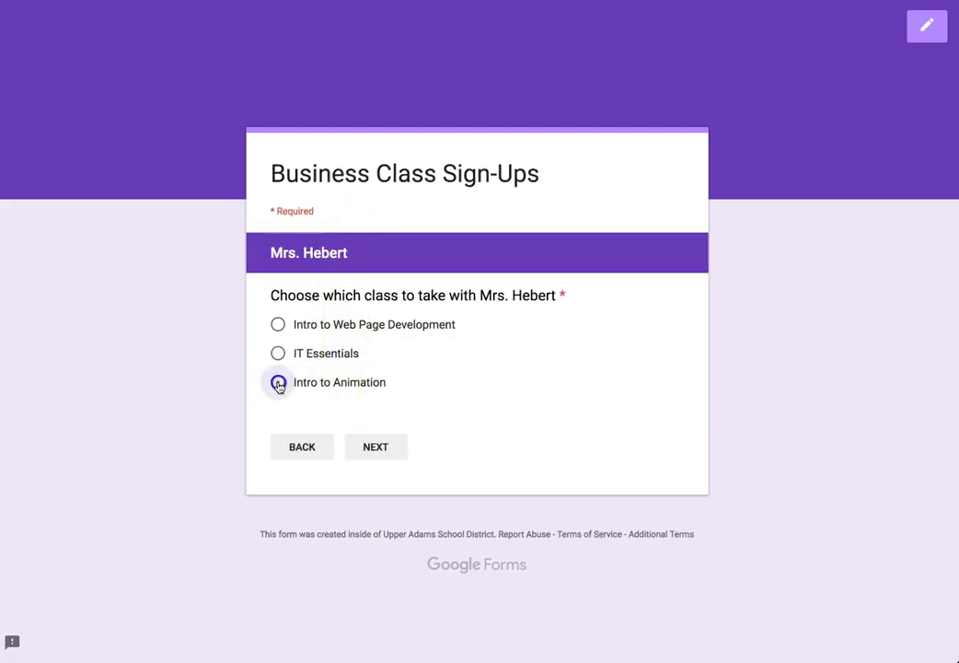
{"action": "left_click", "coordinate": [373, 445]}
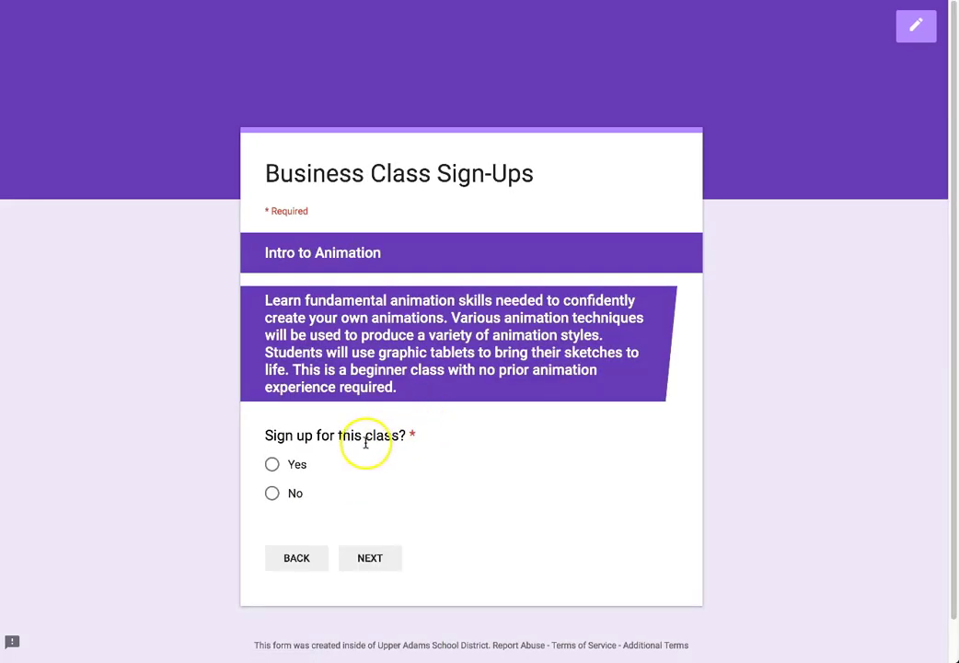
{"action": "left_click", "coordinate": [273, 471]}
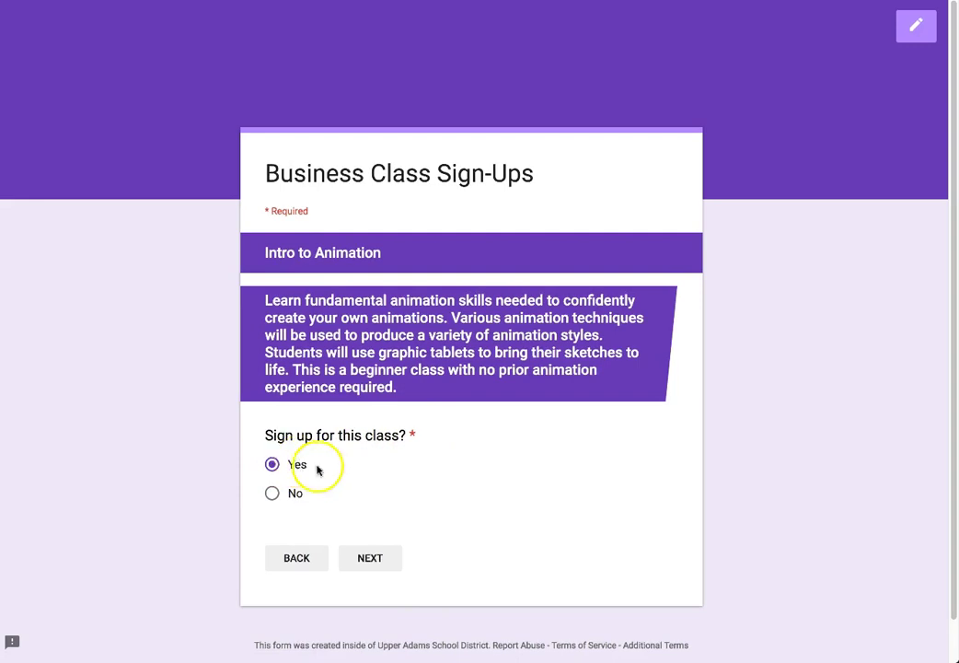
{"action": "left_click", "coordinate": [369, 560]}
{"action": "left_click", "coordinate": [396, 255]}
Start another response, choose the third listed teacher and Introduction to Business Management, and answer No to signing up.
{"action": "left_click", "coordinate": [370, 240]}
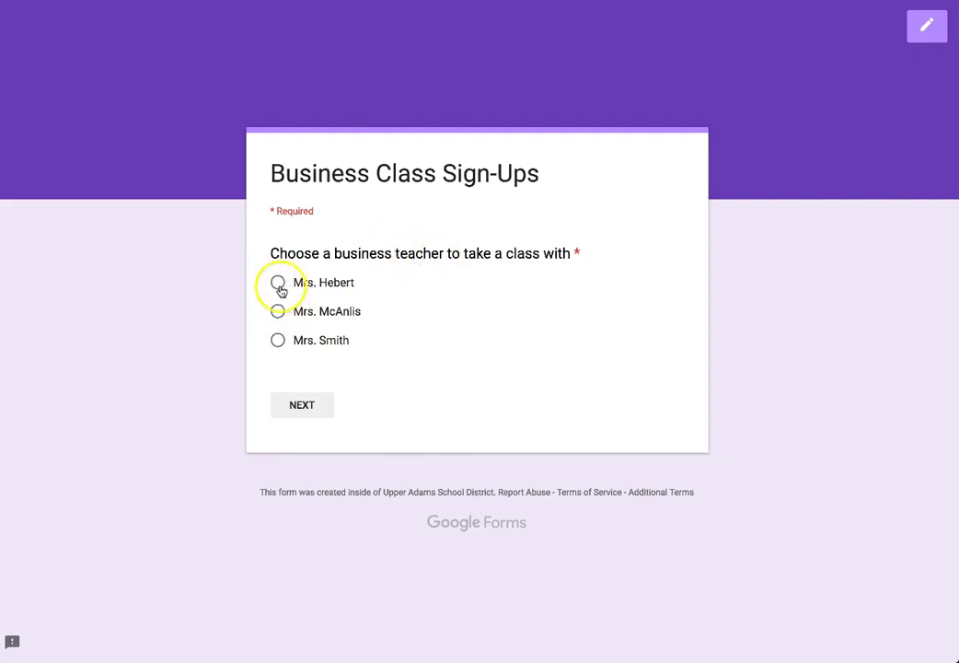
{"action": "left_click", "coordinate": [279, 341]}
{"action": "left_click", "coordinate": [309, 410]}
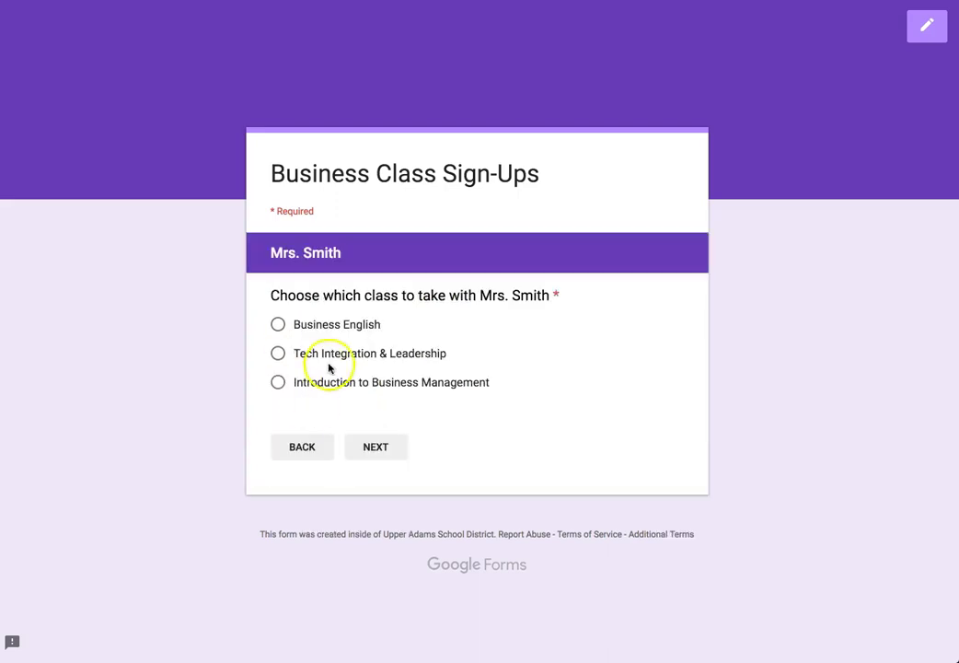
{"action": "left_click", "coordinate": [276, 385]}
{"action": "left_click", "coordinate": [378, 447]}
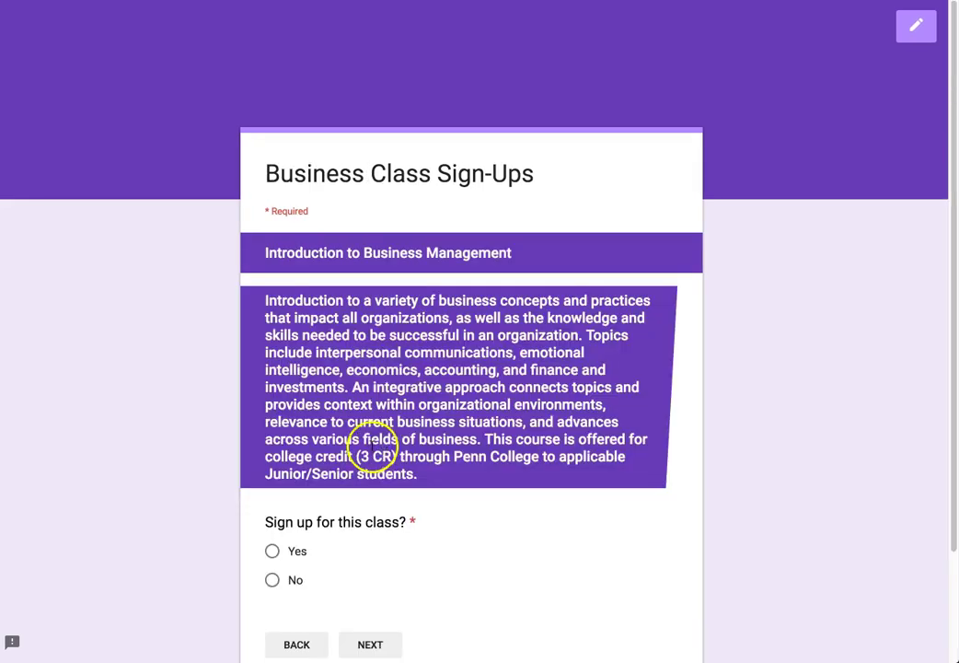
{"action": "scroll", "coordinate": [405, 442], "scroll_direction": "down", "scroll_amount": 3}
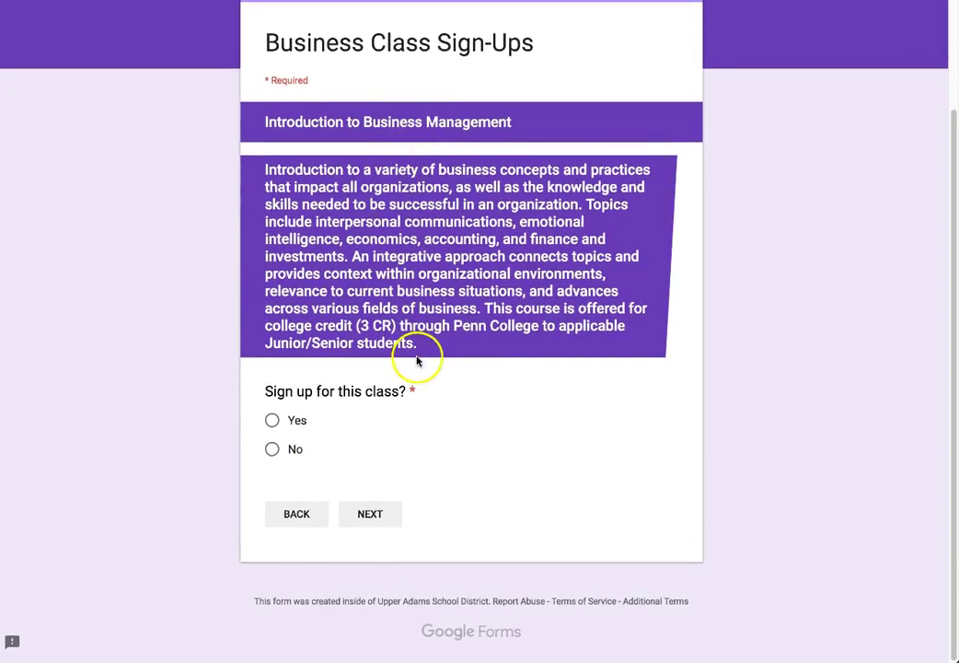
{"action": "left_click", "coordinate": [272, 449]}
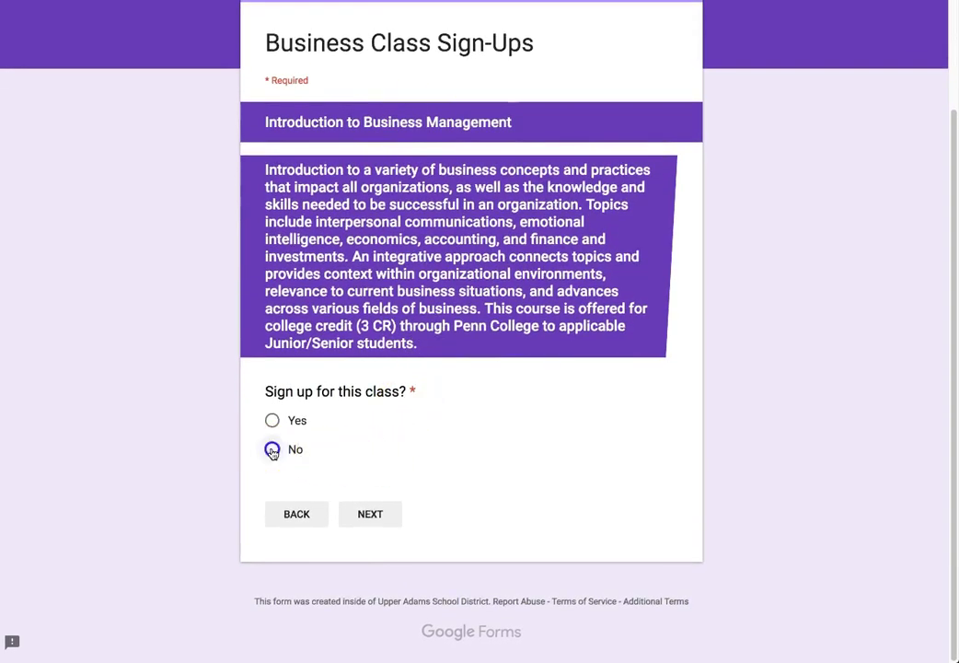
{"action": "left_click", "coordinate": [377, 516]}
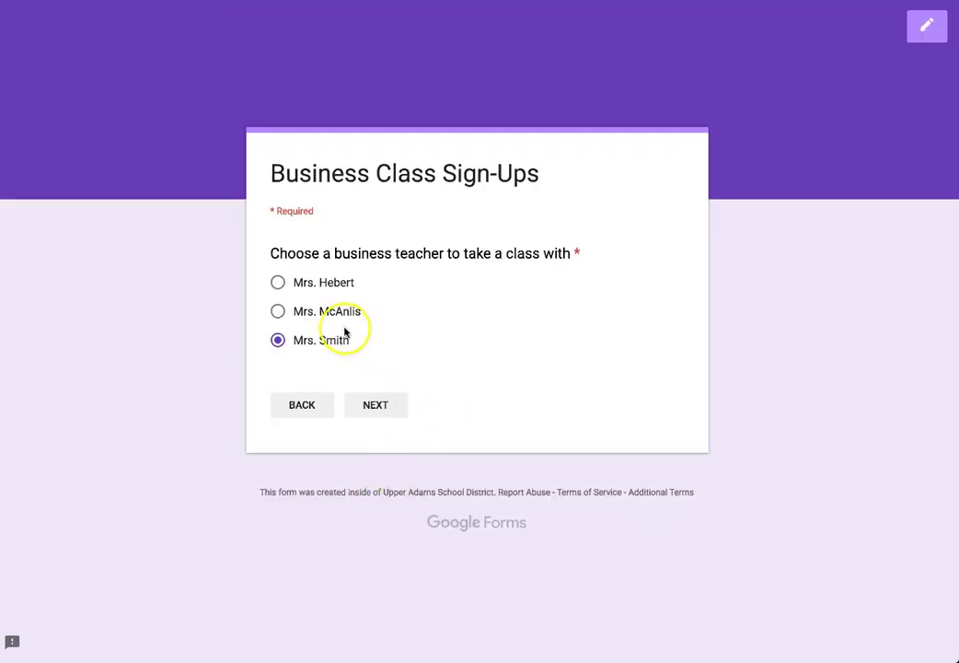
Choose the second listed teacher and Mobile App Design, answer Yes, submit the response and close the form preview.
{"action": "left_click", "coordinate": [279, 311]}
{"action": "left_click", "coordinate": [376, 407]}
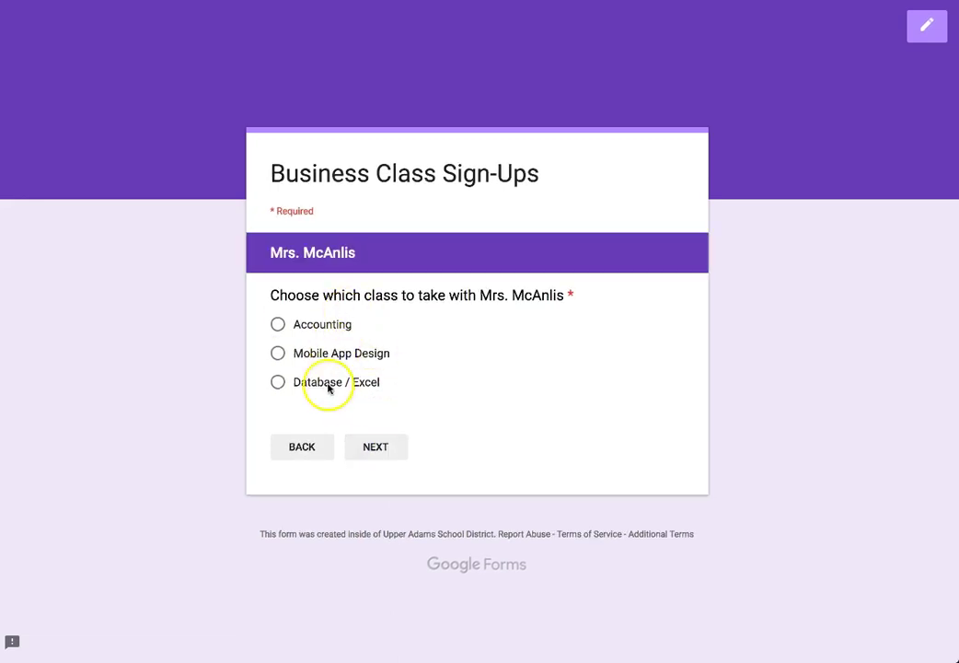
{"action": "left_click", "coordinate": [279, 353]}
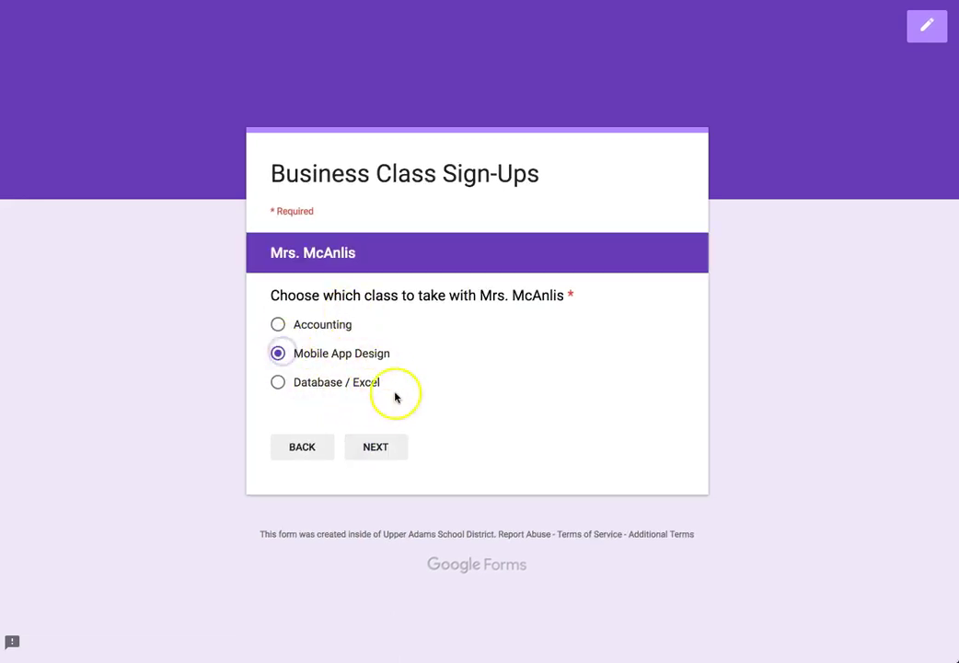
{"action": "left_click", "coordinate": [380, 450]}
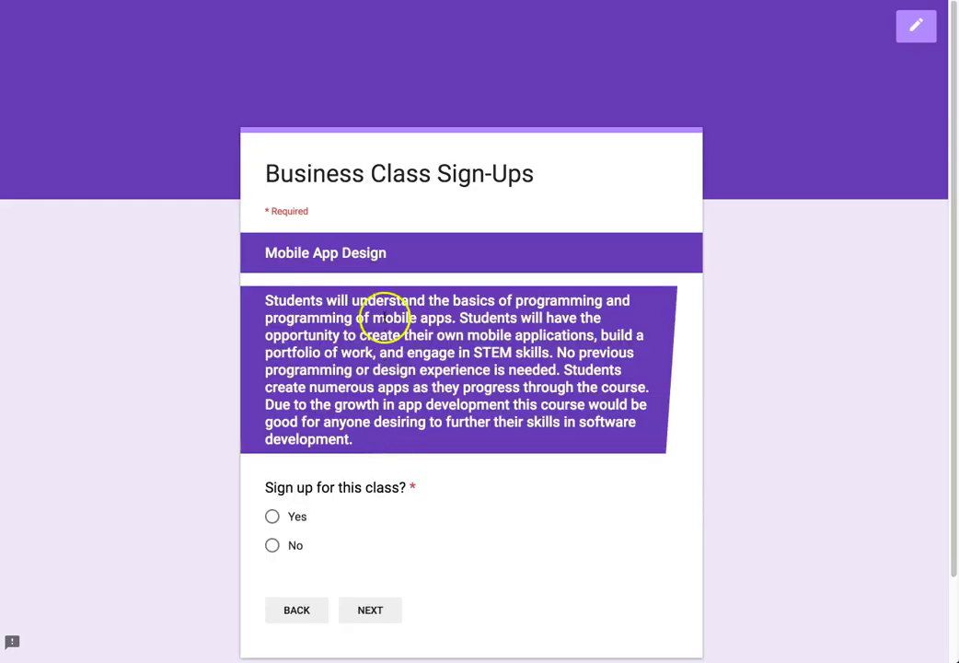
{"action": "scroll", "coordinate": [394, 433], "scroll_direction": "down", "scroll_amount": 1}
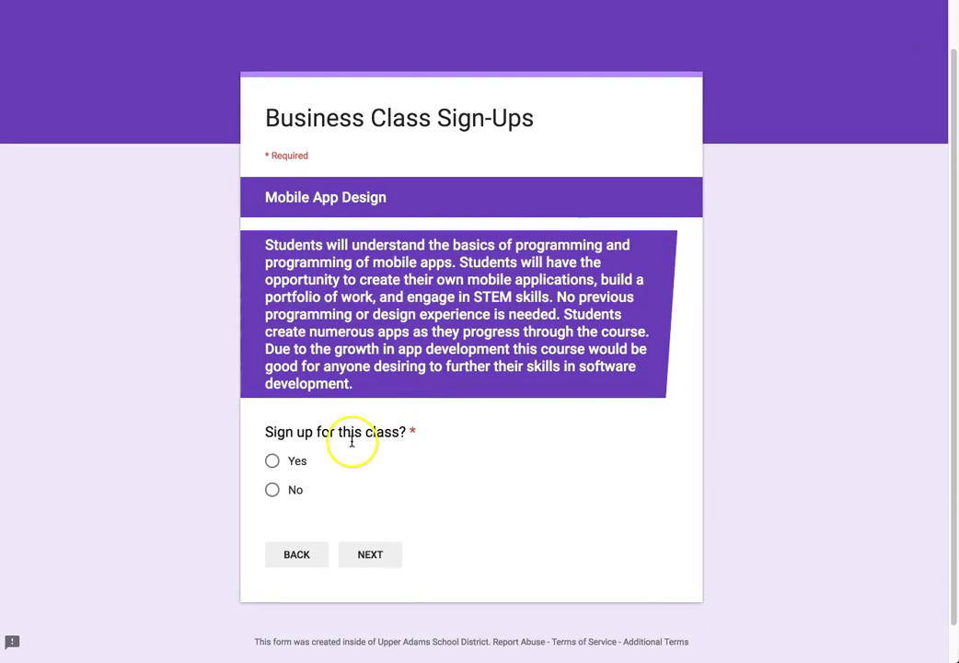
{"action": "left_click", "coordinate": [272, 461]}
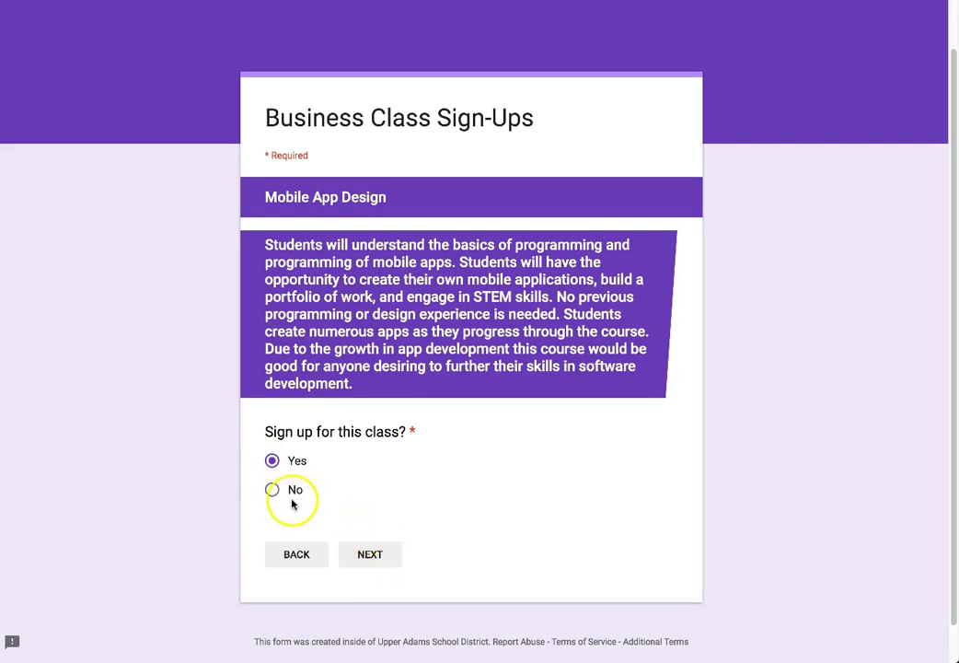
{"action": "left_click", "coordinate": [373, 556]}
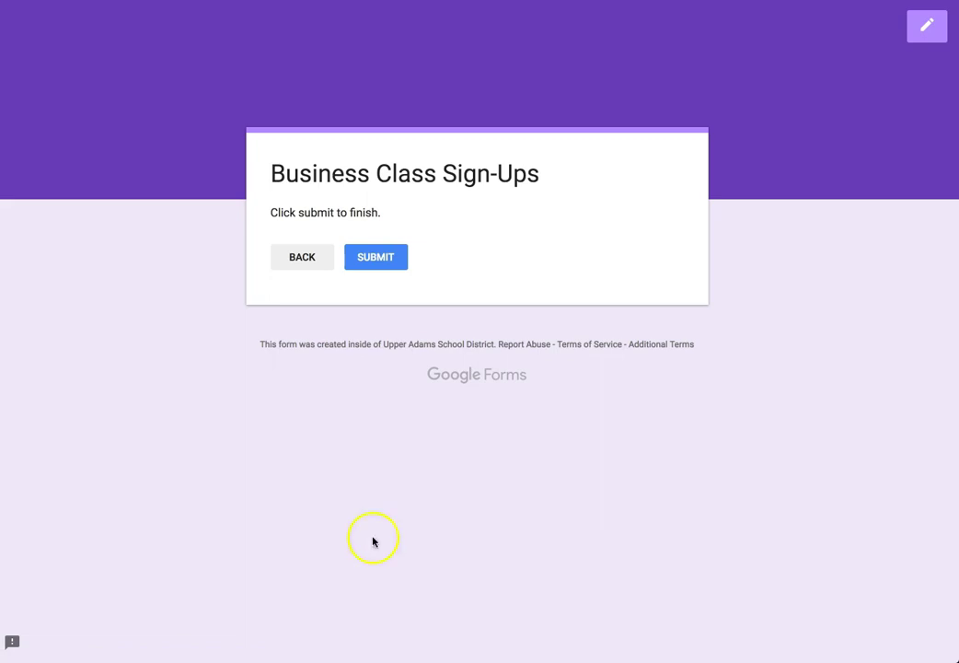
{"action": "left_click", "coordinate": [381, 261]}
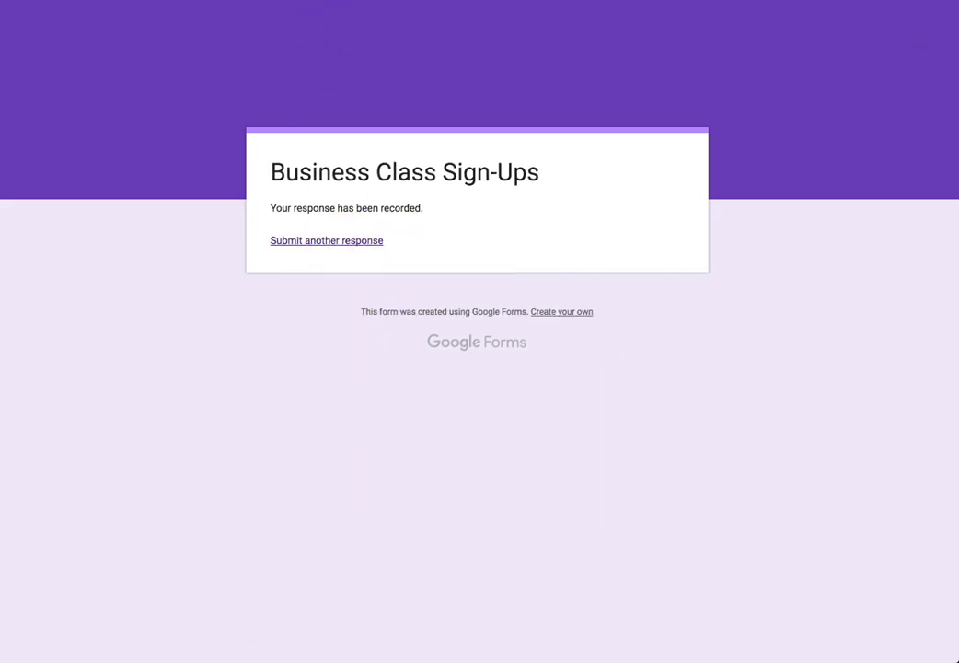
{"action": "key", "text": "ctrl+w"}
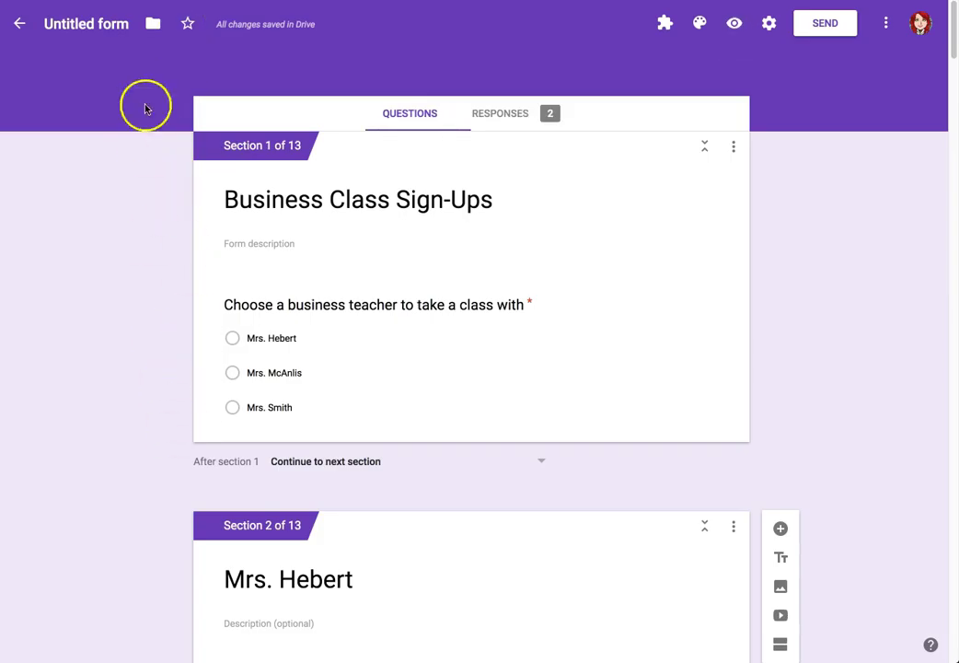
In the form settings, turn off the restriction to Upper Adams School District users and the link to submit another response.
{"action": "left_click", "coordinate": [768, 24]}
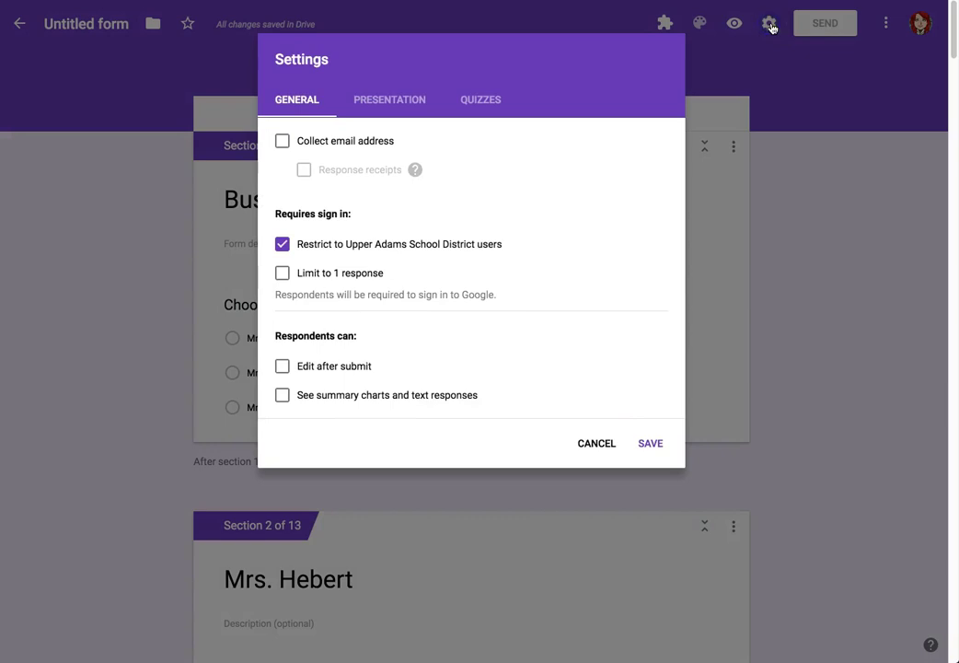
{"action": "left_click", "coordinate": [284, 246]}
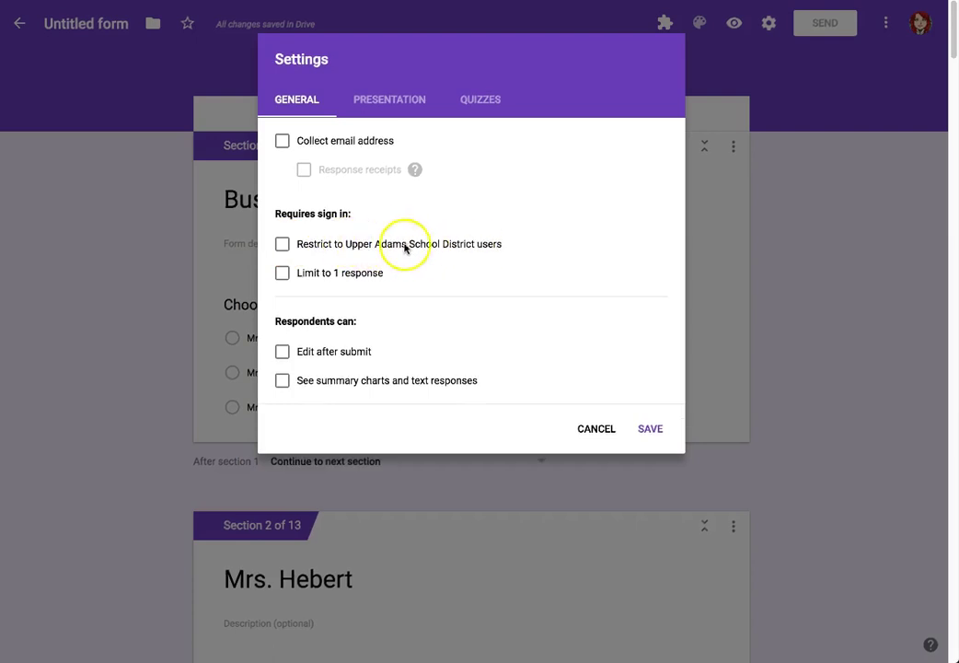
{"action": "left_click", "coordinate": [412, 99]}
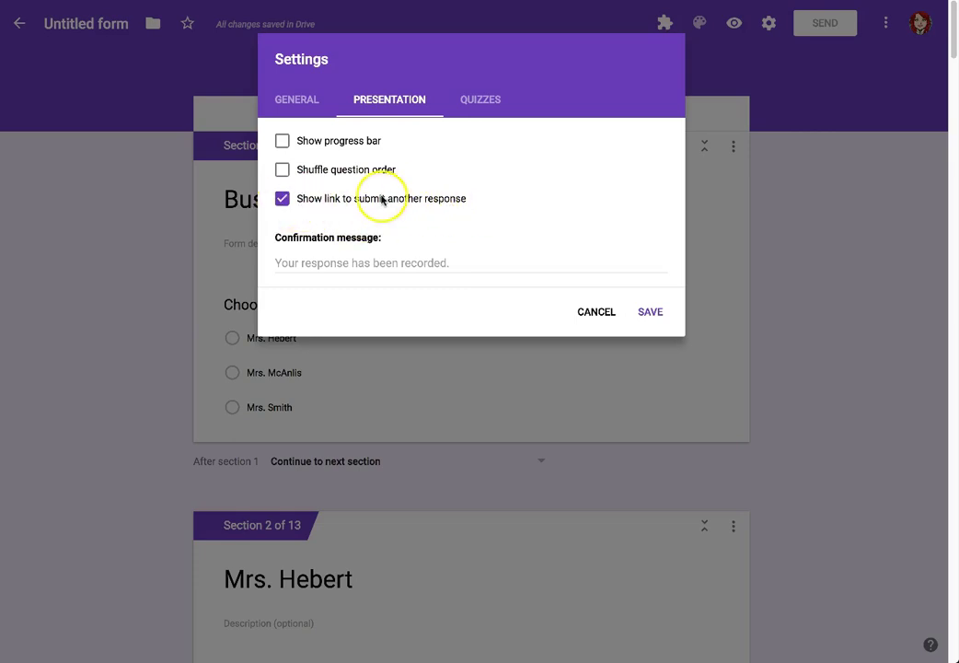
{"action": "left_click", "coordinate": [279, 201]}
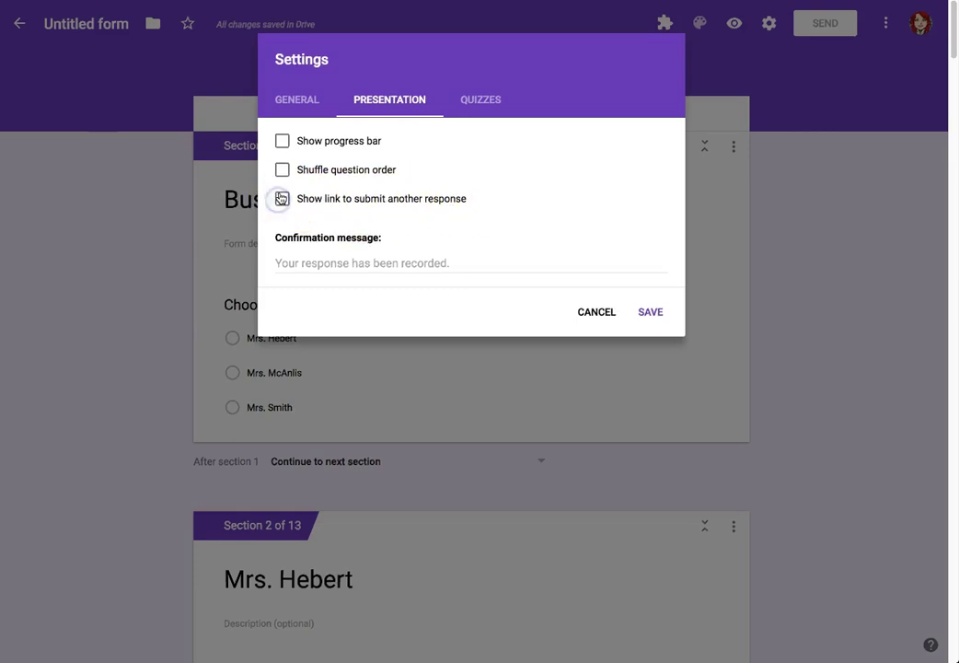
Set the confirmation message to "Thank you for choosing one of the Business Education courses for next year.".
{"action": "left_click", "coordinate": [396, 262]}
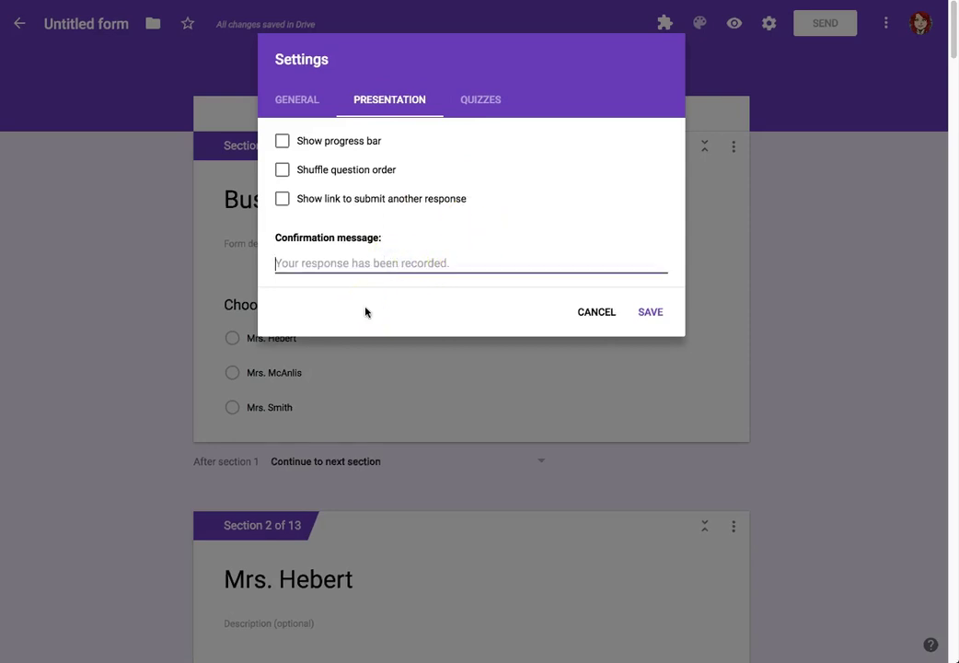
{"action": "type", "text": "Thank you for choosing one of the Business Education co"}
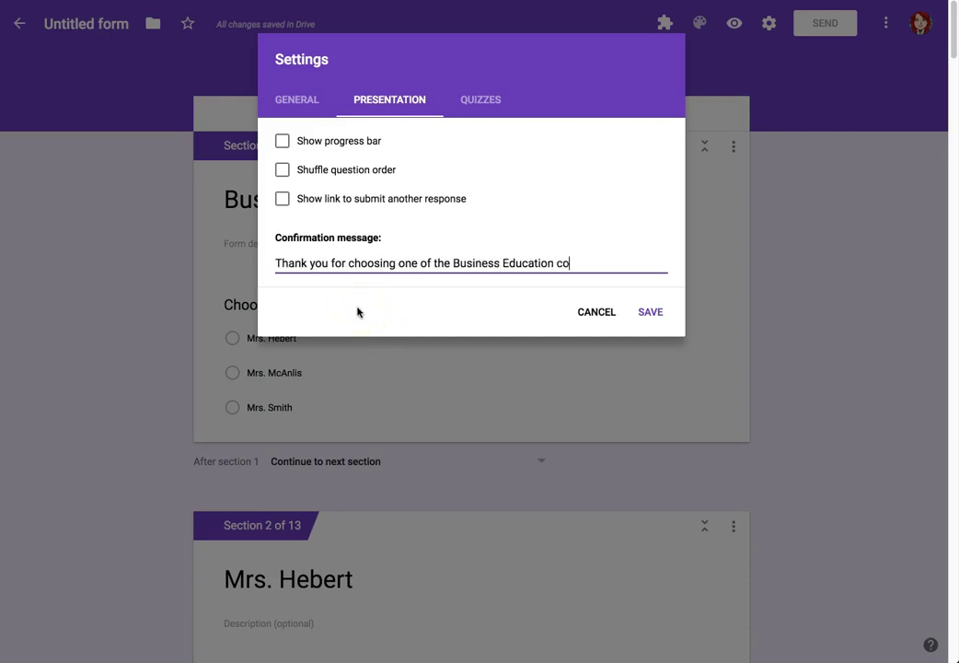
{"action": "type", "text": "year."}
After a blank line in the confirmation message, add "Your Guidance Counselor will be in touch with you." and save the settings.
{"action": "key", "text": "Return"}
{"action": "key", "text": "Return"}
{"action": "type", "text": "Your guidance Counselor w"}
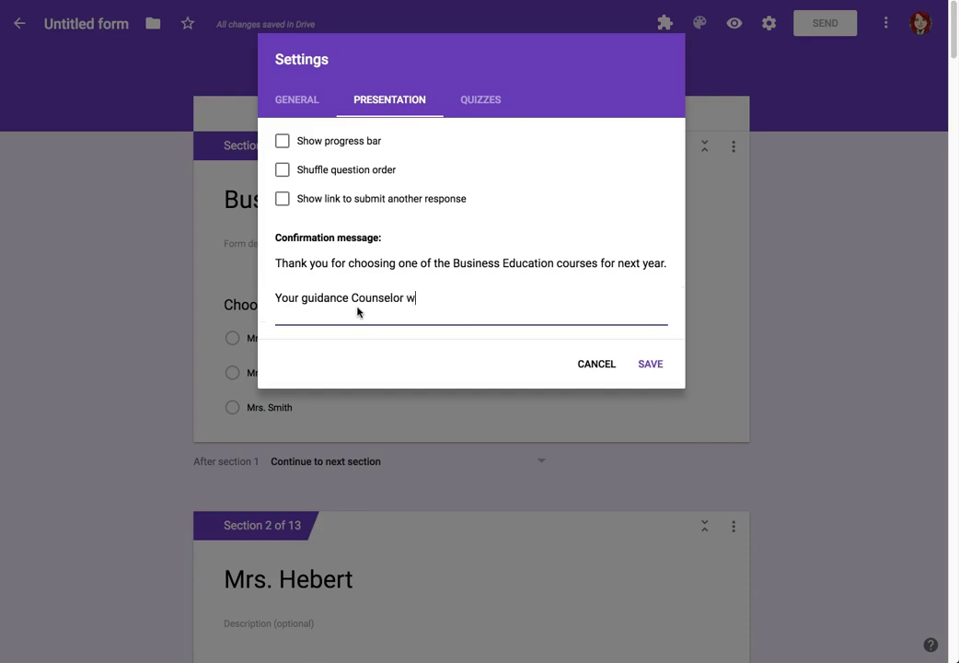
{"action": "type", "text": "ou."}
{"action": "left_click", "coordinate": [309, 297]}
{"action": "key", "text": "BackSpace"}
{"action": "type", "text": "G"}
{"action": "left_click", "coordinate": [653, 366]}
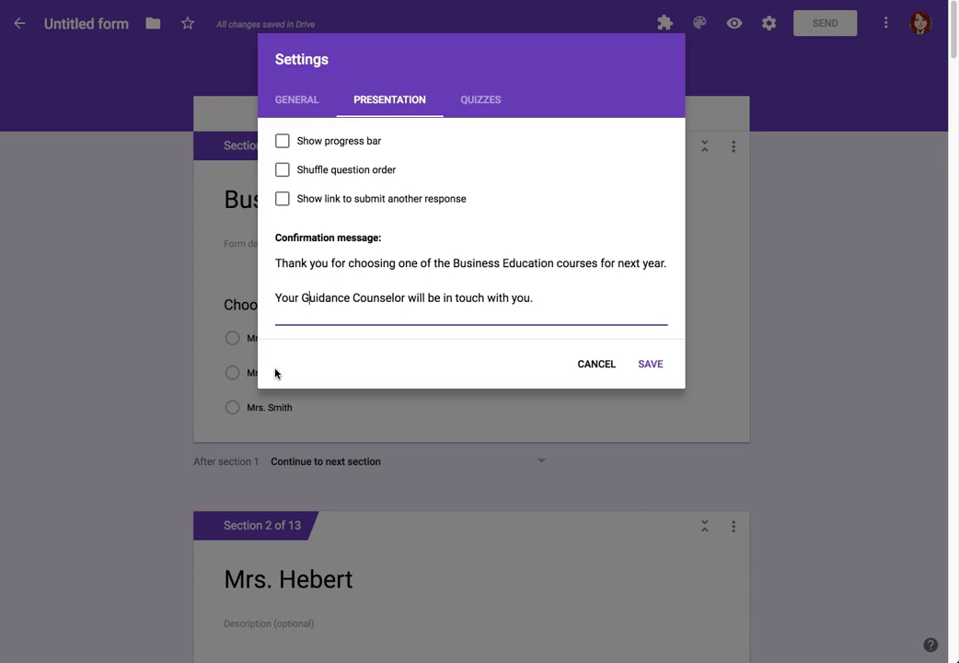
{"action": "left_click", "coordinate": [654, 367]}
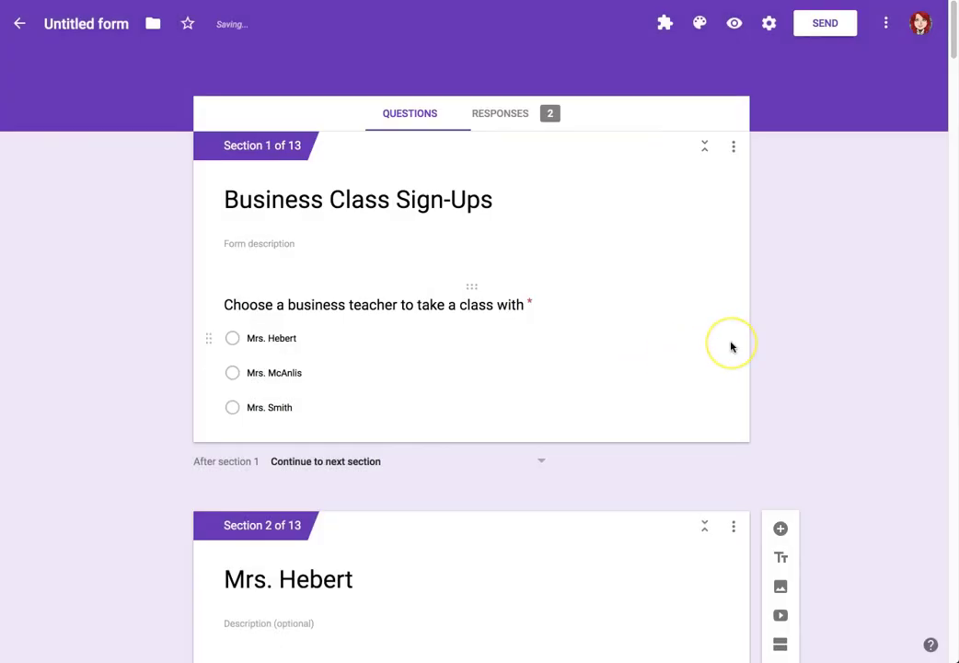